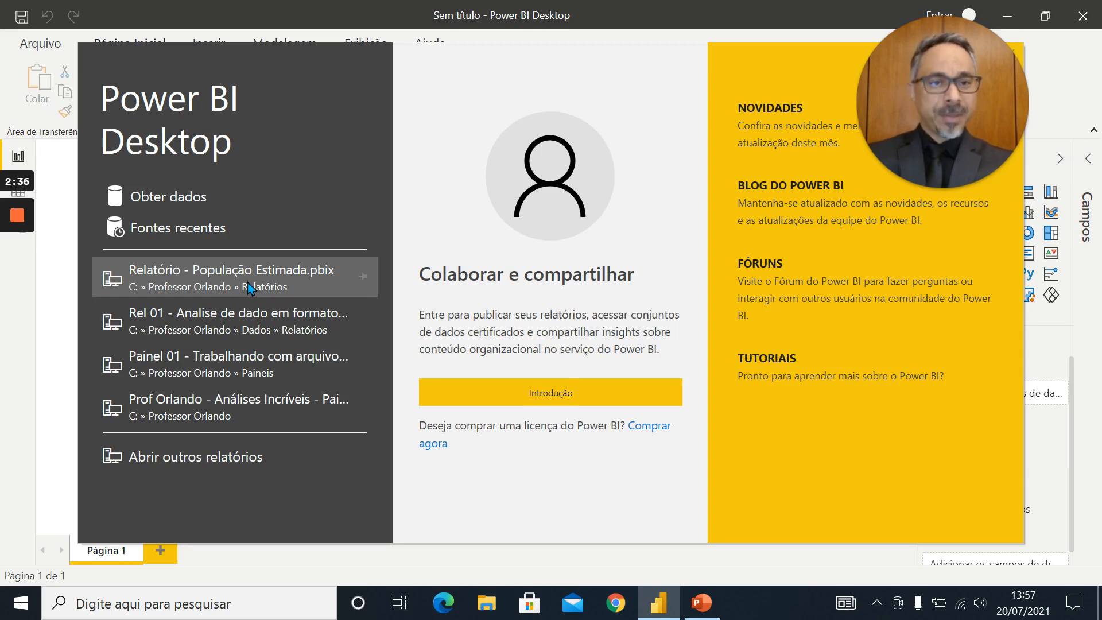
# Open the recent report Relatório - População Estimada.pbix and show its Gráficos page
pyautogui.click(246, 281)
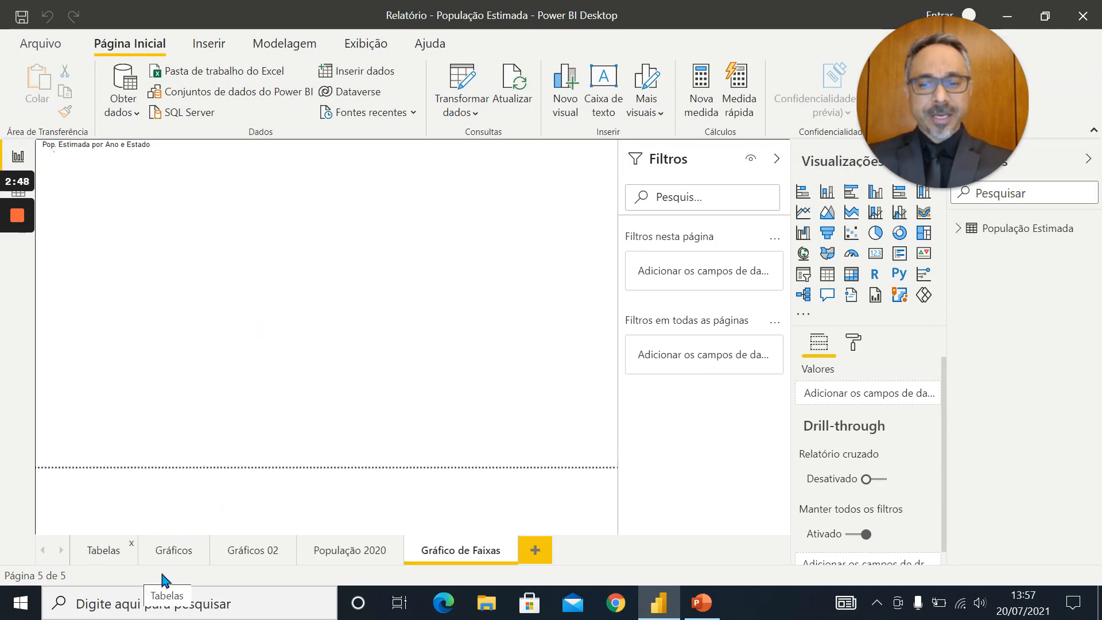
pyautogui.click(178, 556)
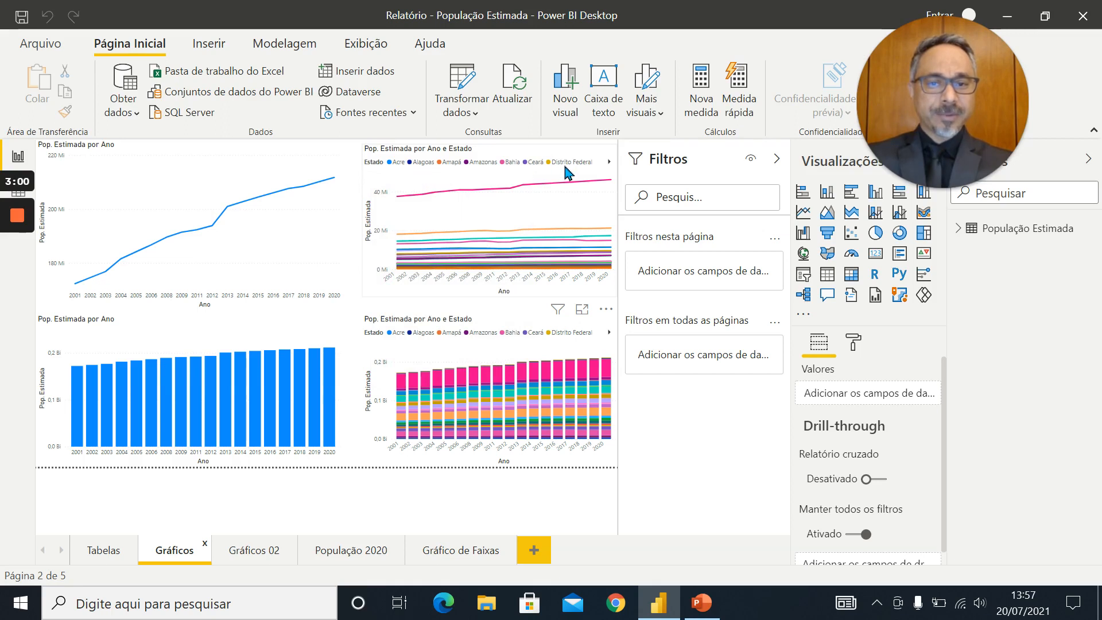
# Enlarge the Pop. Estimada por Ano e Estado line chart and examine the states' population values by year
pyautogui.click(583, 309)
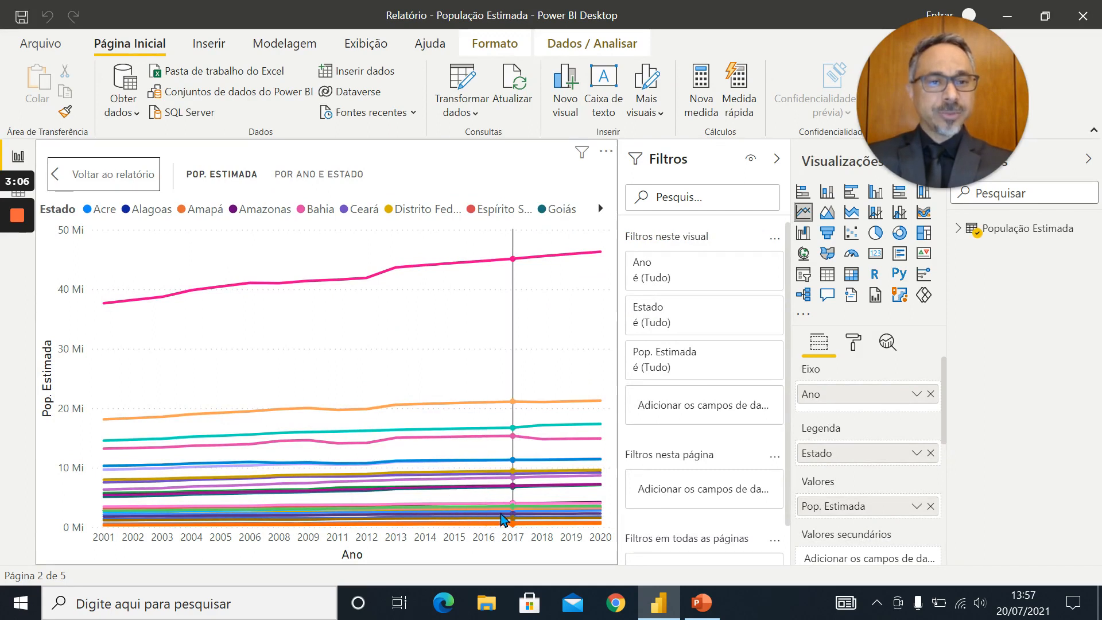
pyautogui.moveTo(502, 518)
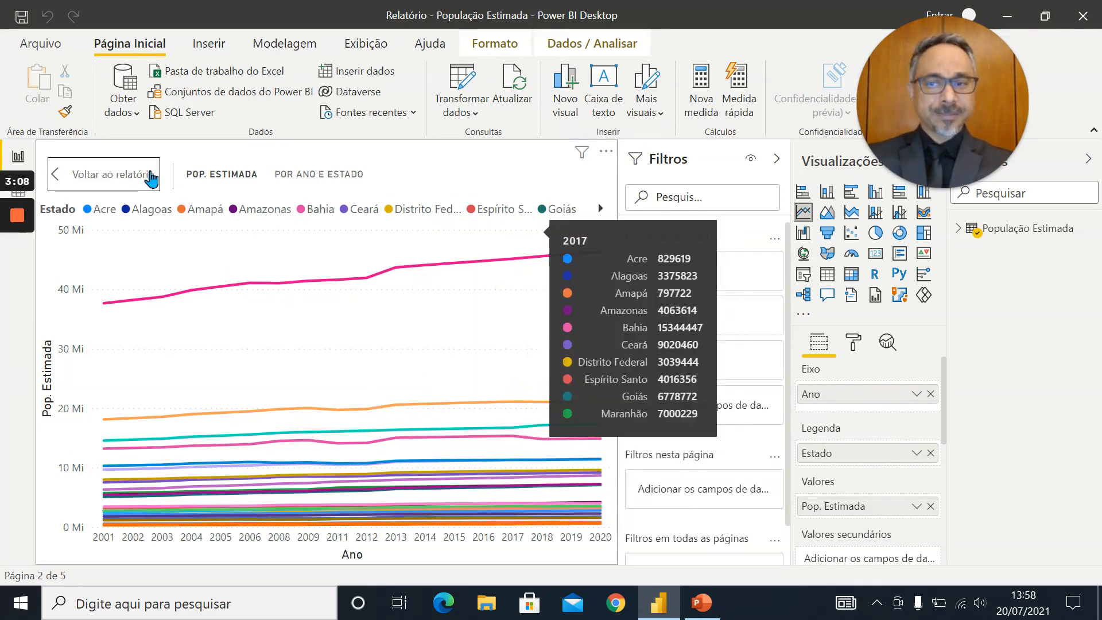
pyautogui.click(131, 181)
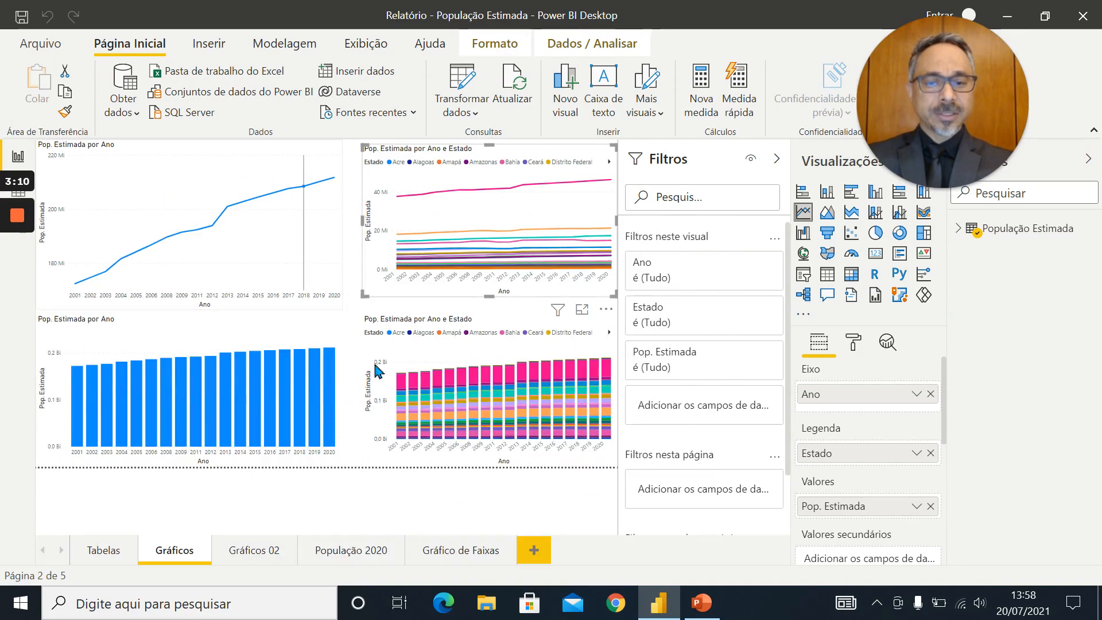
pyautogui.click(582, 310)
pyautogui.moveTo(387, 389)
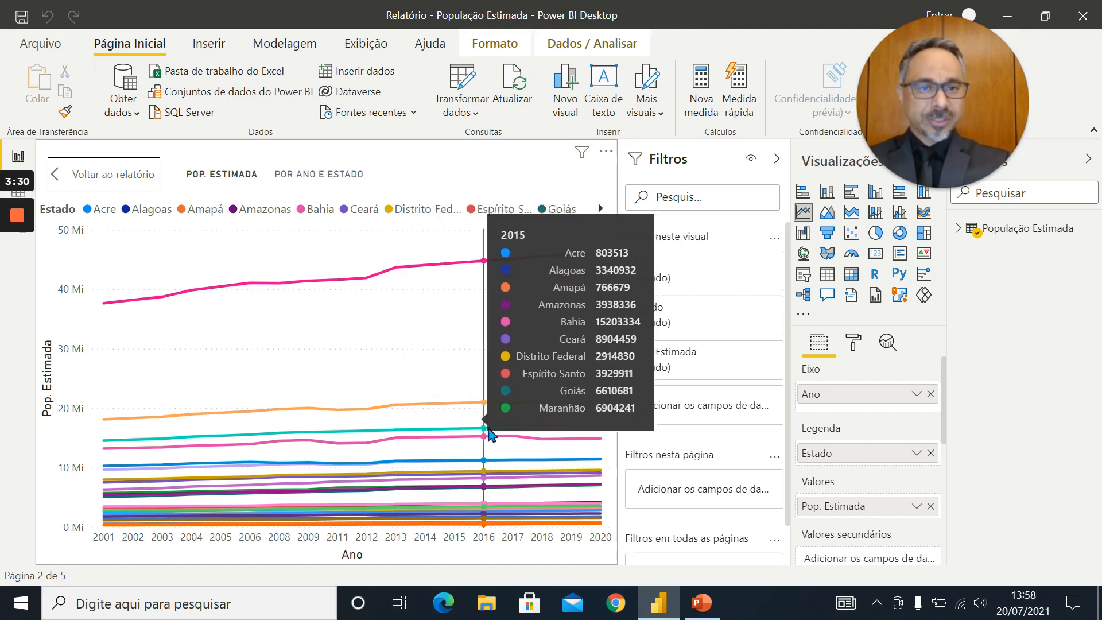
pyautogui.click(700, 603)
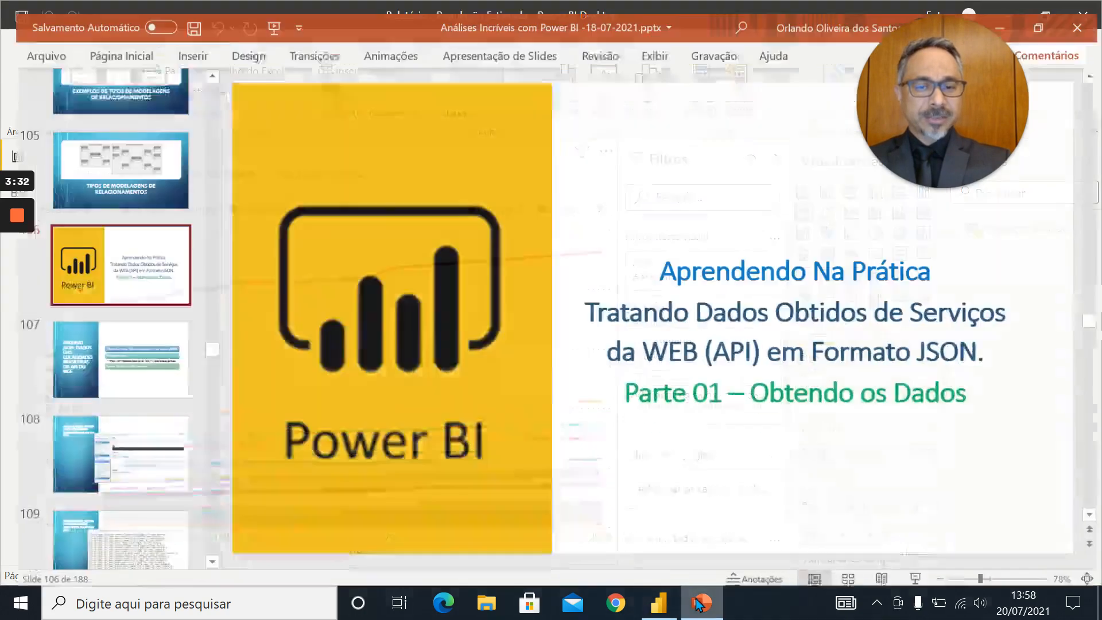
pyautogui.click(112, 347)
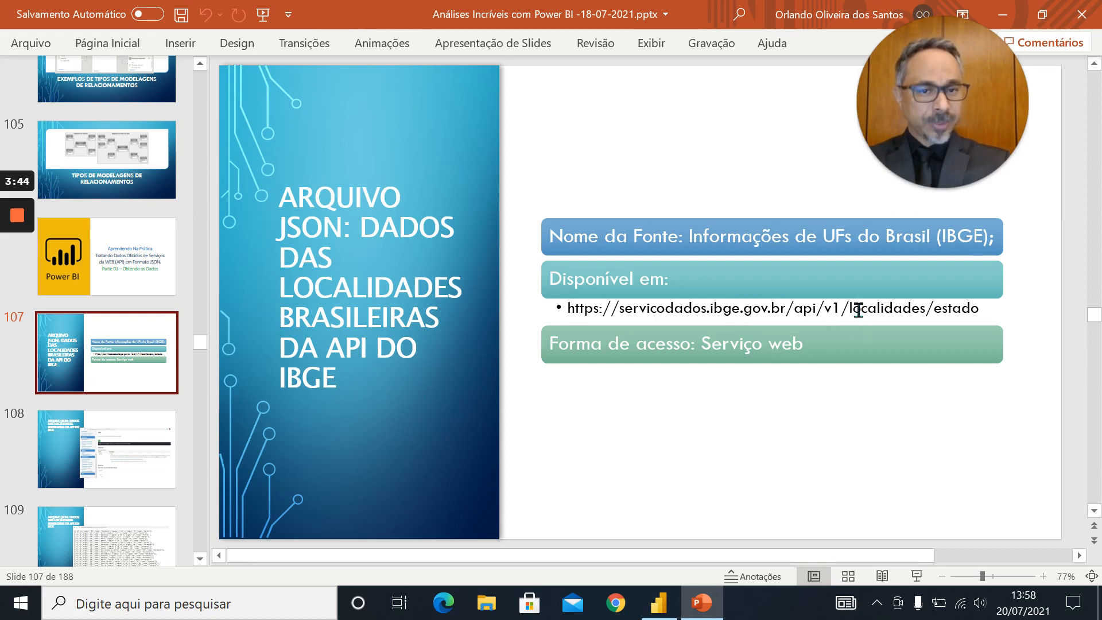
pyautogui.moveTo(790, 310); pyautogui.dragTo(575, 325)
pyautogui.hotkey('ctrl', 'c')
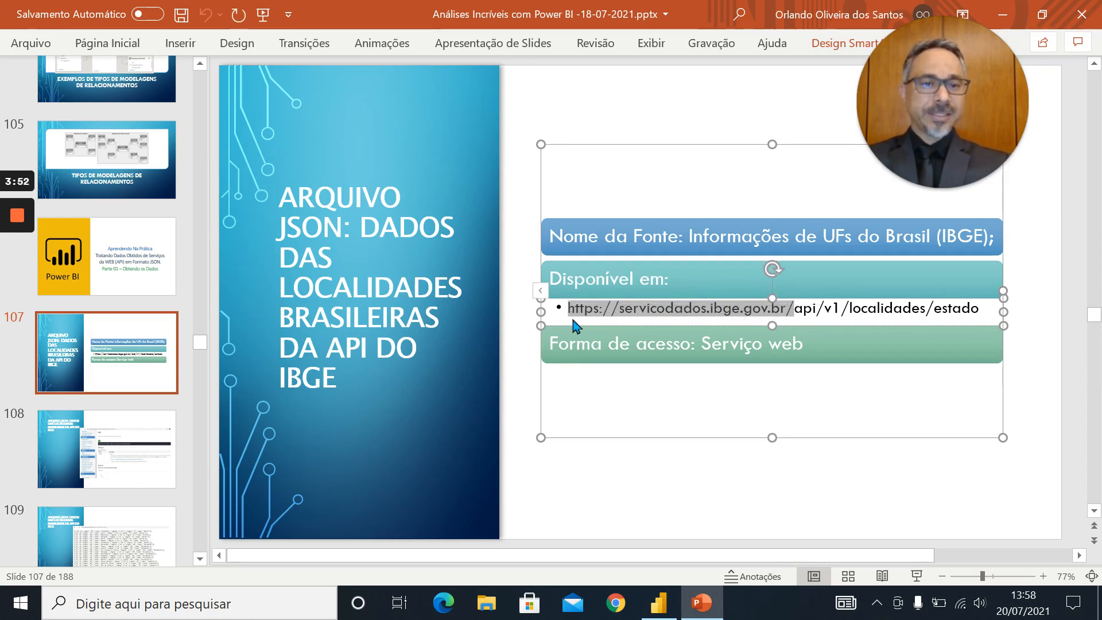
pyautogui.click(617, 612)
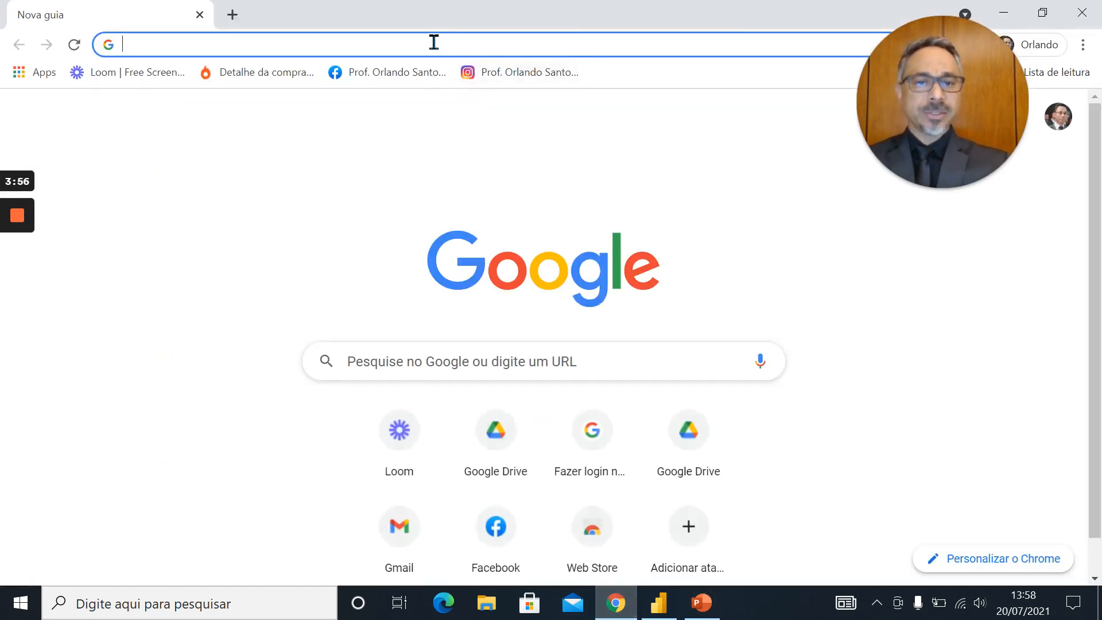
pyautogui.click(434, 43)
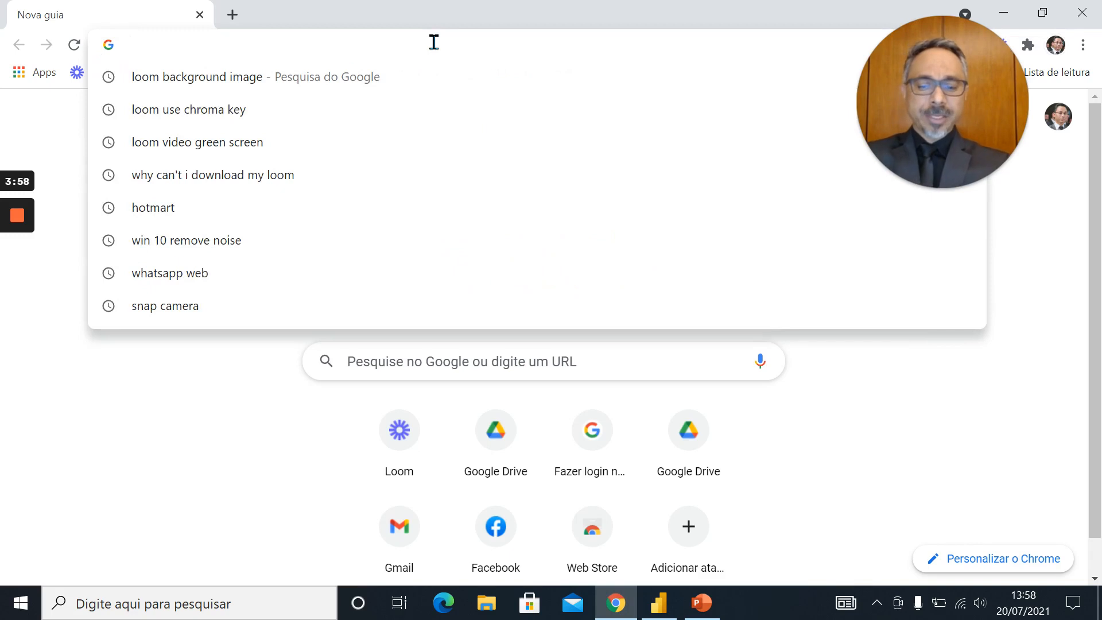
pyautogui.hotkey('ctrl', 'v')
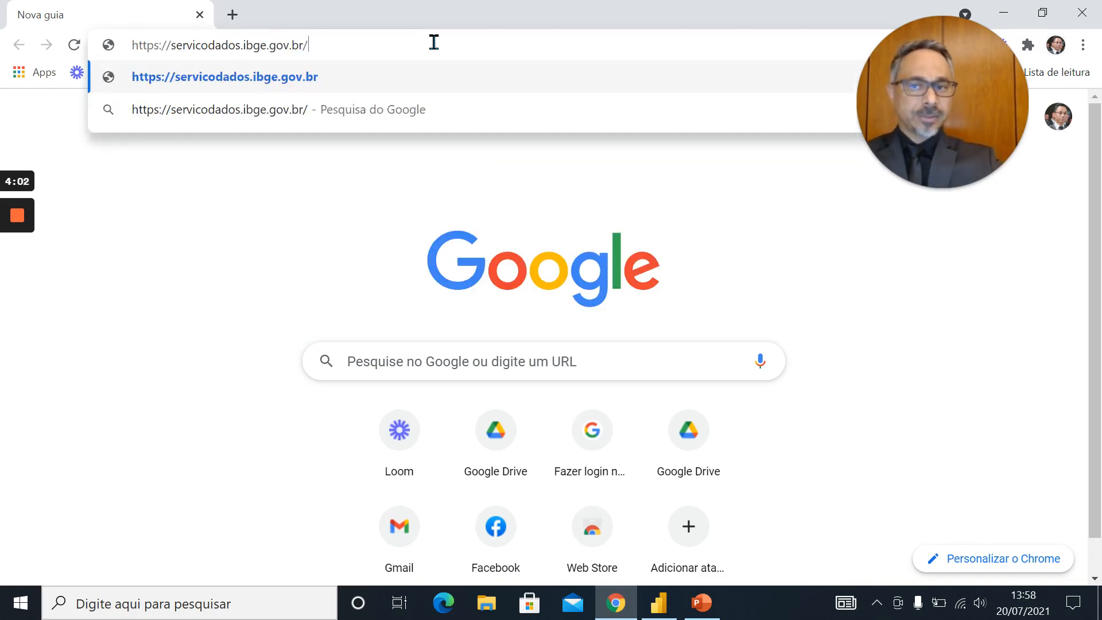
pyautogui.press('Return')
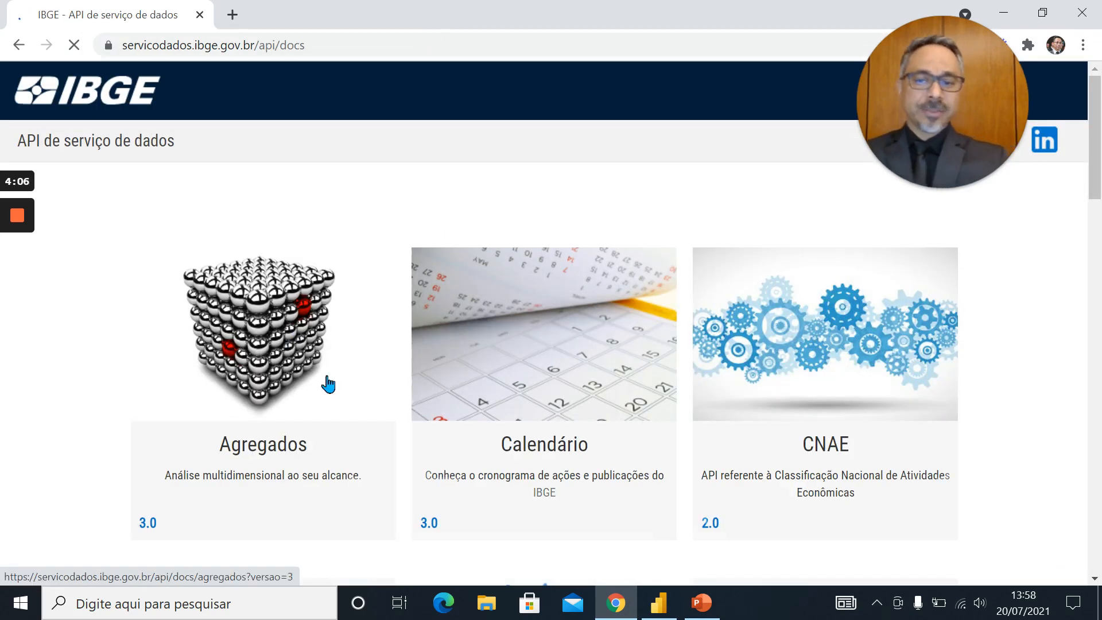
# Look through the available IBGE APIs and open the documentation of the Localidades API
pyautogui.scroll(-9, 328, 388)
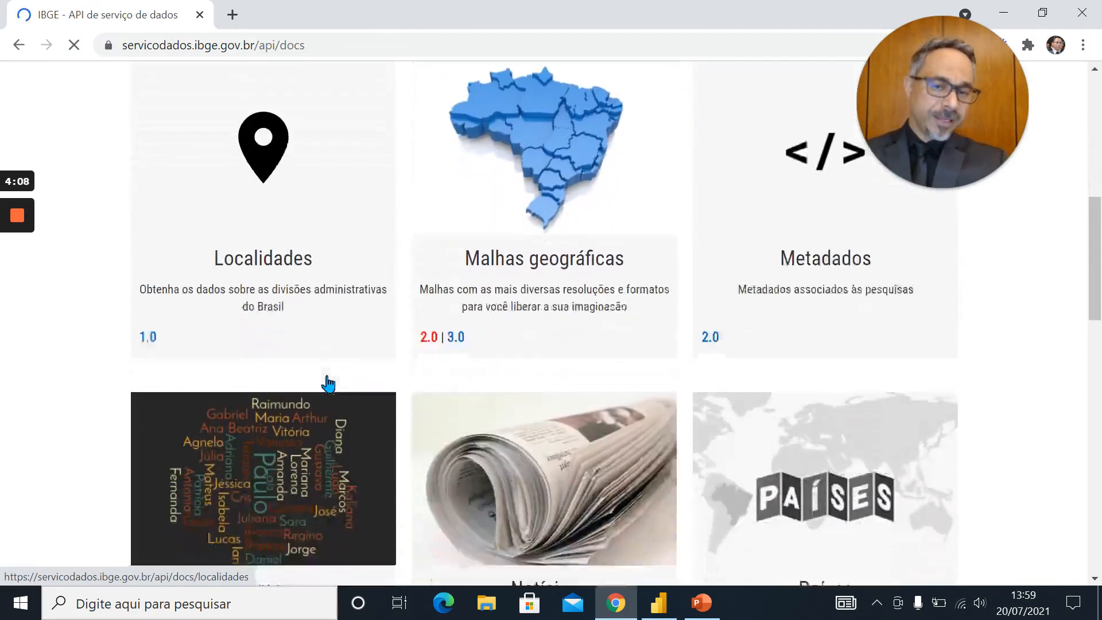
pyautogui.scroll(-8, 328, 383)
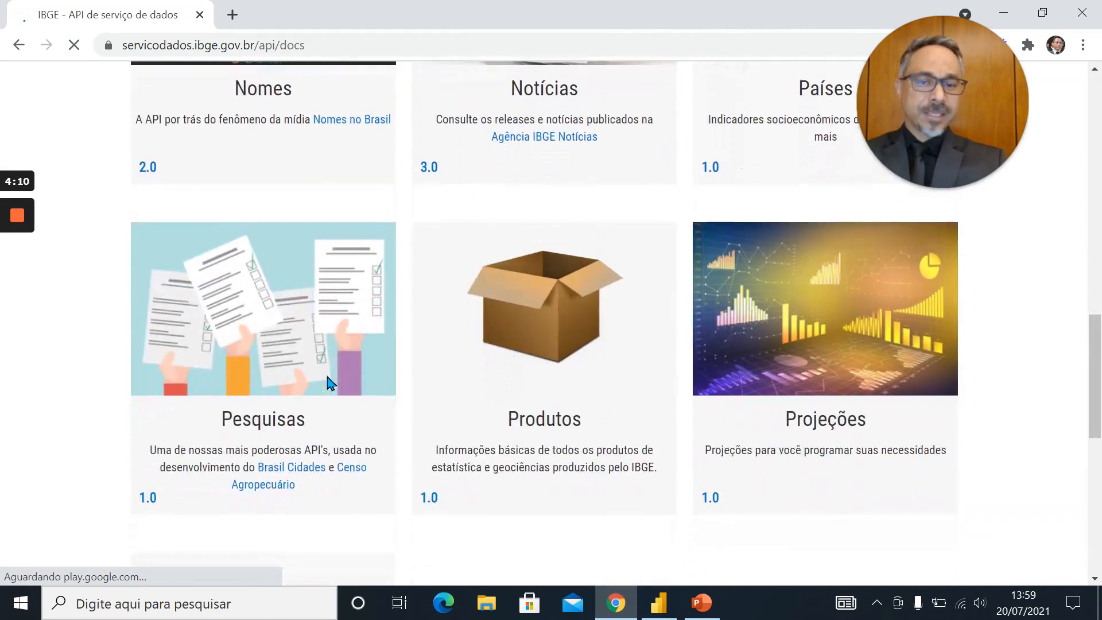
pyautogui.scroll(6, 328, 383)
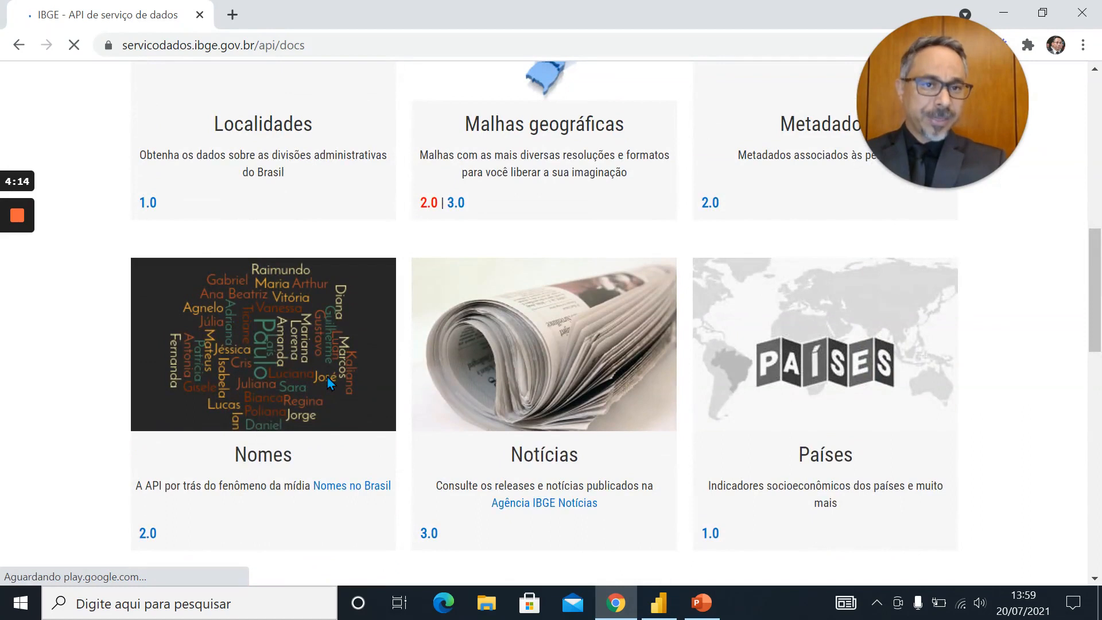
pyautogui.scroll(2, 327, 377)
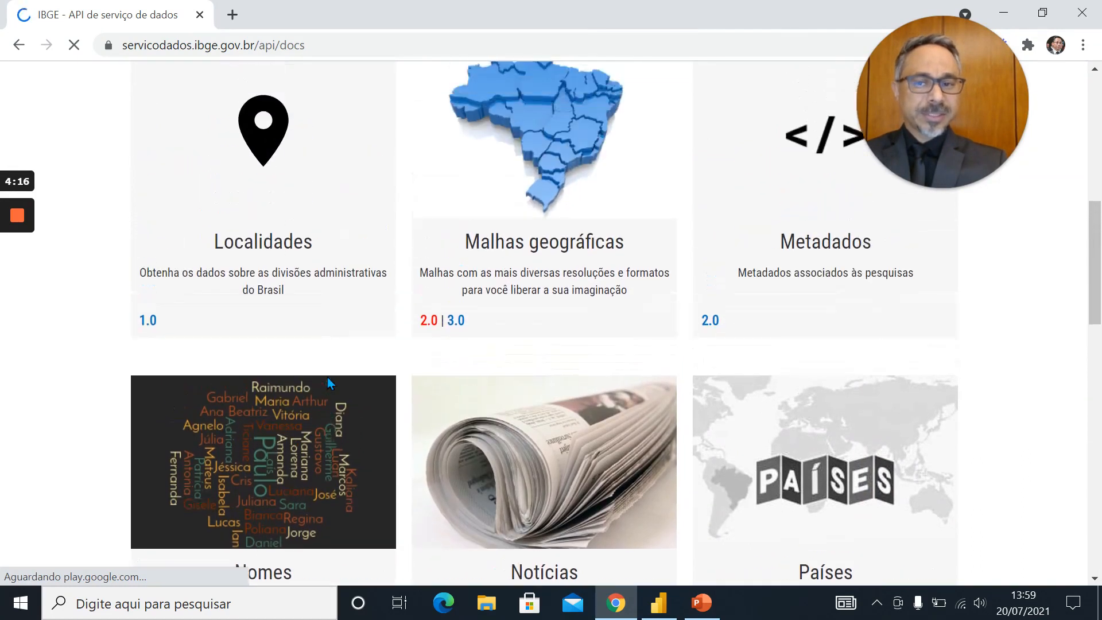
pyautogui.scroll(1, 327, 377)
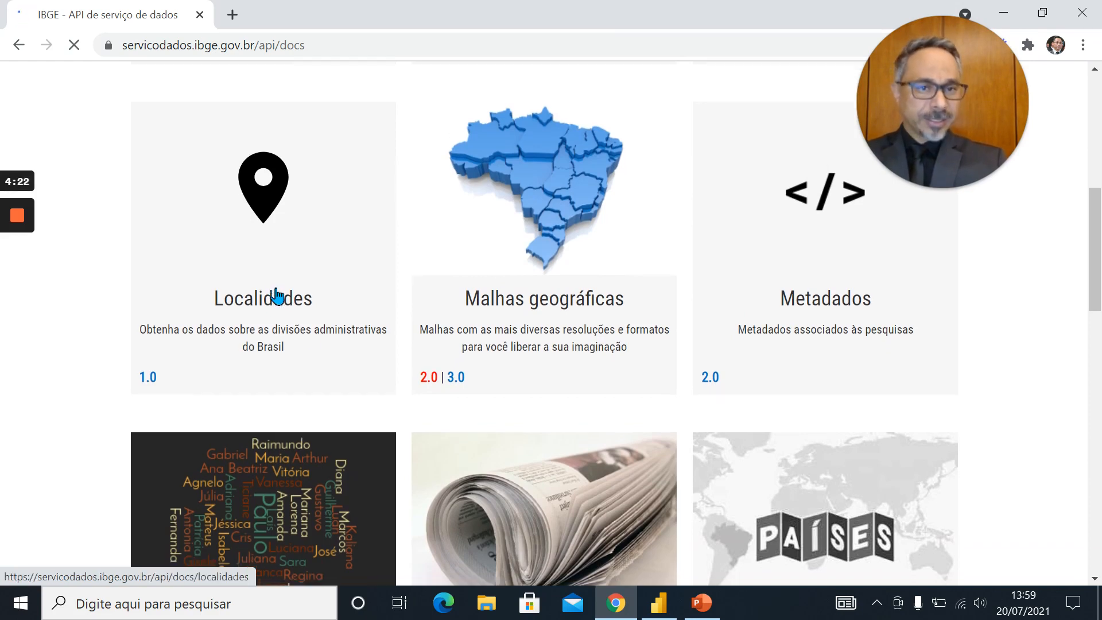
pyautogui.click(277, 295)
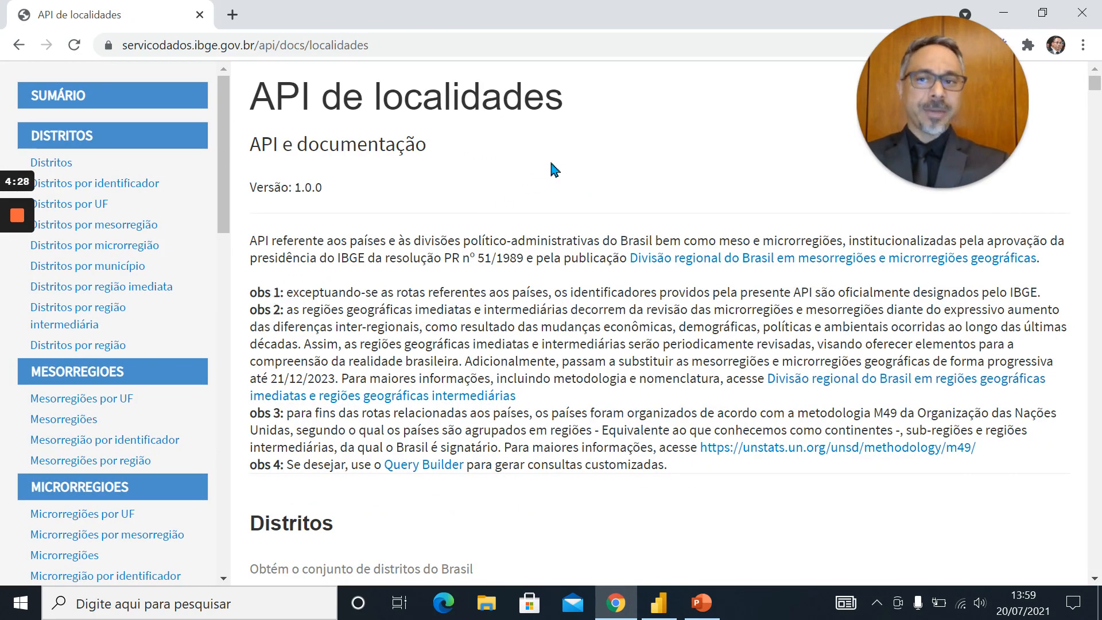
# Look over the Localidades API's resource groups and go to the UFs entry in the UFS group
pyautogui.scroll(-5, 435, 367)
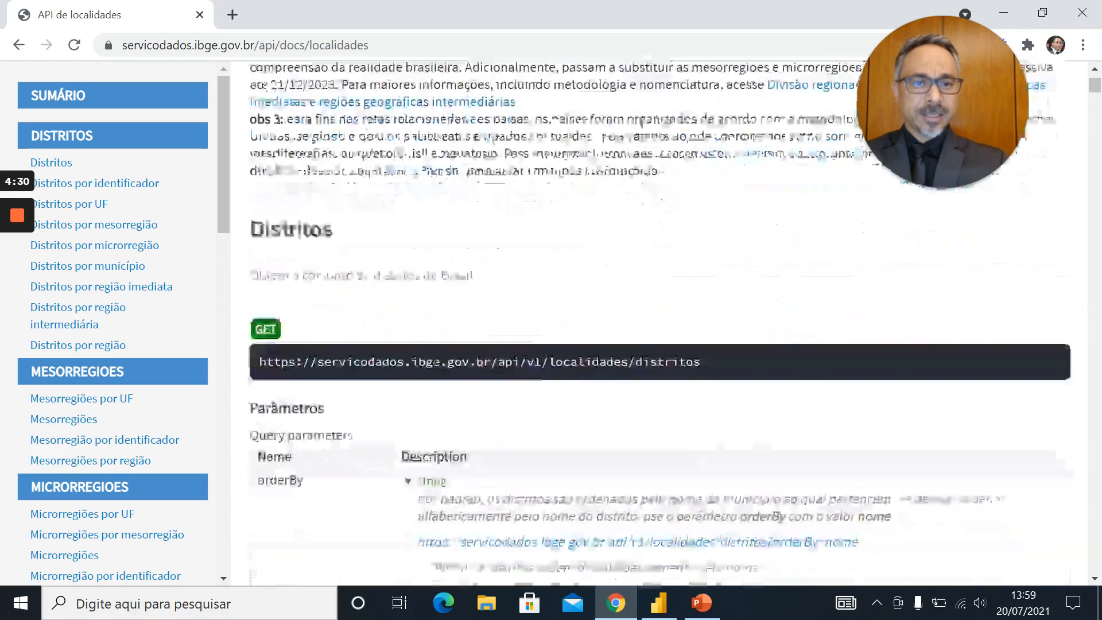
pyautogui.scroll(-6, 435, 365)
pyautogui.scroll(5, 435, 365)
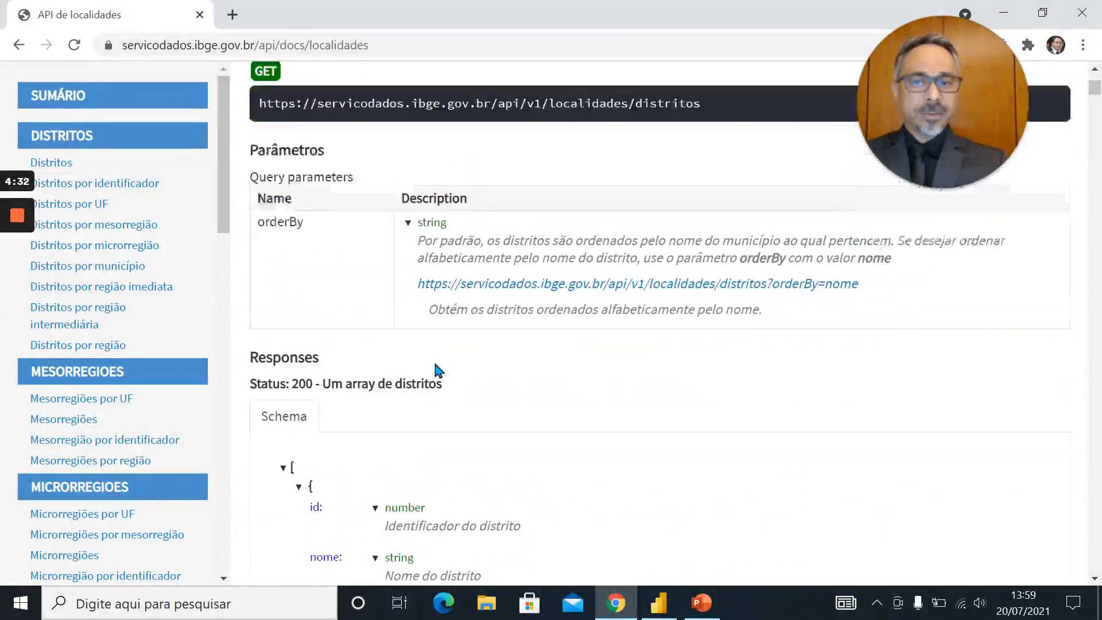
pyautogui.scroll(1, 435, 370)
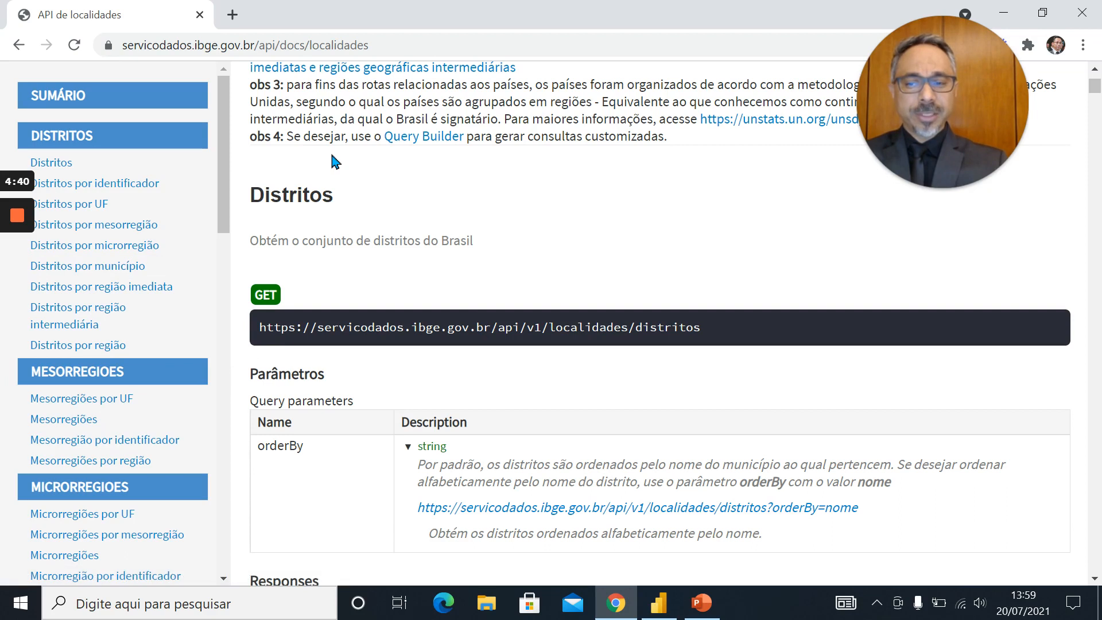
pyautogui.scroll(-3, 333, 158)
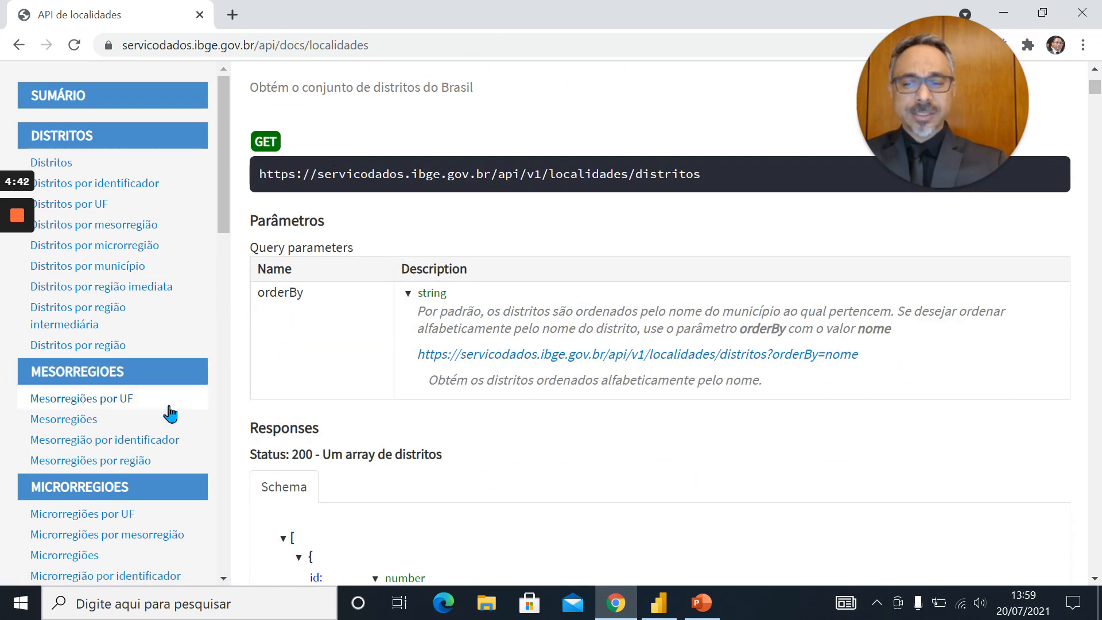
pyautogui.scroll(-3, 152, 511)
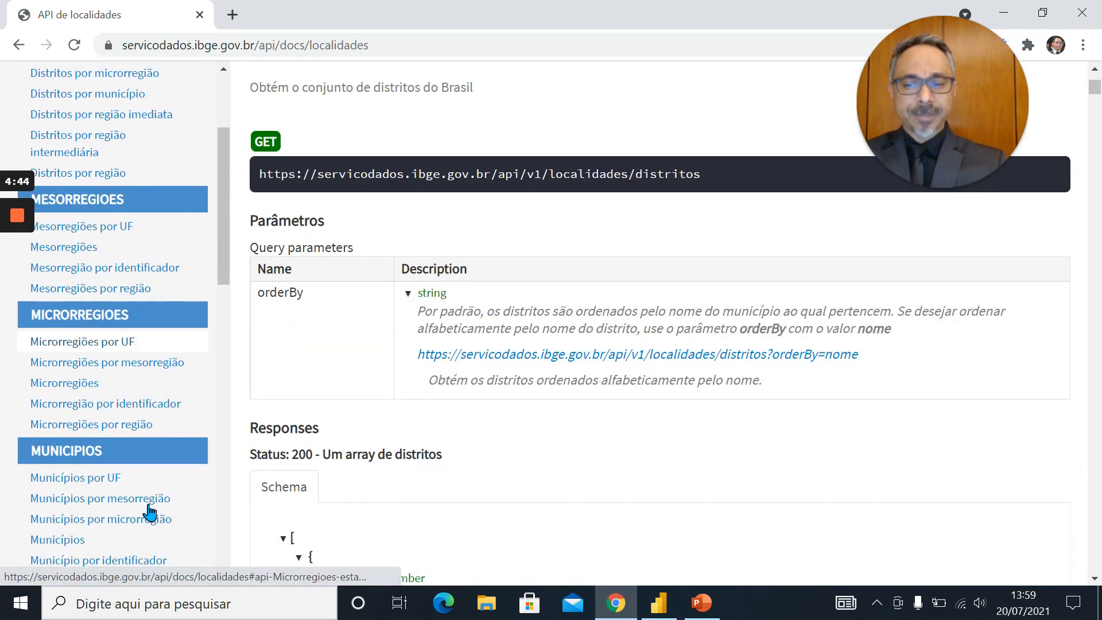
pyautogui.scroll(-4, 150, 511)
pyautogui.scroll(-2, 149, 513)
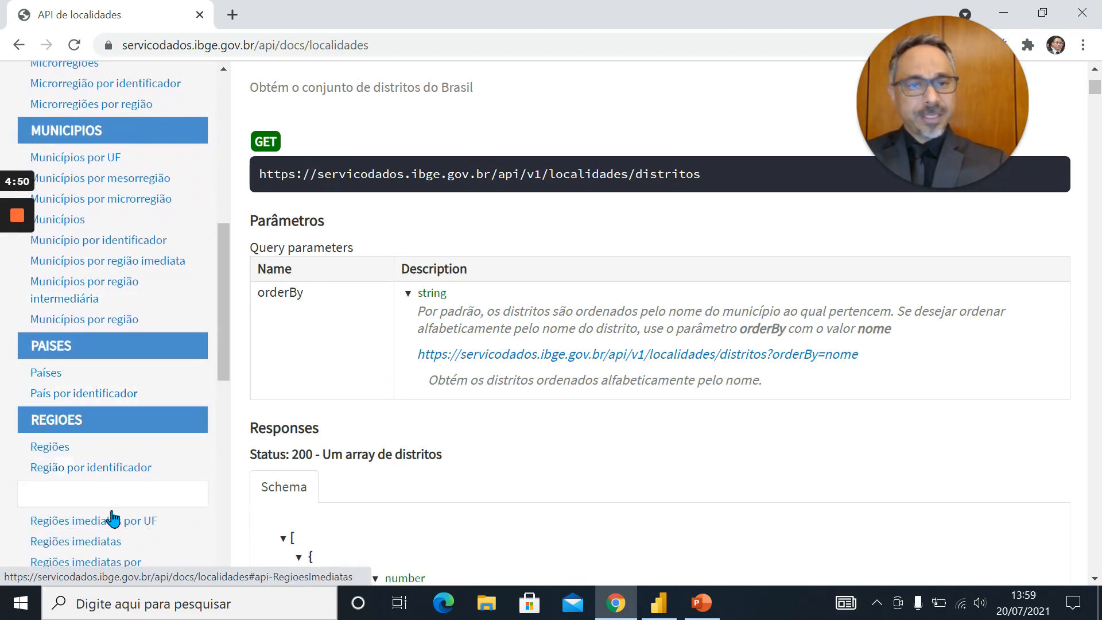
pyautogui.scroll(-5, 118, 524)
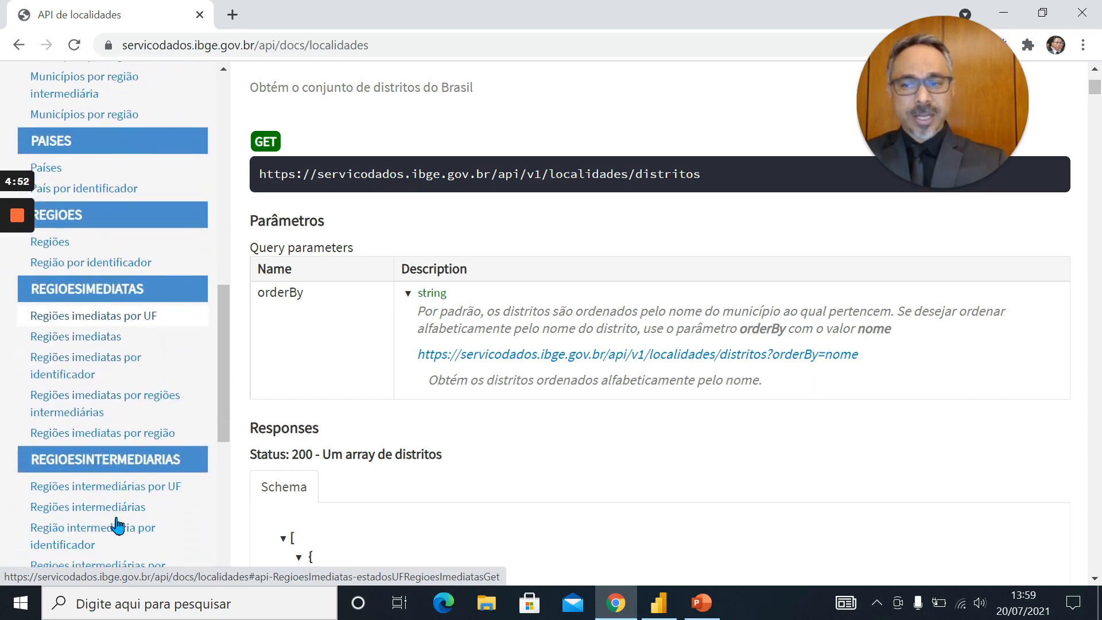
pyautogui.scroll(-5, 117, 523)
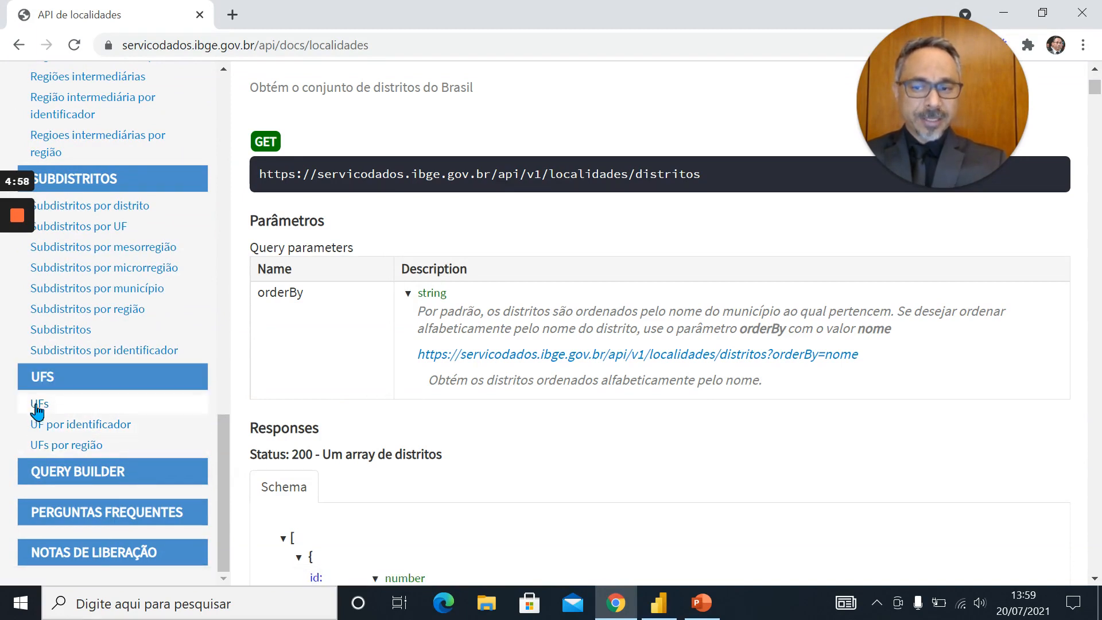
pyautogui.click(39, 409)
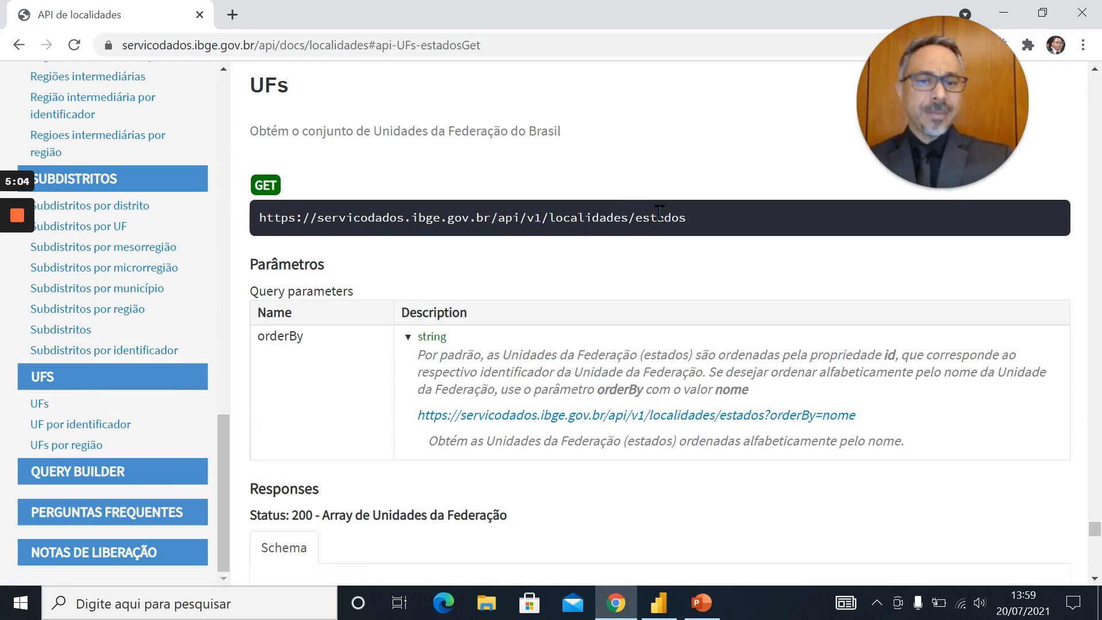
# Examine the UFs resource's GET address, its orderBy parameter and the response schema fields
pyautogui.moveTo(684, 214); pyautogui.dragTo(261, 214)
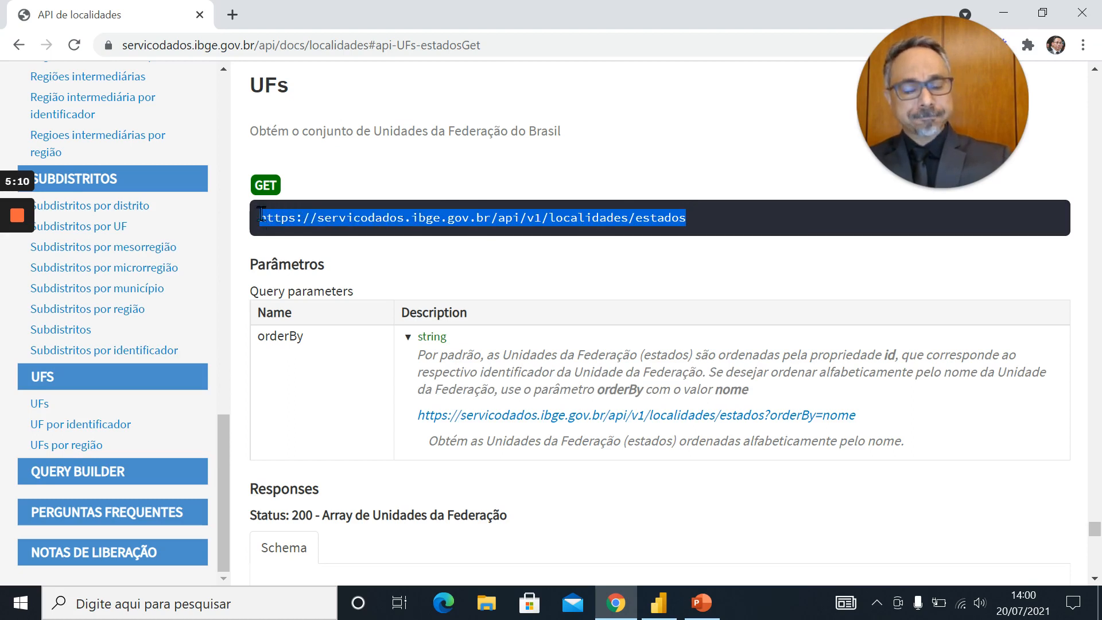
pyautogui.moveTo(260, 214); pyautogui.dragTo(445, 336)
pyautogui.click(555, 284)
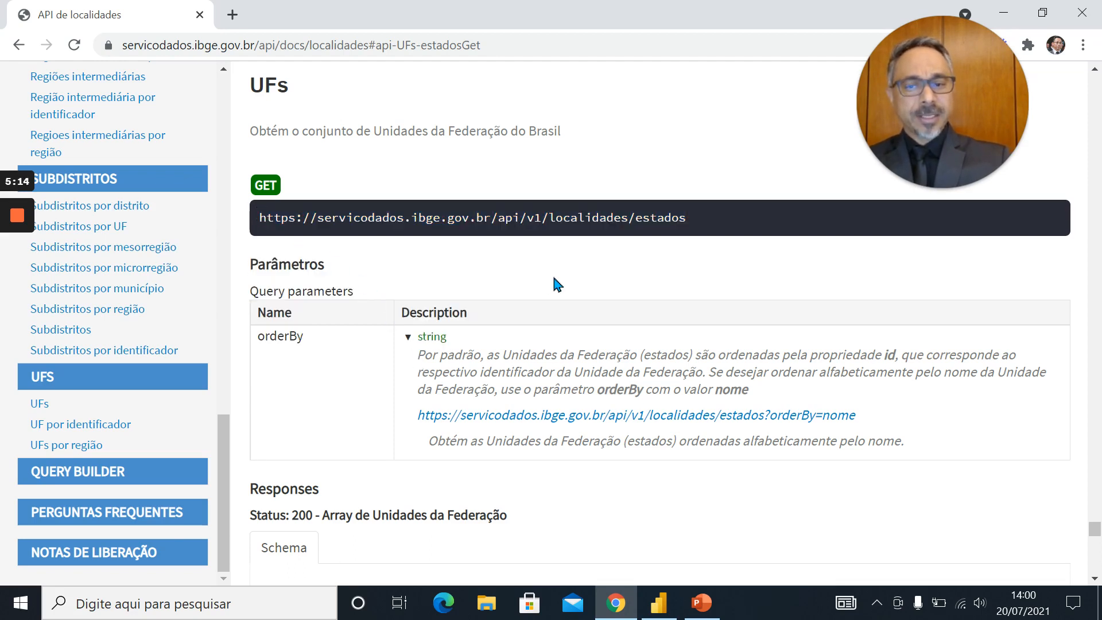
pyautogui.scroll(-5, 555, 284)
pyautogui.scroll(-2, 555, 284)
pyautogui.scroll(3, 556, 284)
pyautogui.scroll(-2, 555, 284)
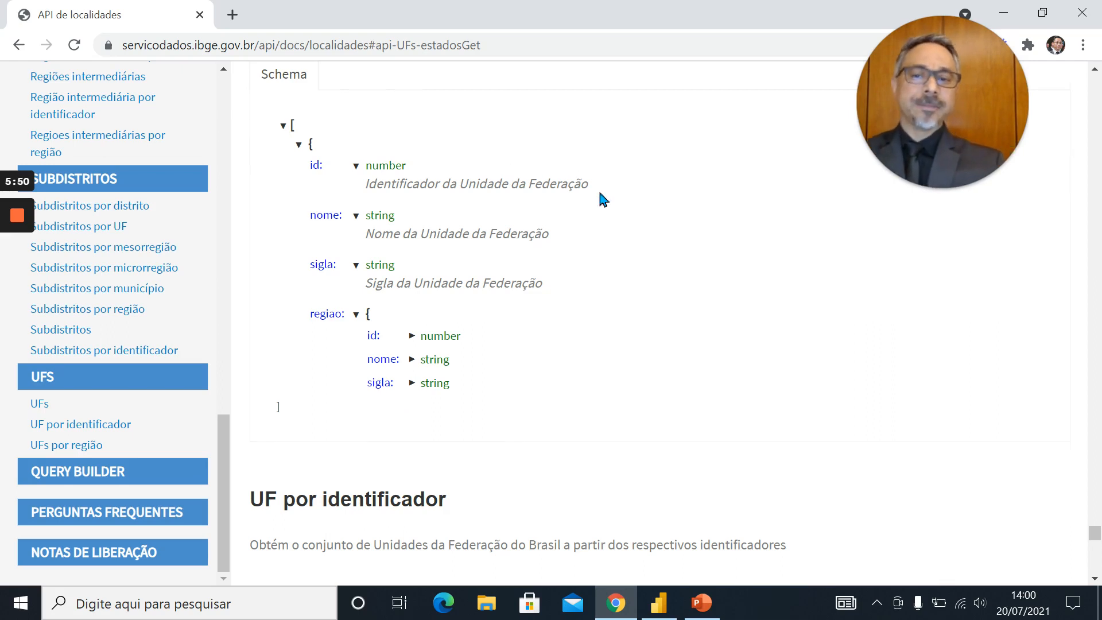
pyautogui.scroll(8, 603, 199)
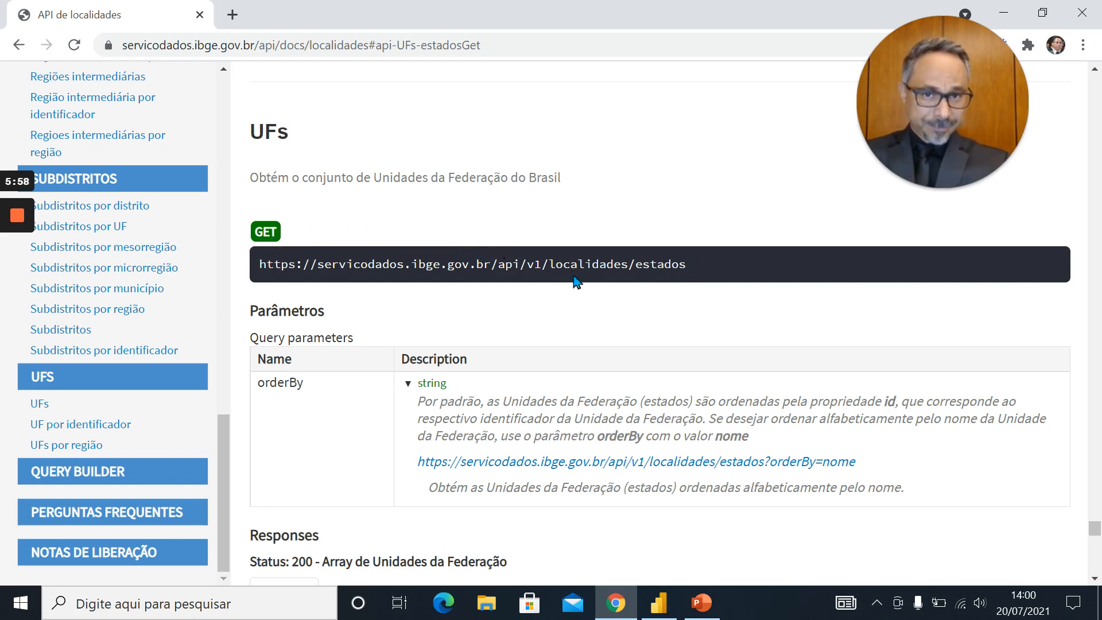
pyautogui.moveTo(689, 270); pyautogui.dragTo(256, 272)
pyautogui.hotkey('ctrl', 'c')
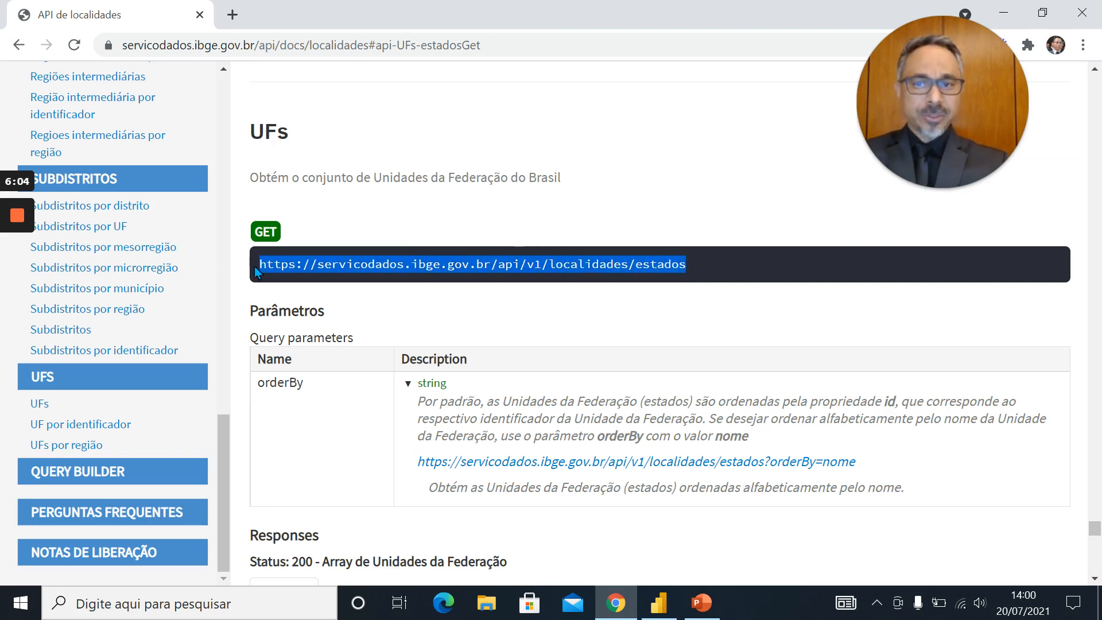
pyautogui.click(232, 15)
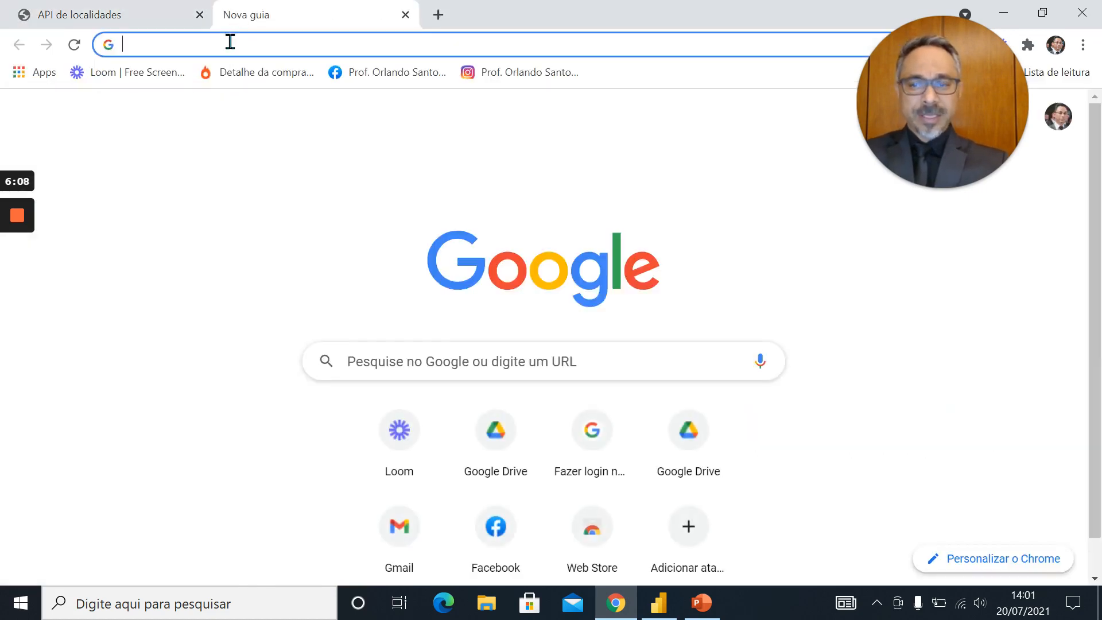
pyautogui.hotkey('ctrl', 'v')
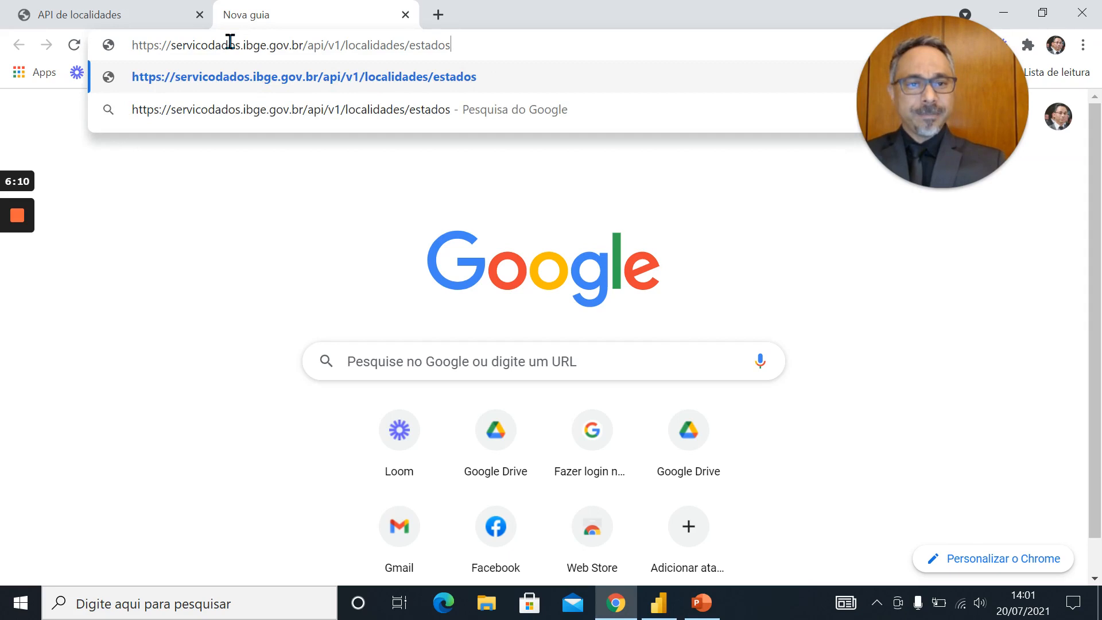
pyautogui.press('Return')
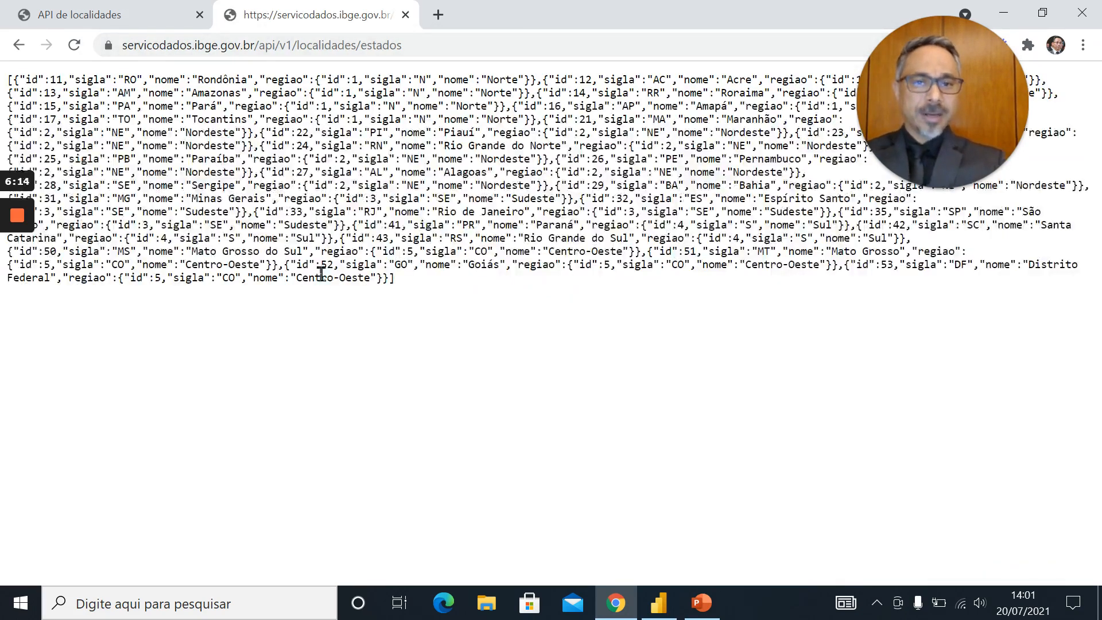
# Examine the states' JSON structure, from the opening bracket to the complete Rondônia record with its nested regiao object
pyautogui.scroll(2, 327, 293)
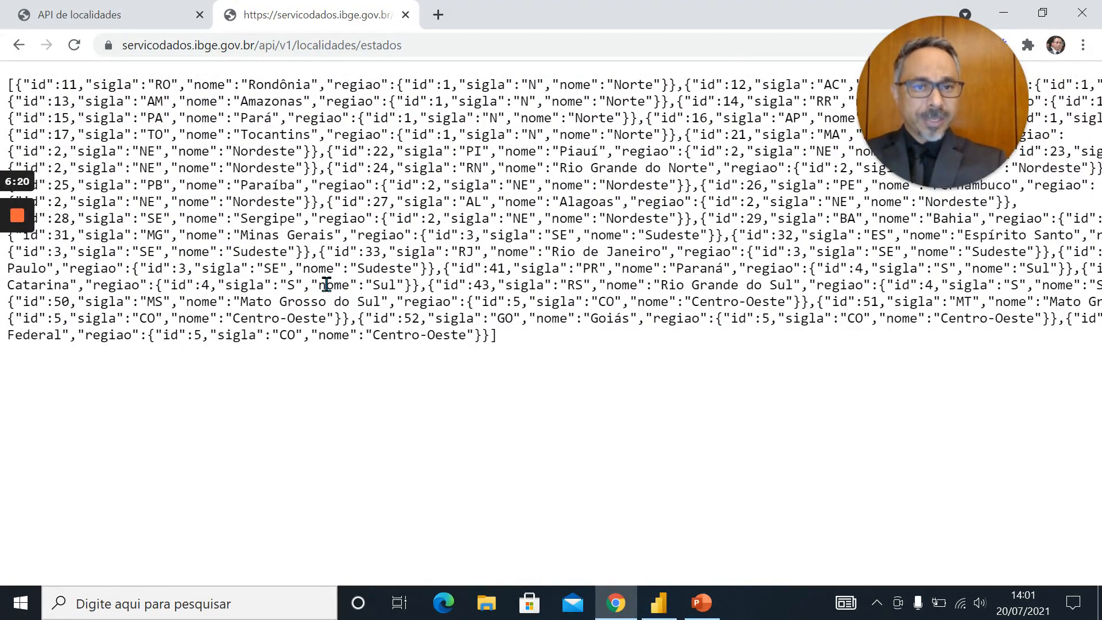
pyautogui.moveTo(16, 95)
pyautogui.mouseDown()
pyautogui.moveTo(10, 101)
pyautogui.moveTo(14, 84)
pyautogui.mouseUp()
pyautogui.click(70, 129)
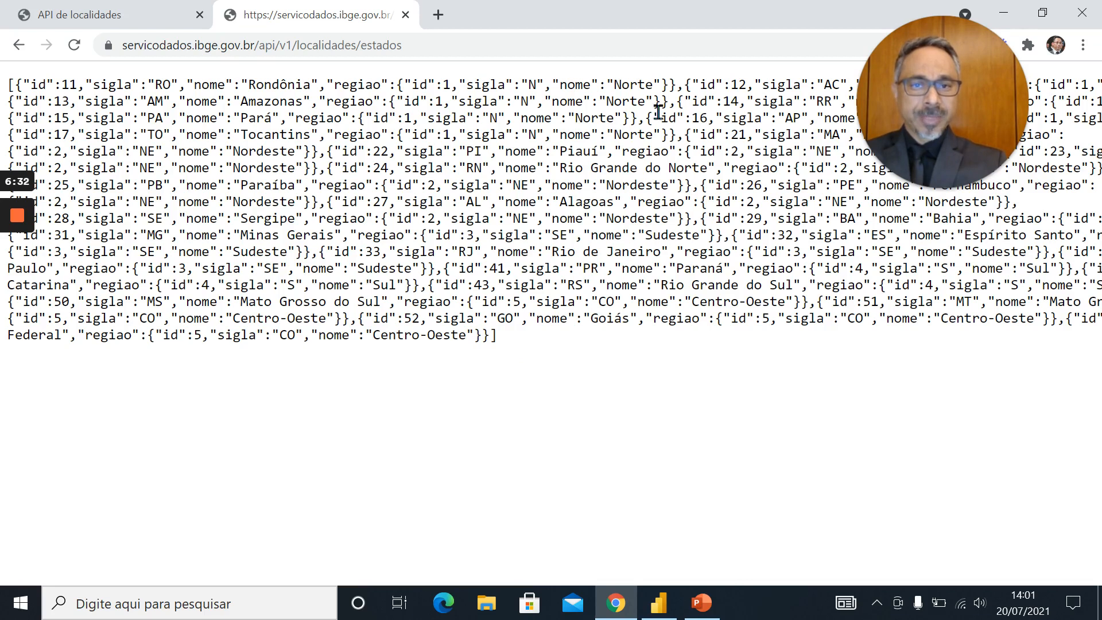
pyautogui.moveTo(676, 101); pyautogui.dragTo(468, 84)
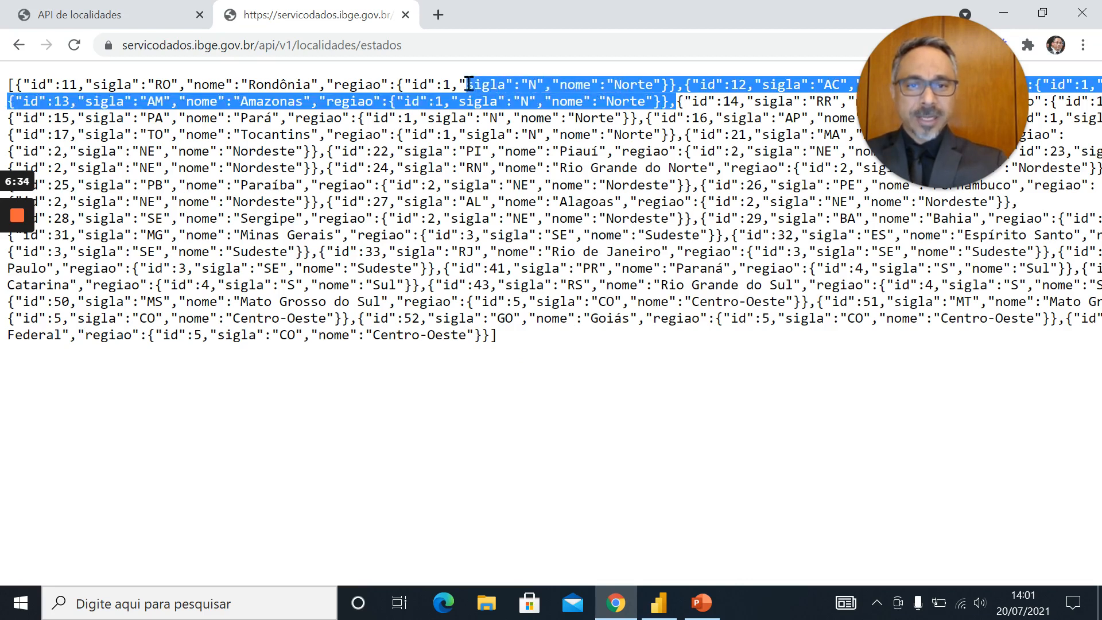
pyautogui.click(550, 77)
pyautogui.moveTo(675, 83); pyautogui.dragTo(17, 78)
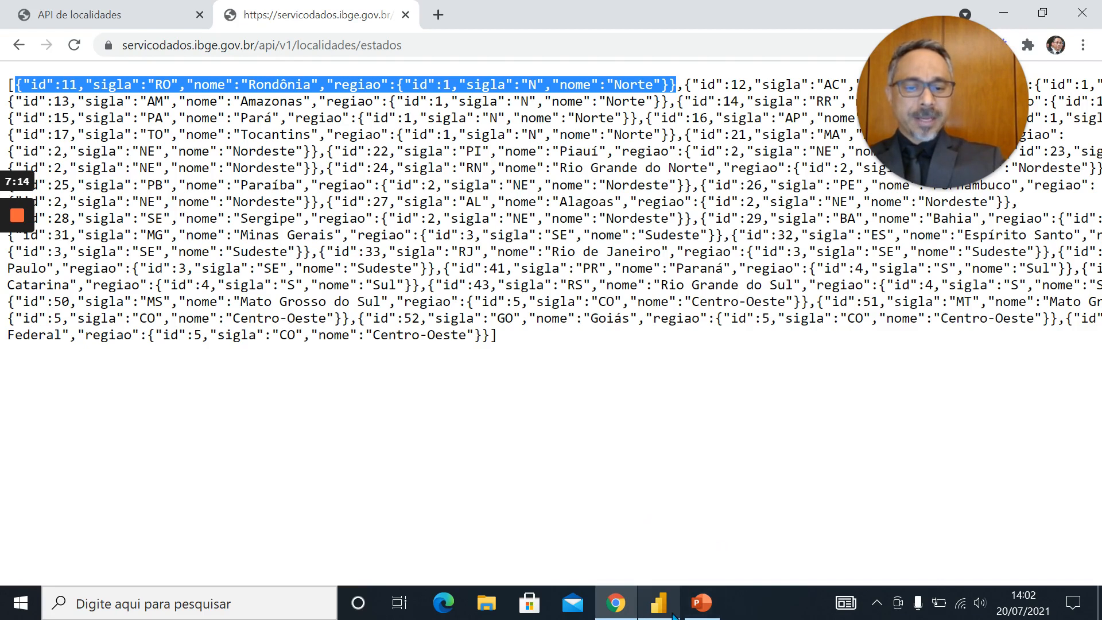
# Copy the full web address of the states' JSON page
pyautogui.moveTo(675, 613)
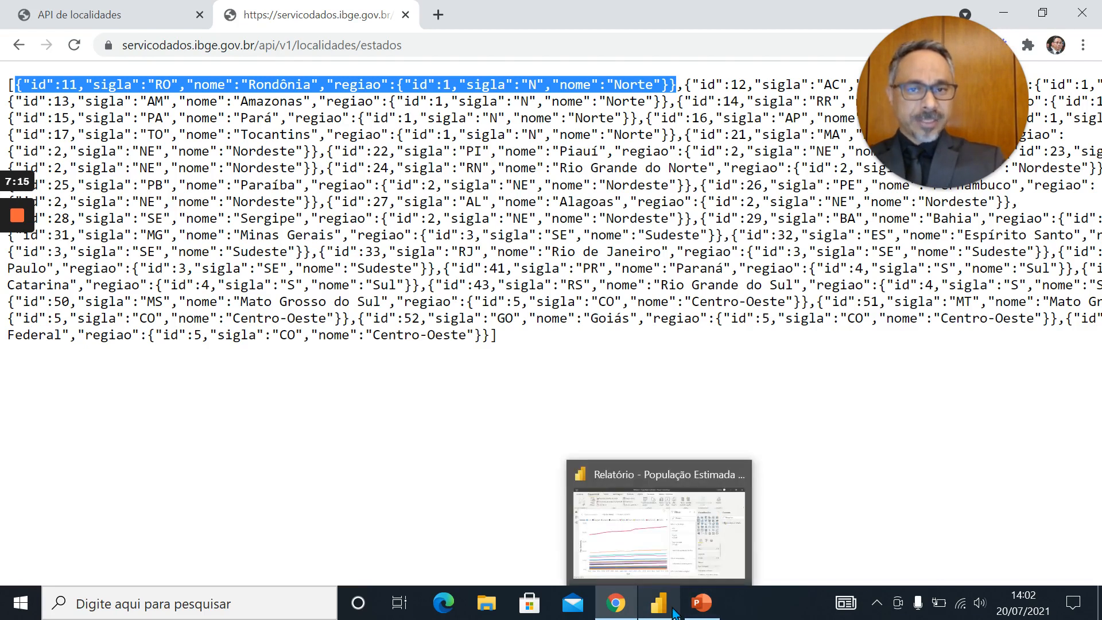
pyautogui.click(419, 42)
pyautogui.hotkey('ctrl', 'c')
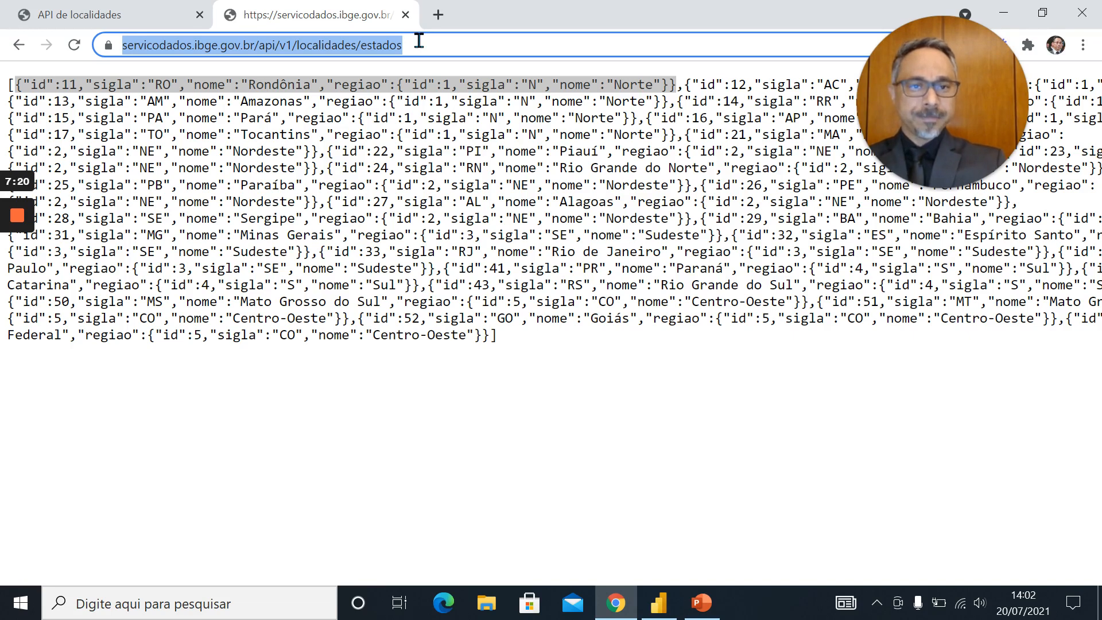
pyautogui.rightClick(386, 49)
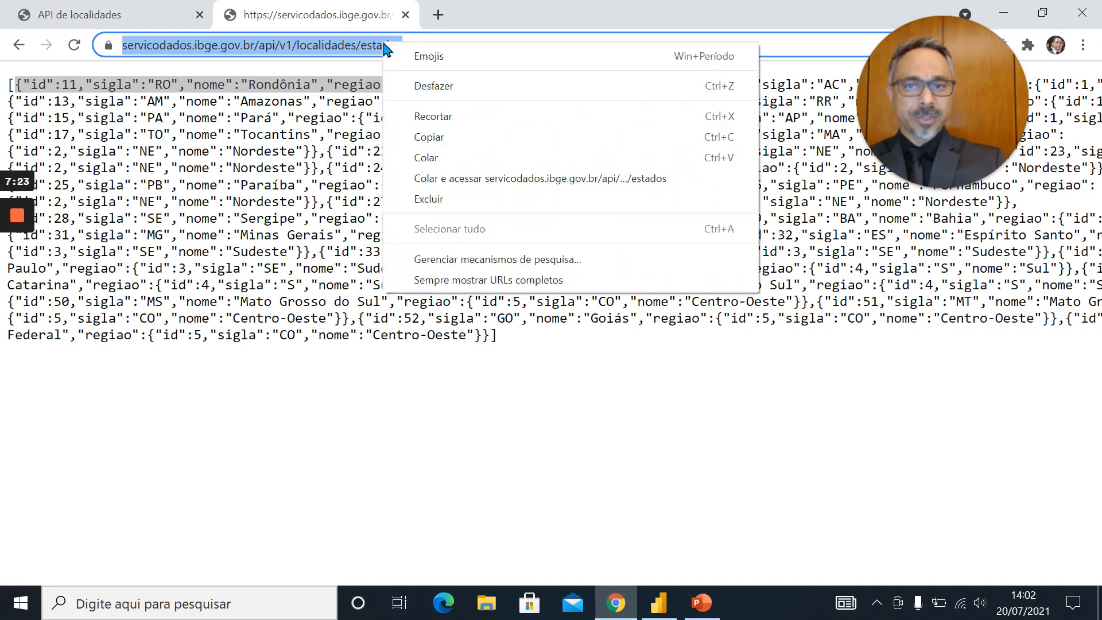
pyautogui.click(442, 136)
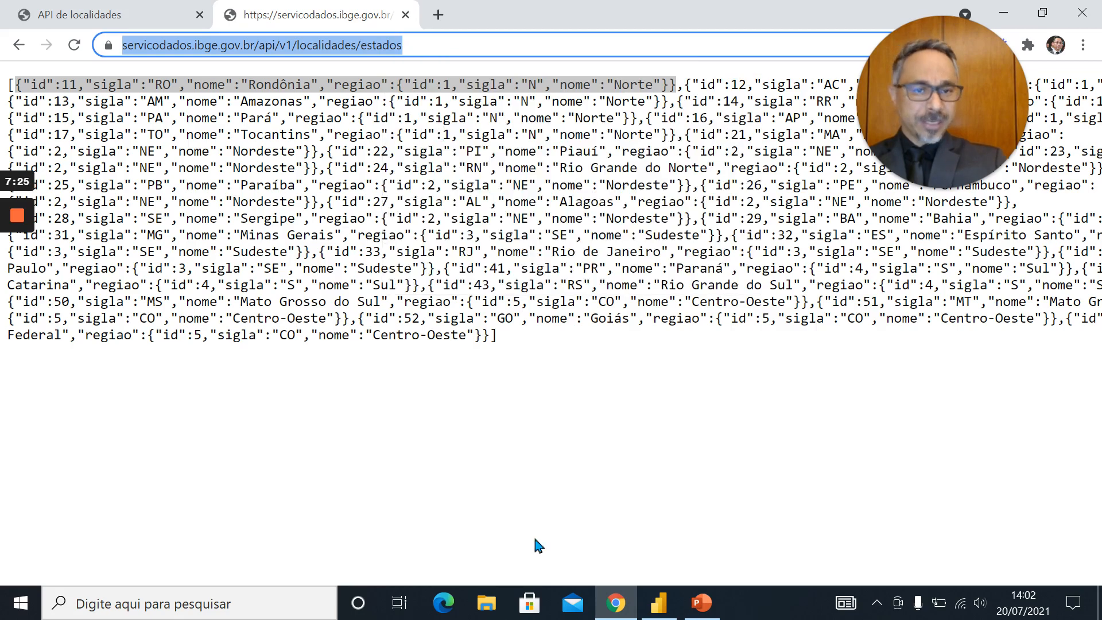
# Switch to Power BI Desktop and start a new Web source in the Power Query Editor
pyautogui.click(663, 609)
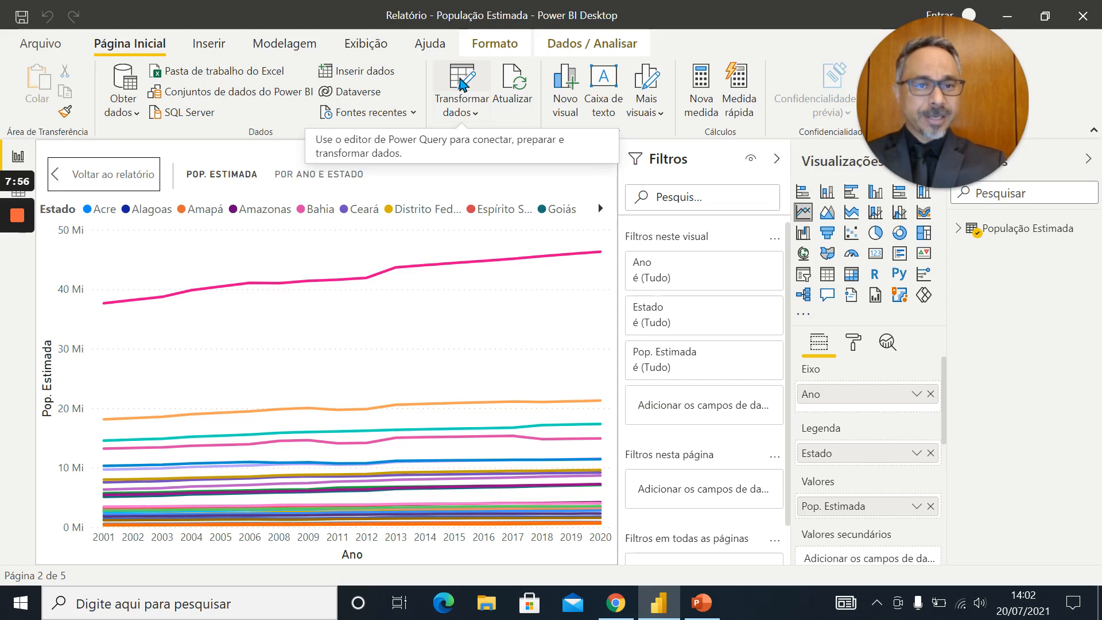
pyautogui.click(461, 85)
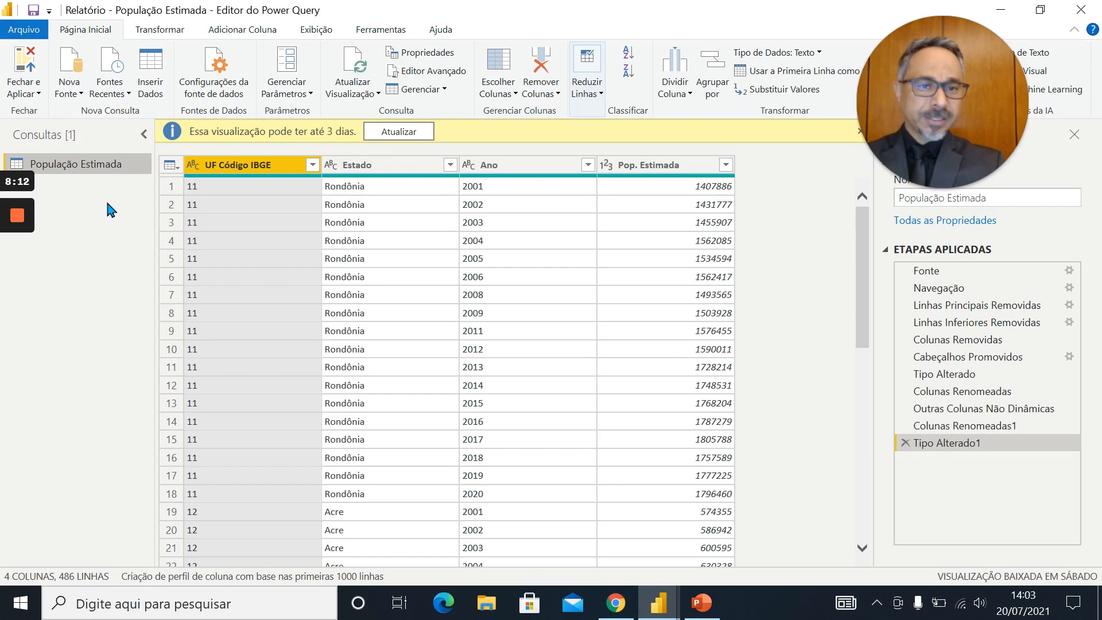
pyautogui.click(74, 60)
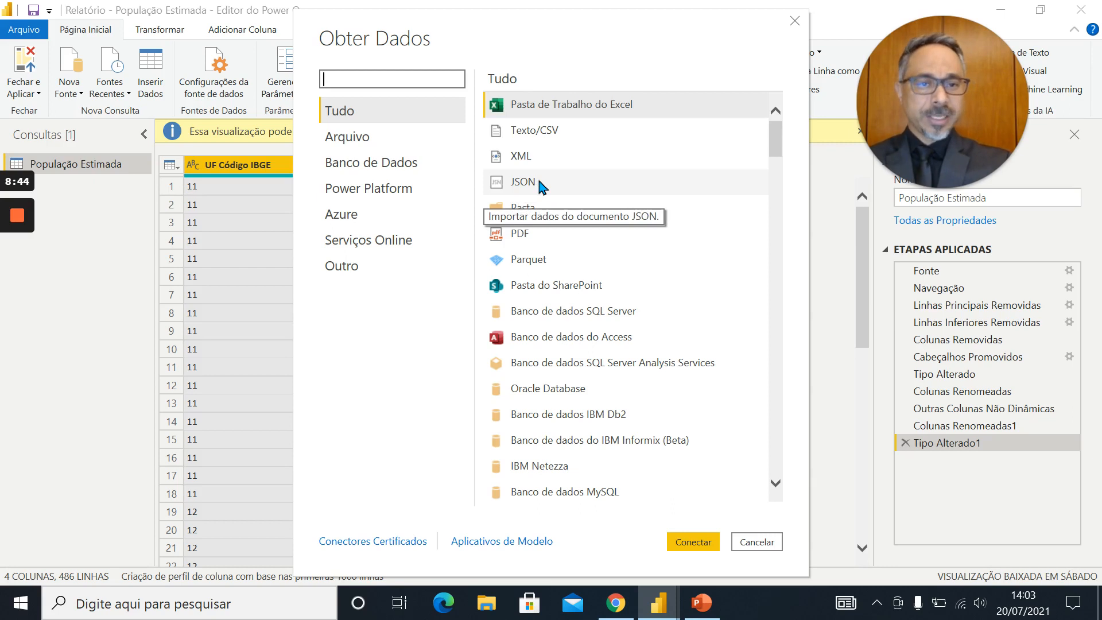
pyautogui.write('web')
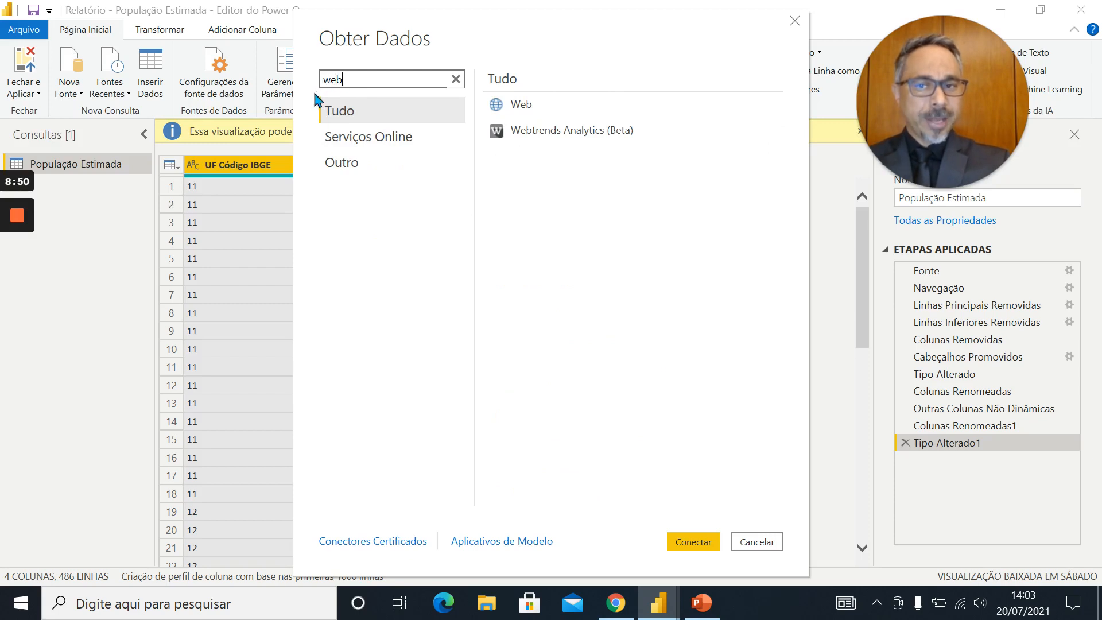
pyautogui.click(530, 107)
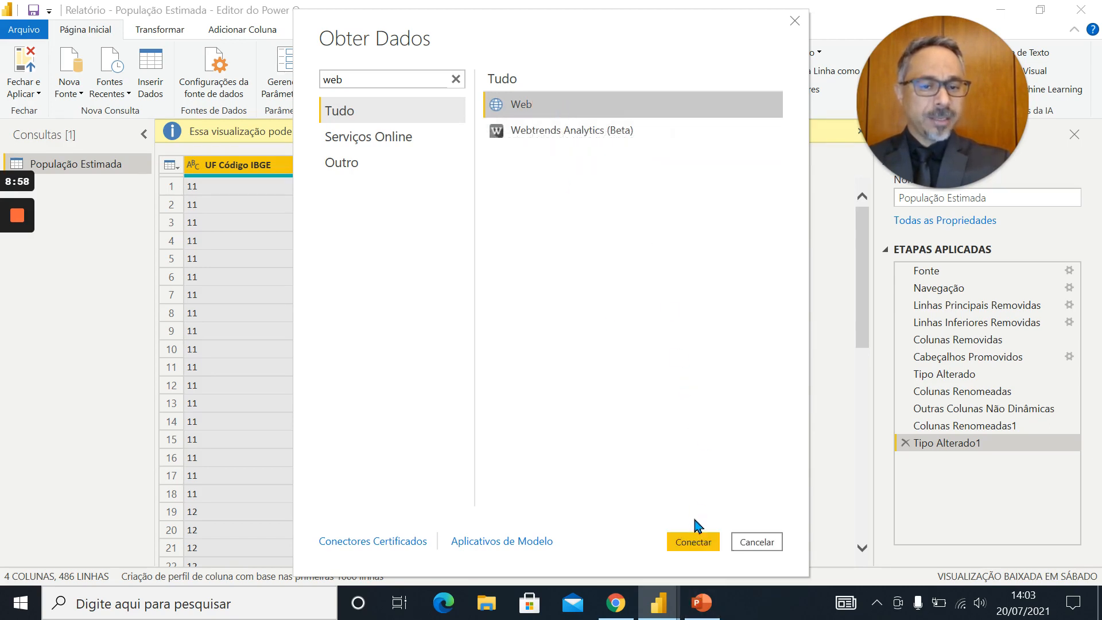
pyautogui.click(693, 540)
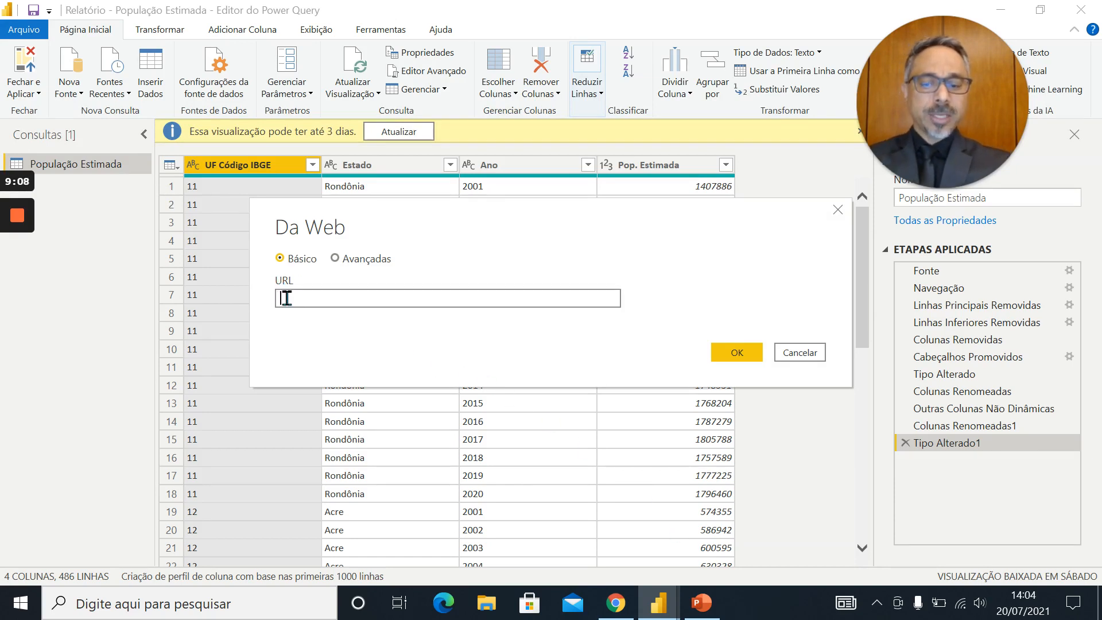
pyautogui.hotkey('ctrl', 'v')
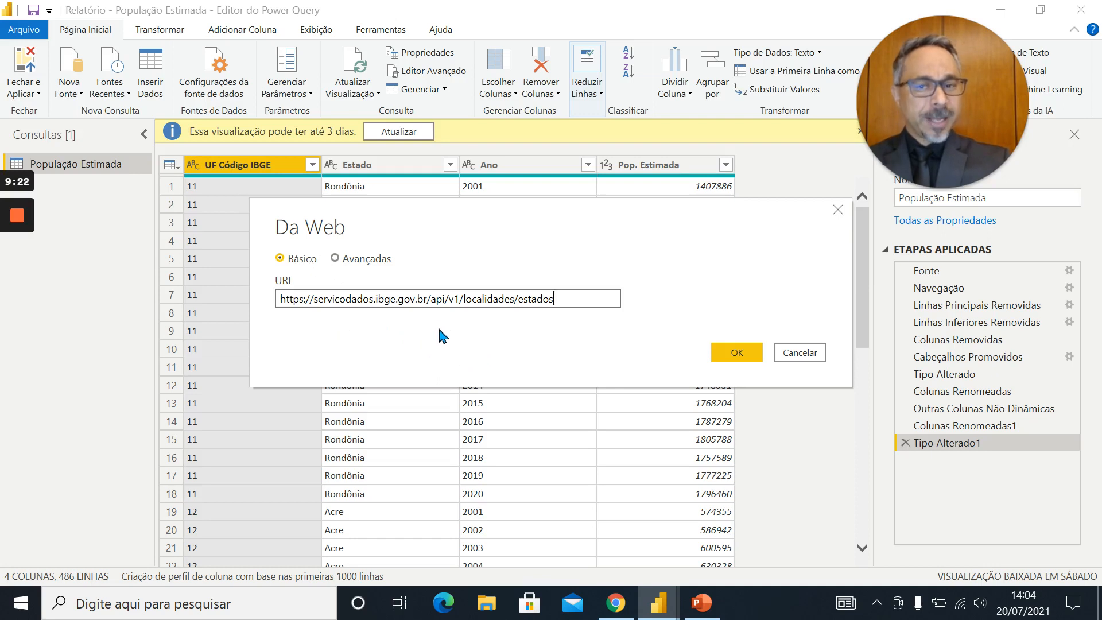
pyautogui.click(337, 259)
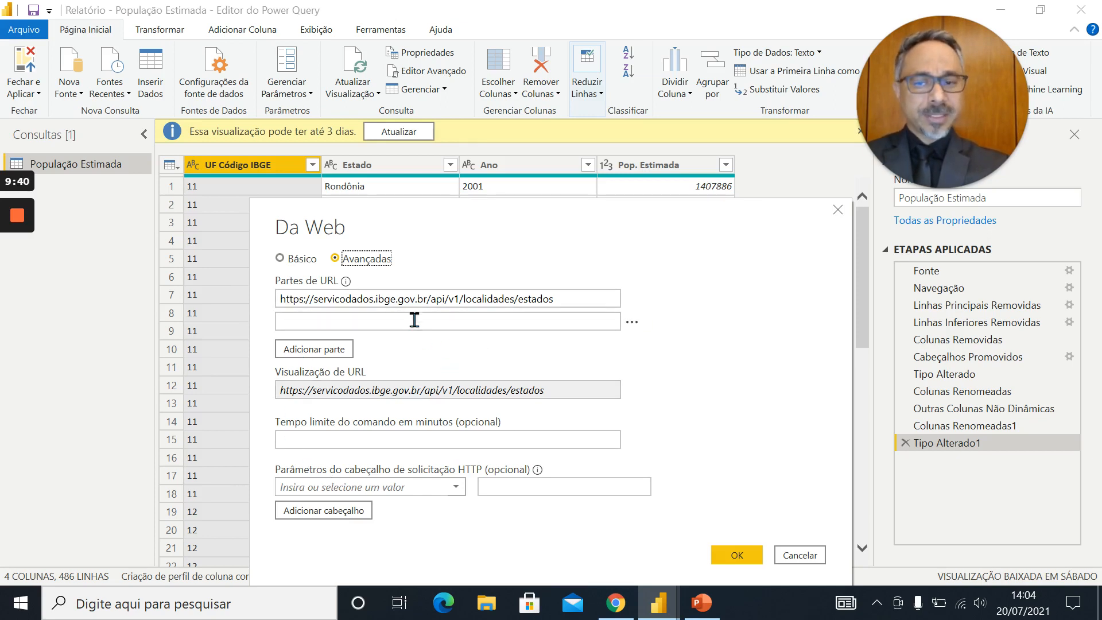
pyautogui.click(293, 256)
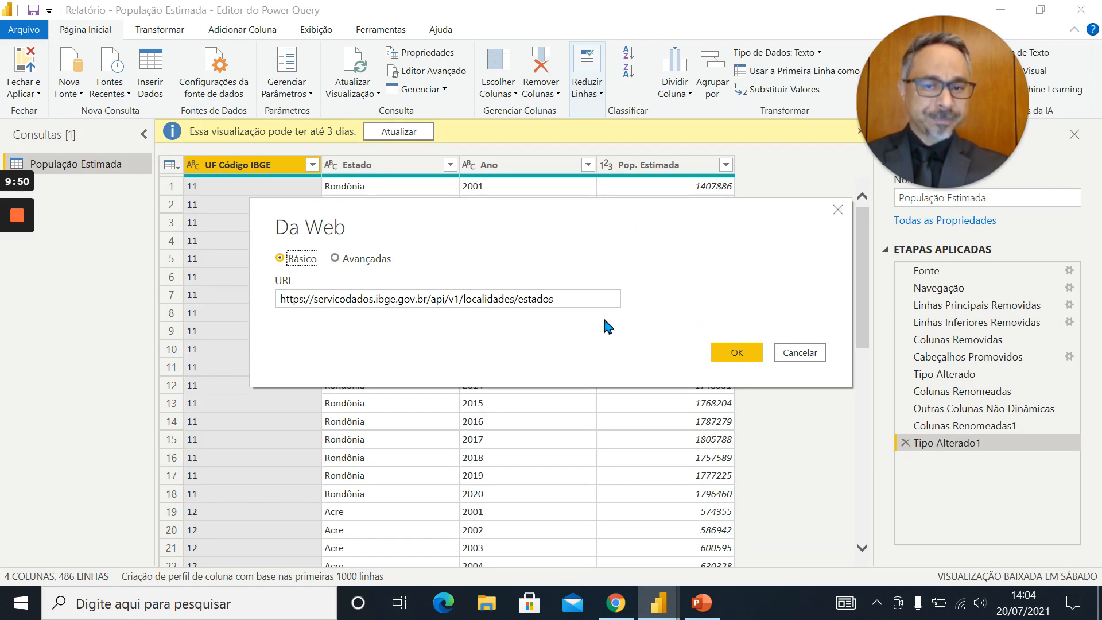
pyautogui.click(738, 354)
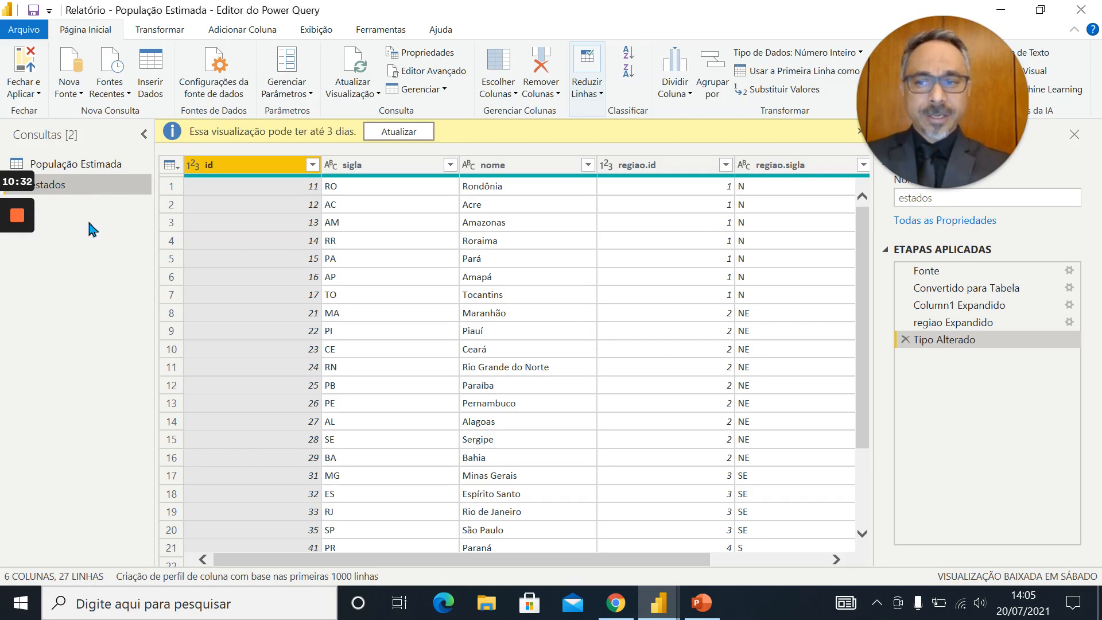
# Look over the columns of the imported estados query, from id through regiao.nome
pyautogui.doubleClick(378, 15)
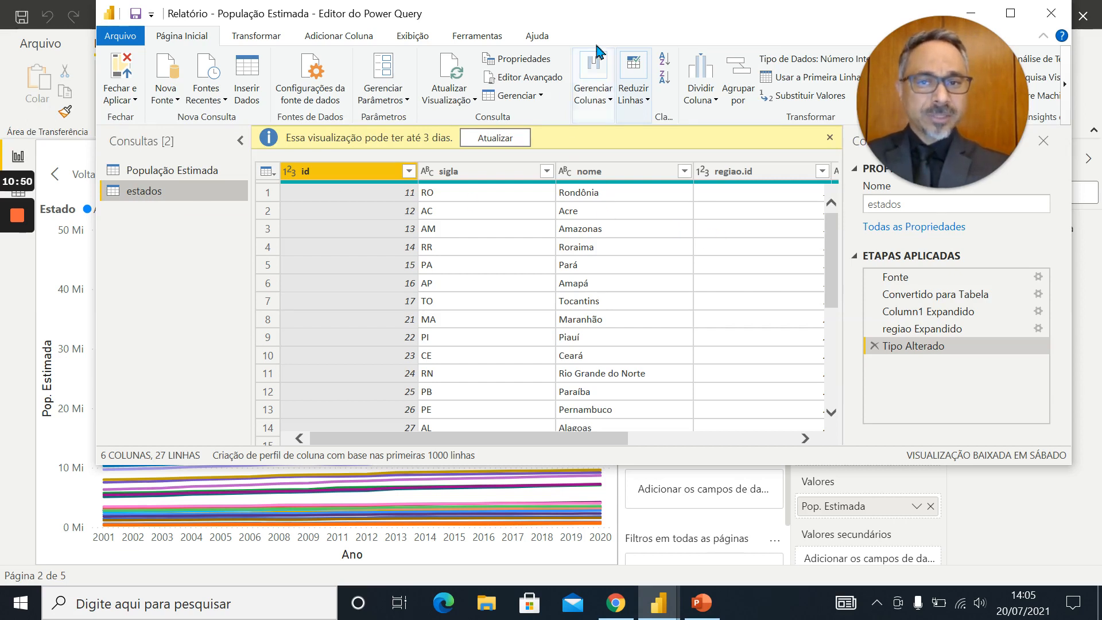
pyautogui.click(1010, 16)
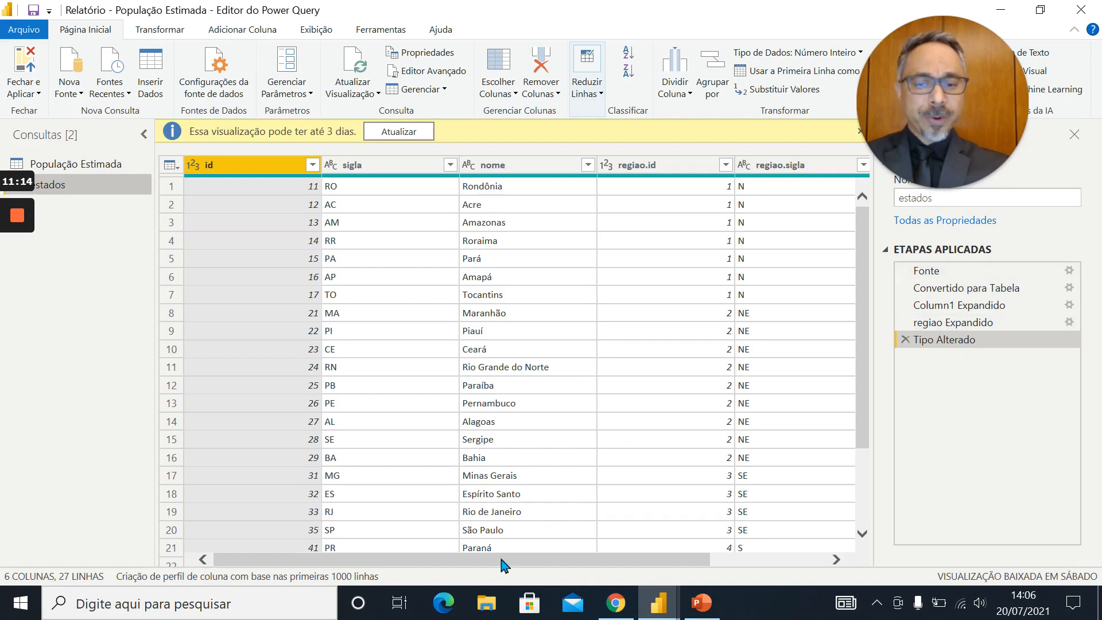
pyautogui.hscroll(3, 505, 562)
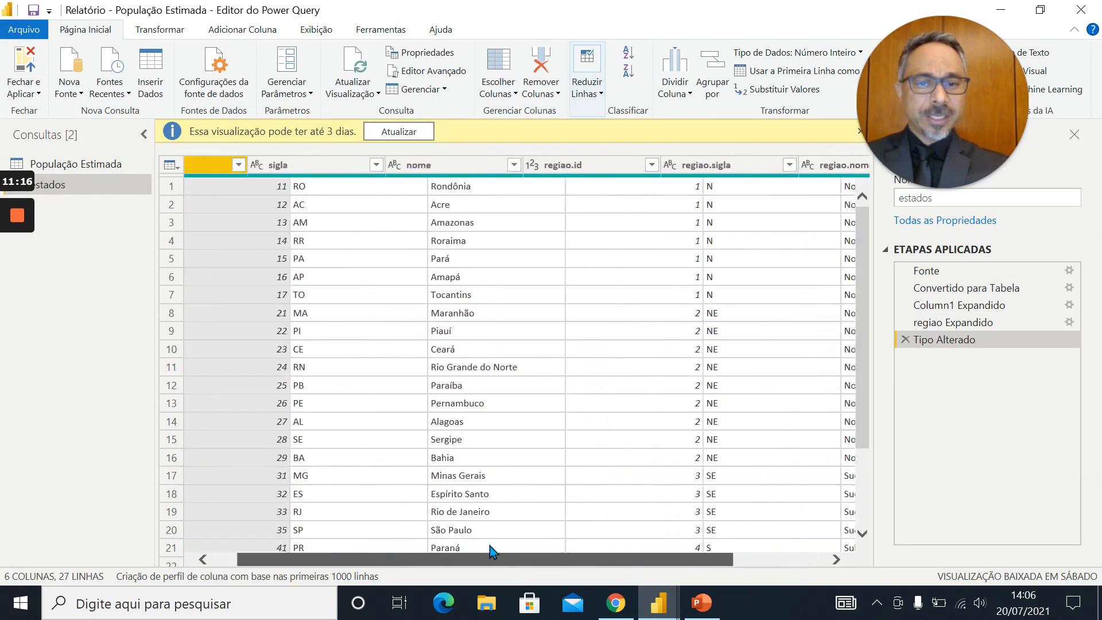
pyautogui.hscroll(-3, 490, 551)
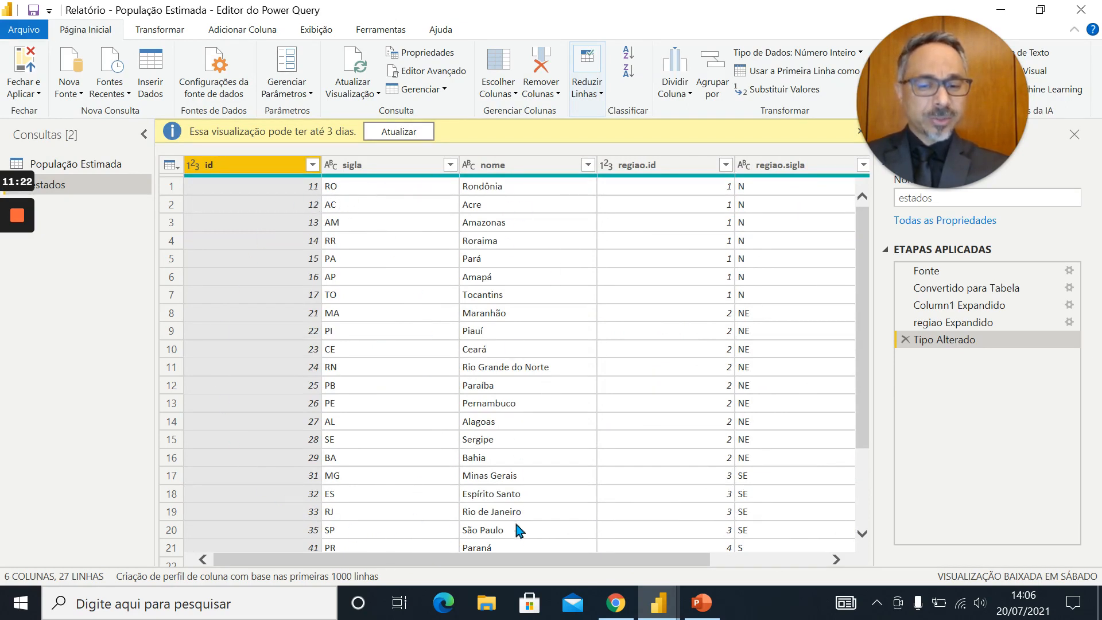
pyautogui.moveTo(492, 562); pyautogui.dragTo(664, 570)
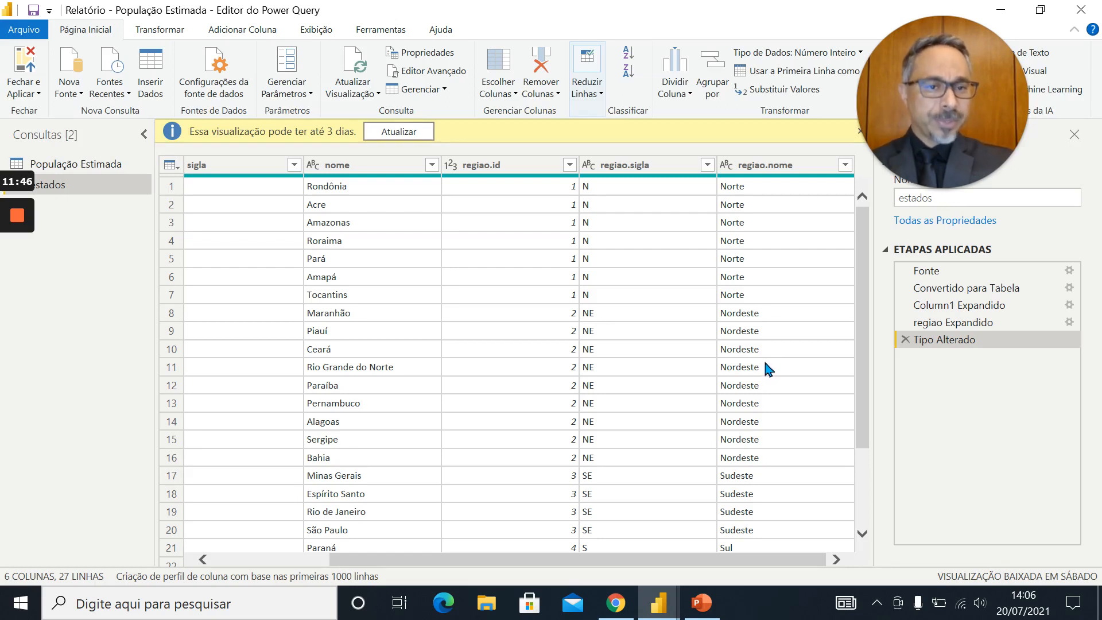
# Delete the estados query's applied steps Tipo Alterado, regiao Expandido, Column1 Expandido and Convertido para Tabela, keeping only Fonte
pyautogui.click(905, 339)
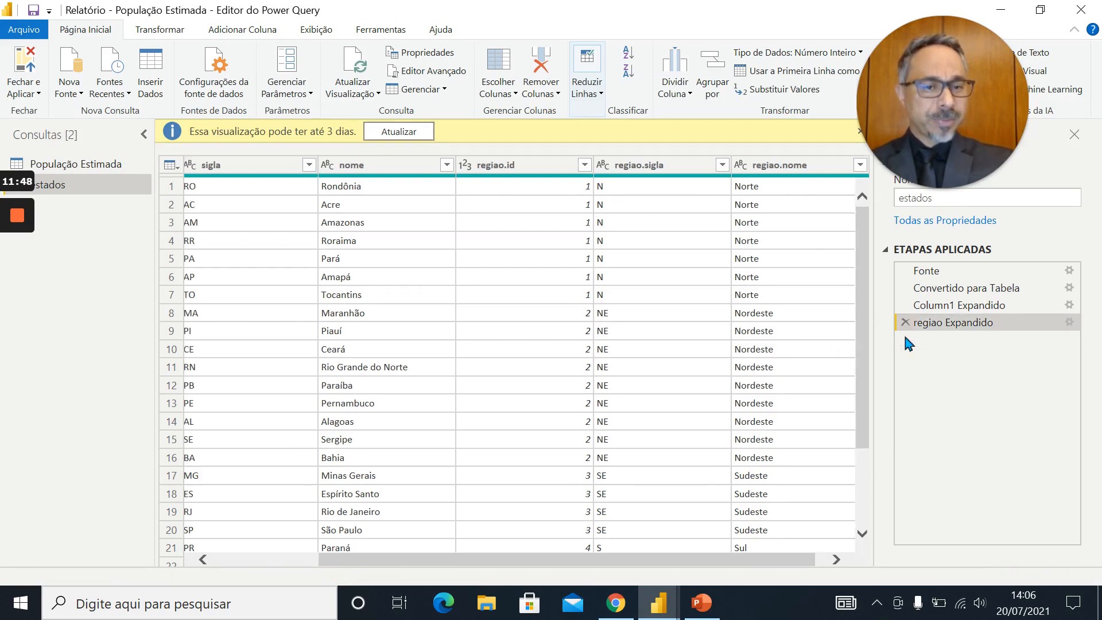
pyautogui.click(905, 323)
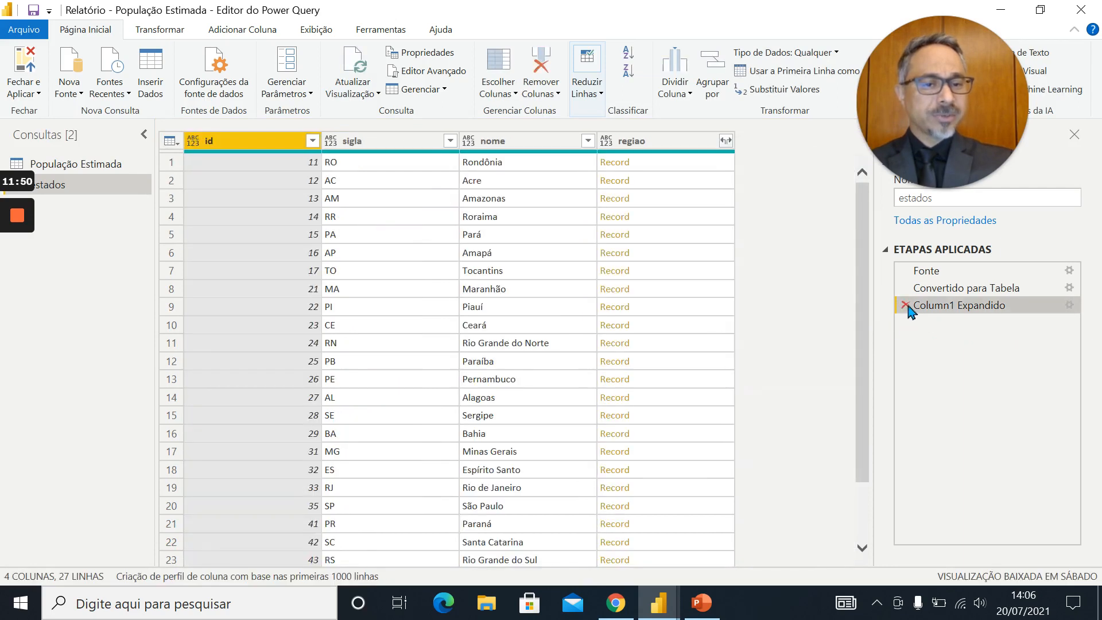
pyautogui.click(905, 305)
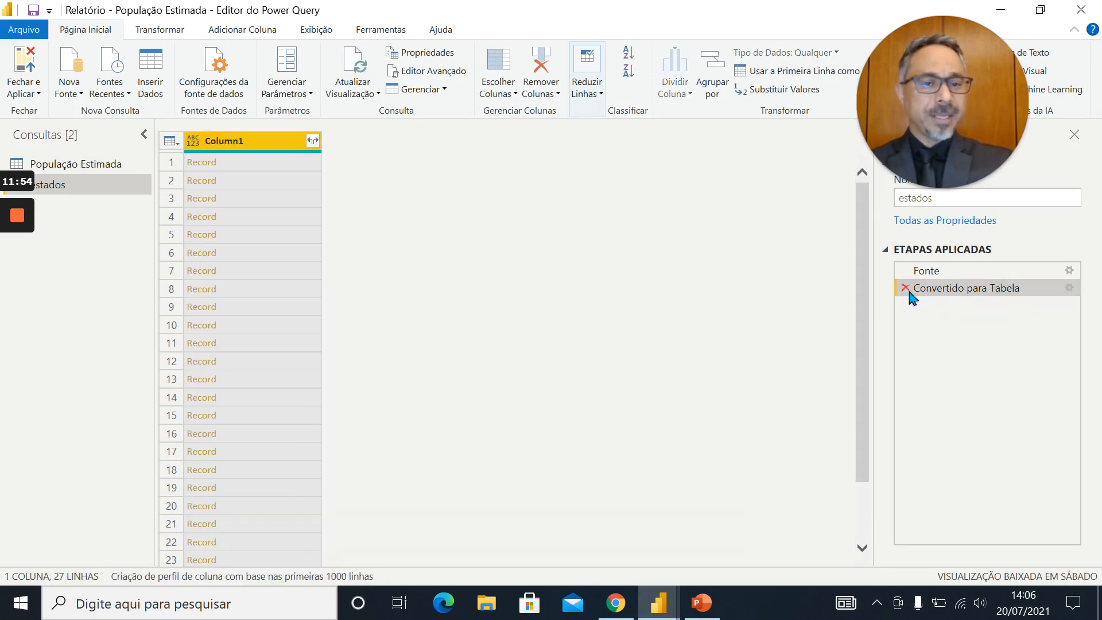
pyautogui.click(906, 288)
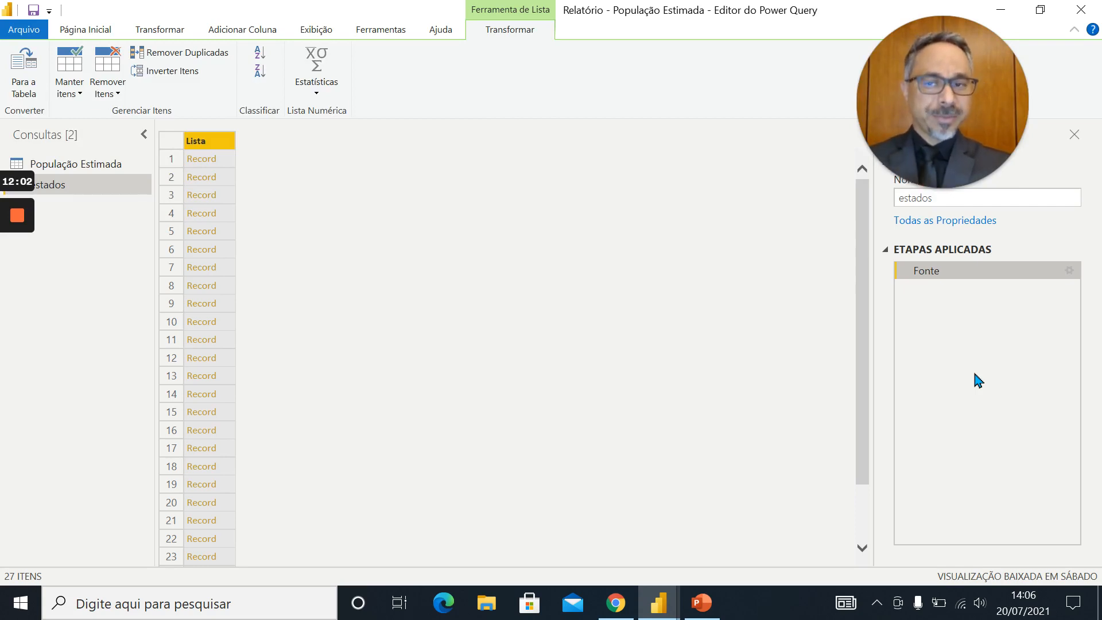
# Check the list brackets of the states' JSON in Chrome against the query, and return to the Power Query Editor
pyautogui.click(618, 602)
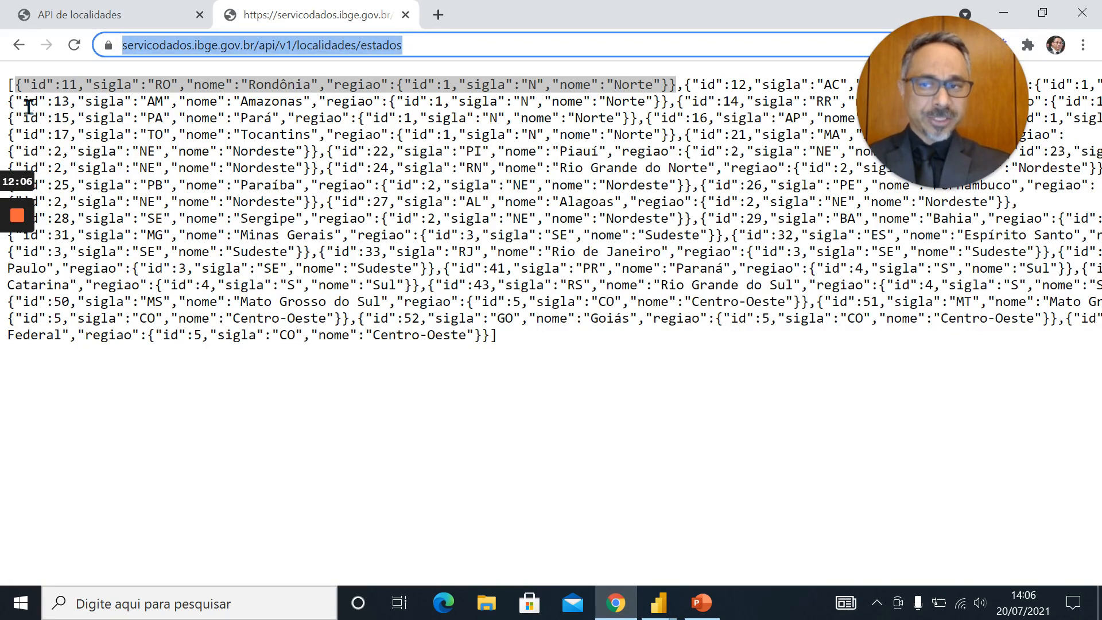
pyautogui.click(21, 94)
pyautogui.moveTo(12, 90); pyautogui.dragTo(4, 95)
pyautogui.click(525, 351)
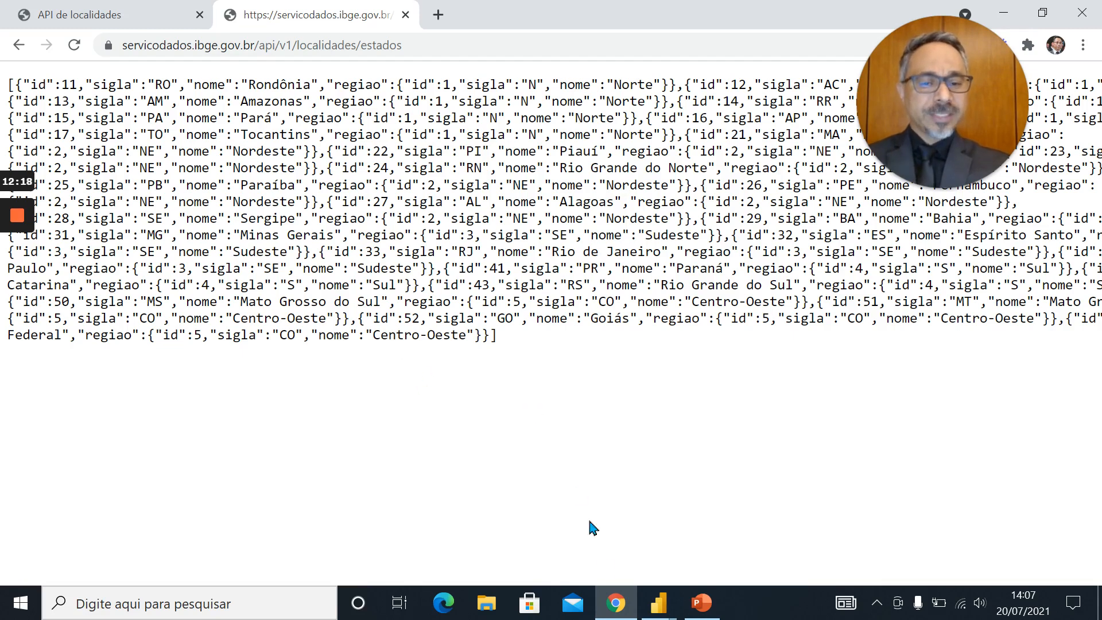
pyautogui.click(666, 610)
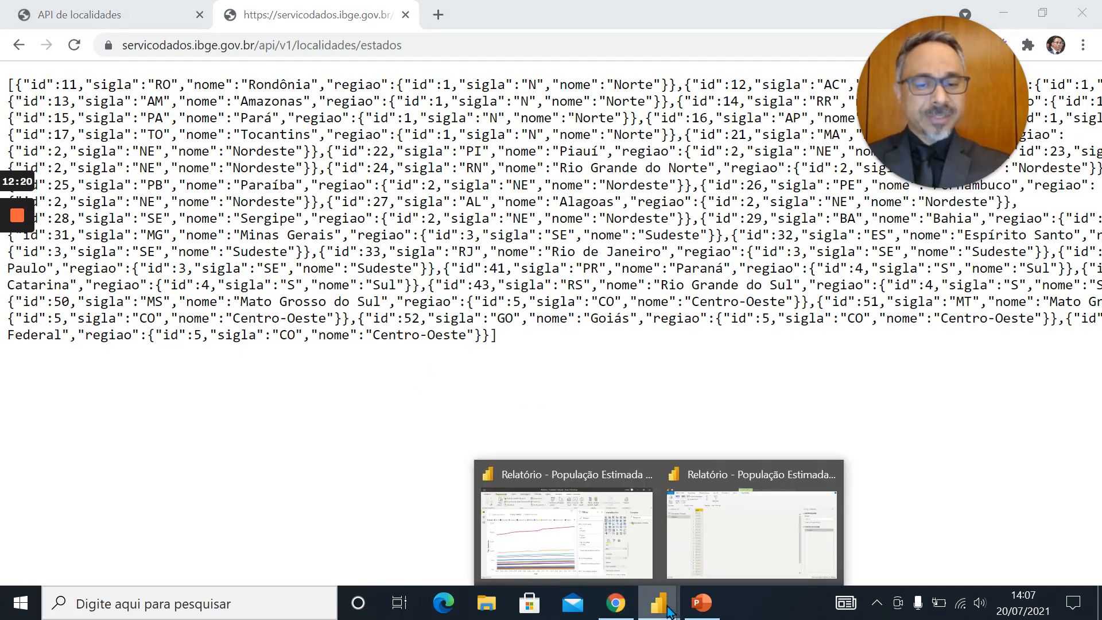
pyautogui.click(739, 545)
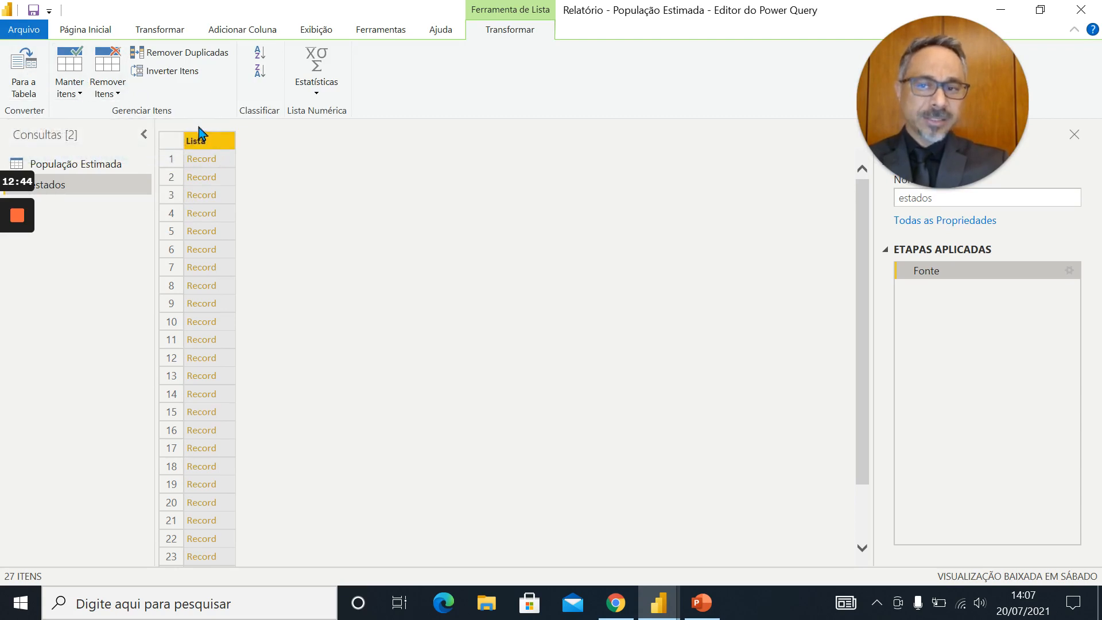
# Convert the list to a table with delimiter Nenhum and extra columns as Mostrar como erros, and check the state records in Chrome's JSON
pyautogui.click(27, 64)
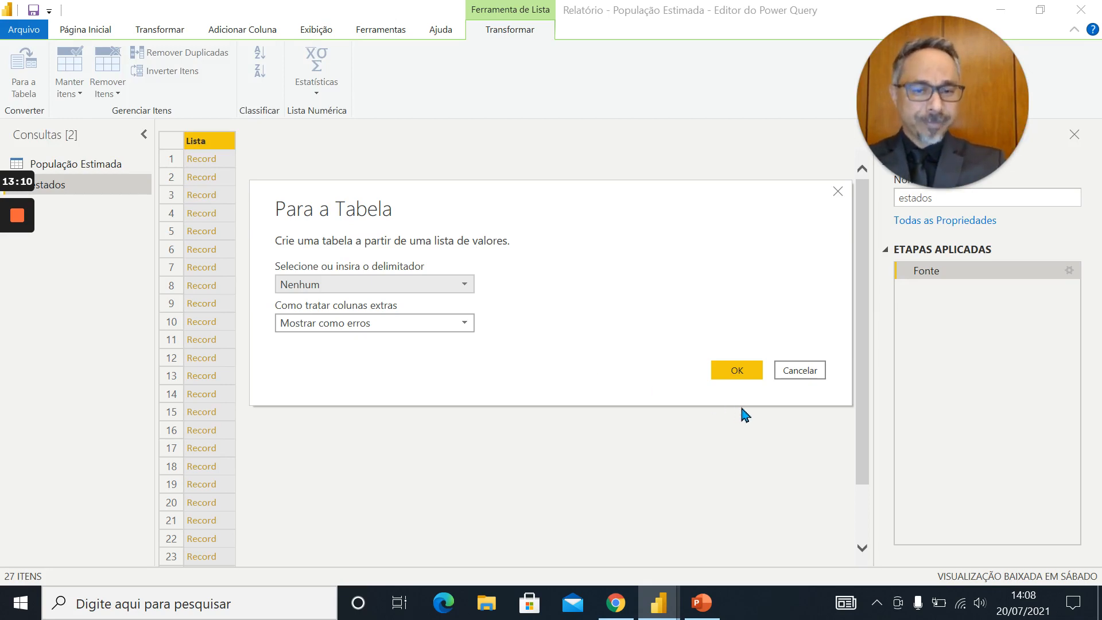
pyautogui.click(740, 373)
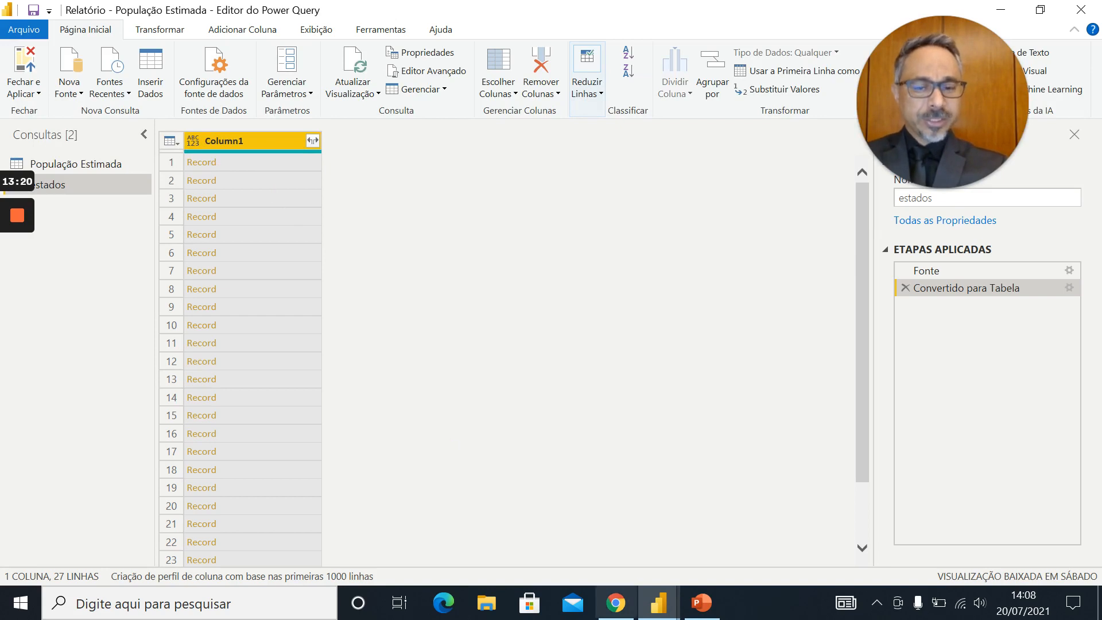
pyautogui.click(628, 612)
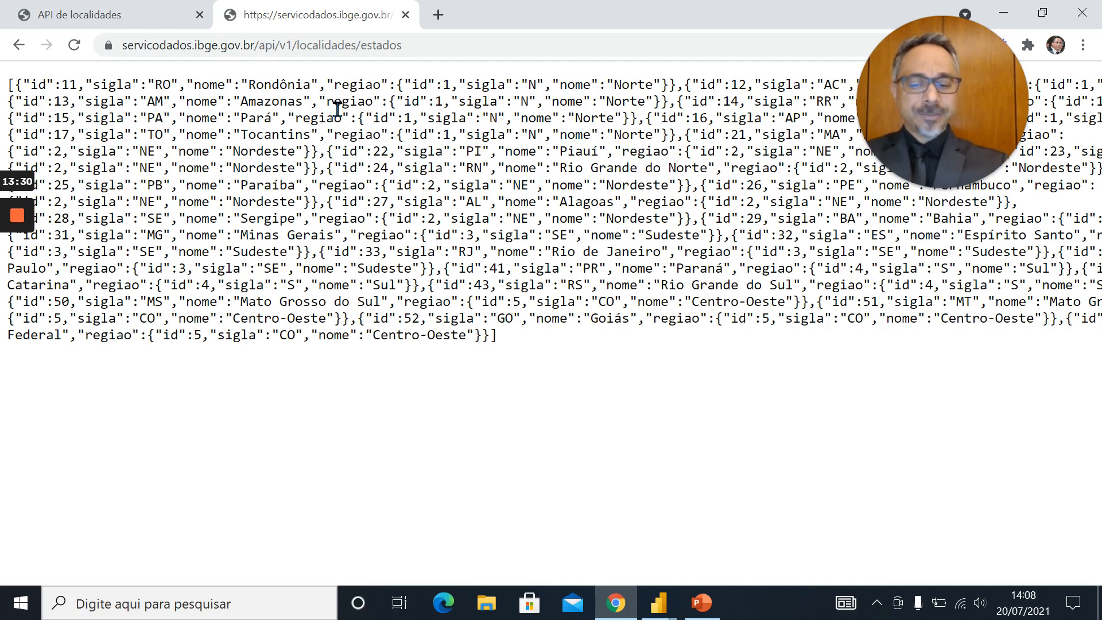
pyautogui.hotkey('alt', 'Tab')
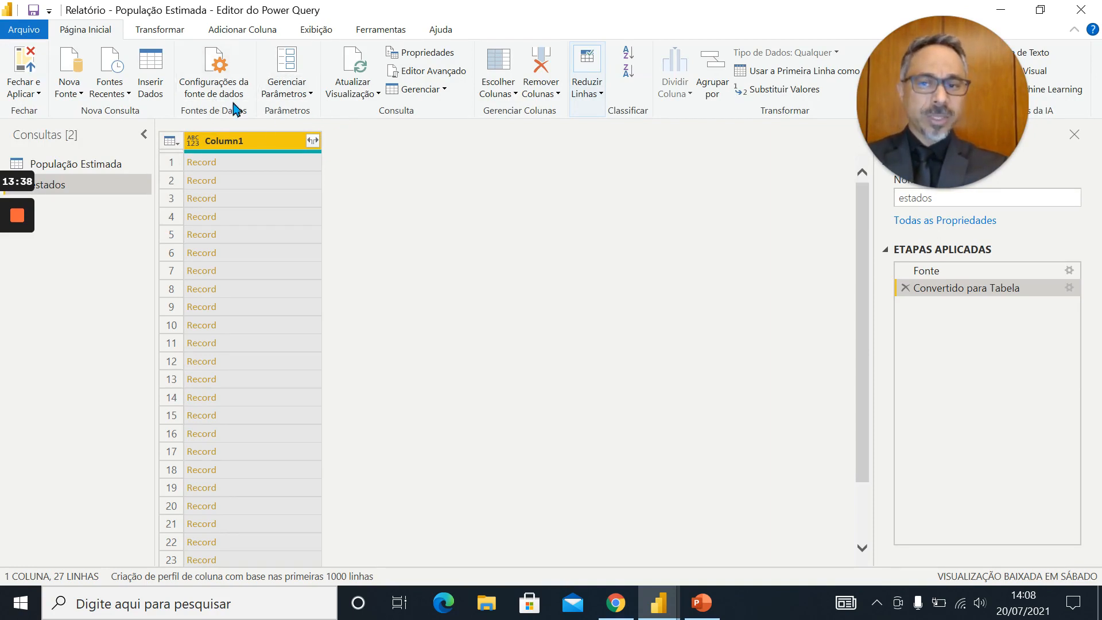
# Expand Column1 into id, sigla, nome and regiao without the original column name prefix, comparing the fields with the JSON in Chrome
pyautogui.click(313, 141)
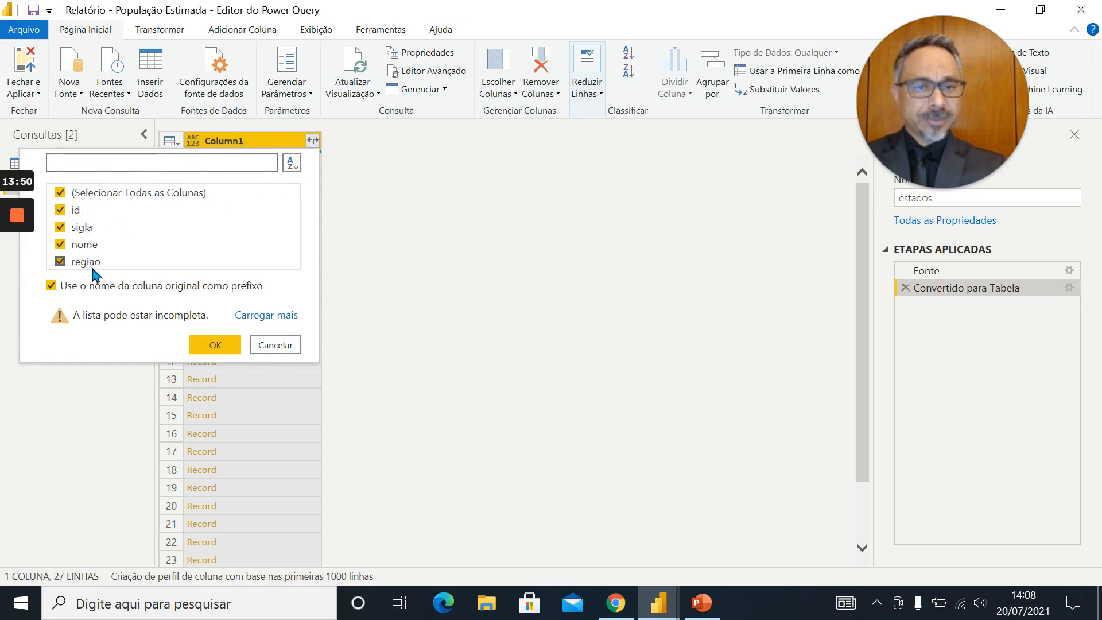
pyautogui.hotkey('alt', 'Tab')
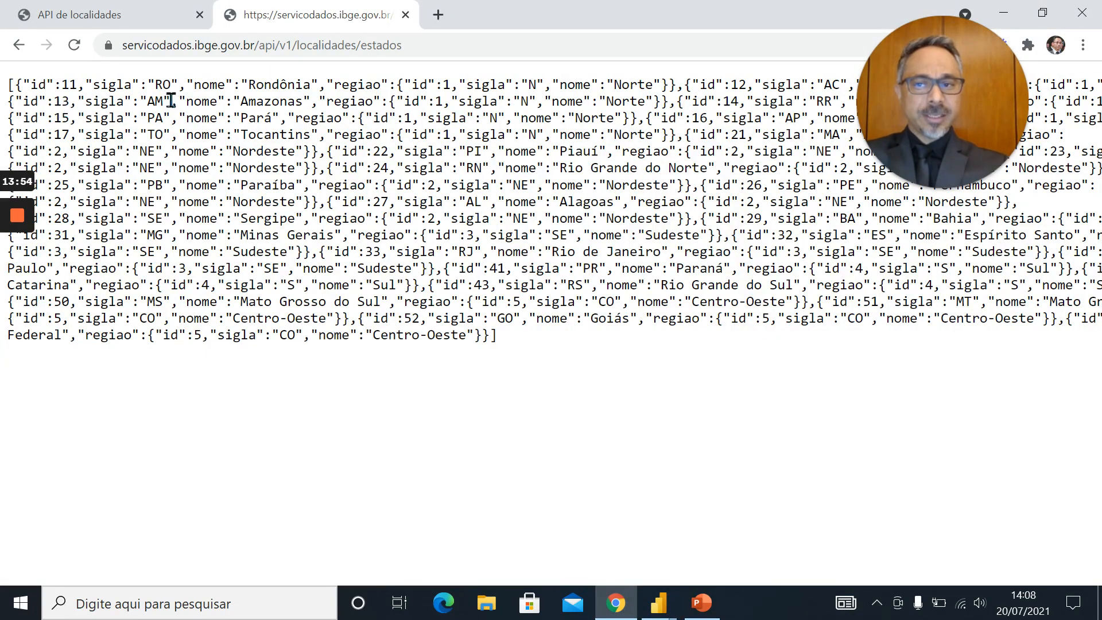
pyautogui.hotkey('alt', 'Tab')
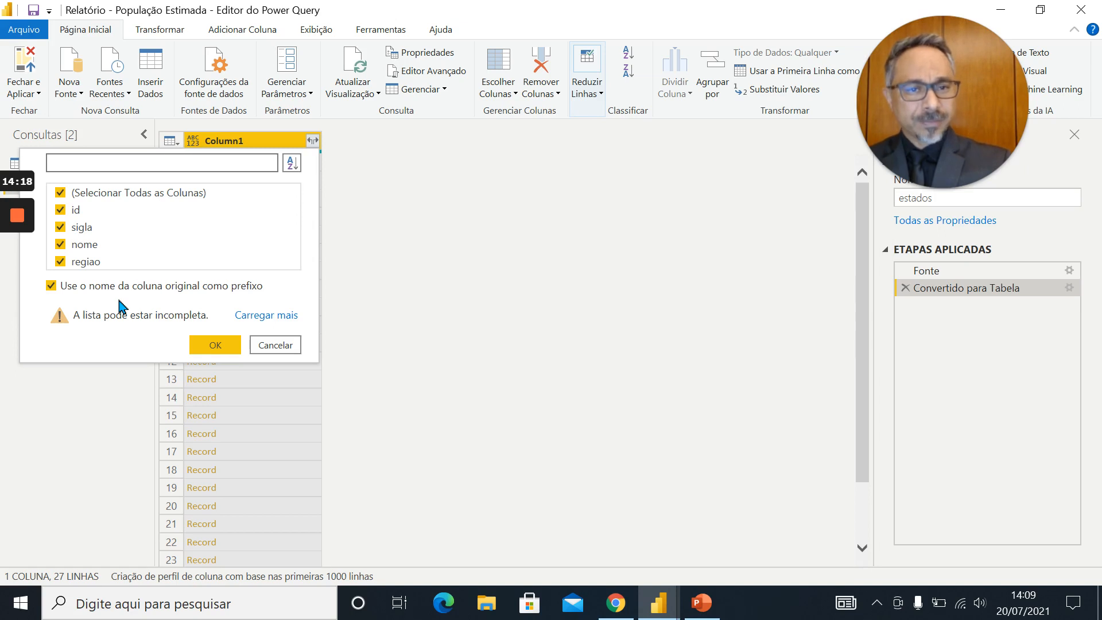
pyautogui.click(51, 286)
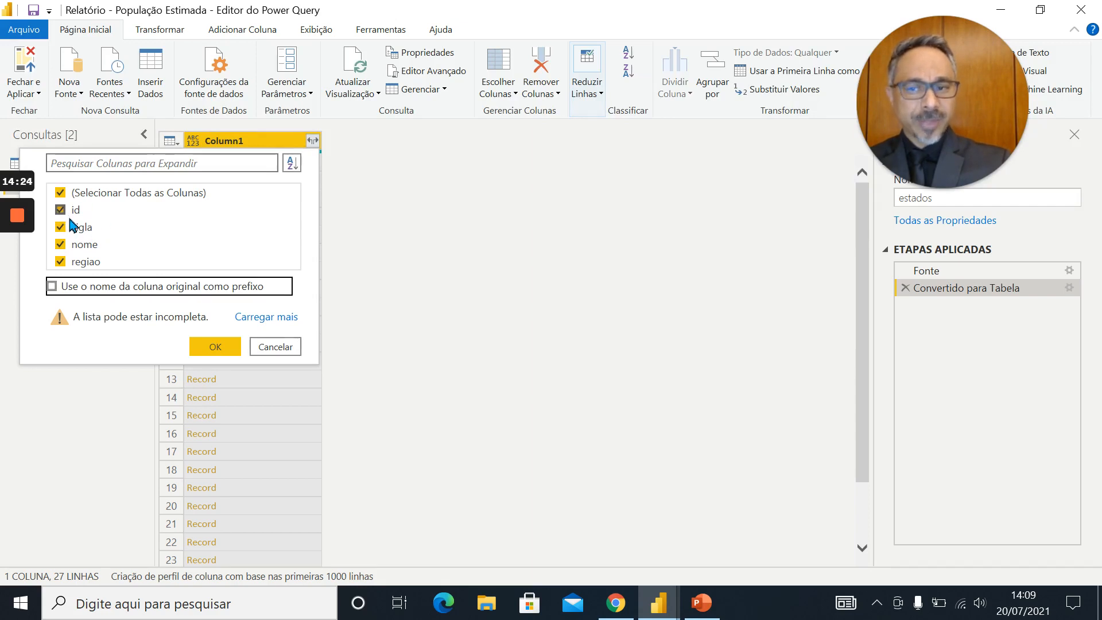
pyautogui.click(214, 347)
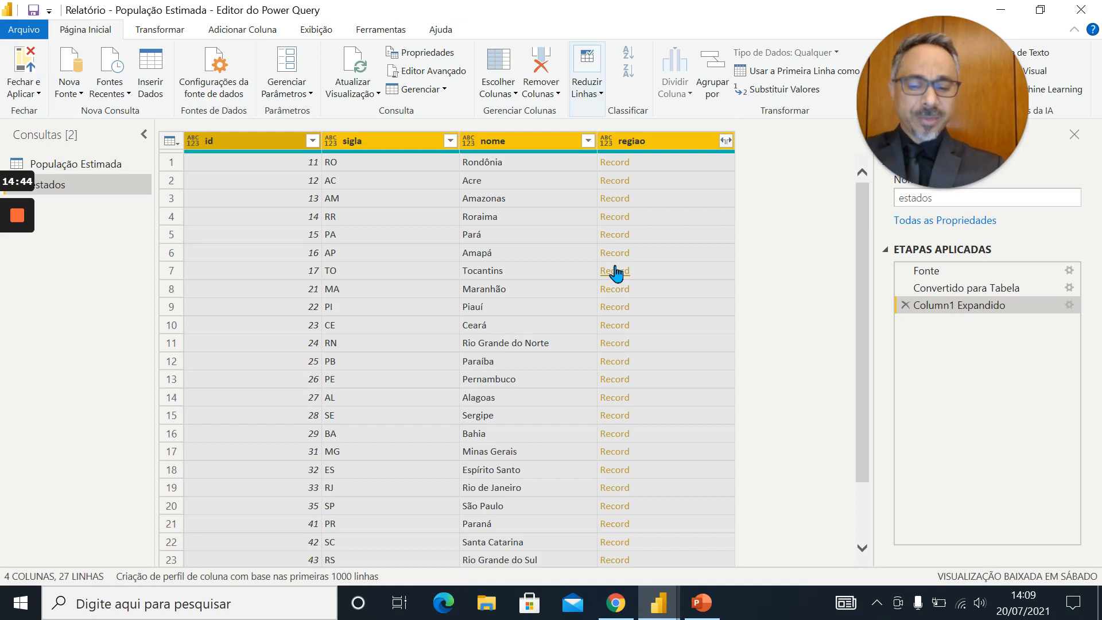
# Check the nested regiao record in Chrome's JSON, and expand the regiao column into id, sigla and nome with the original column name as prefix
pyautogui.hotkey('alt', 'Tab')
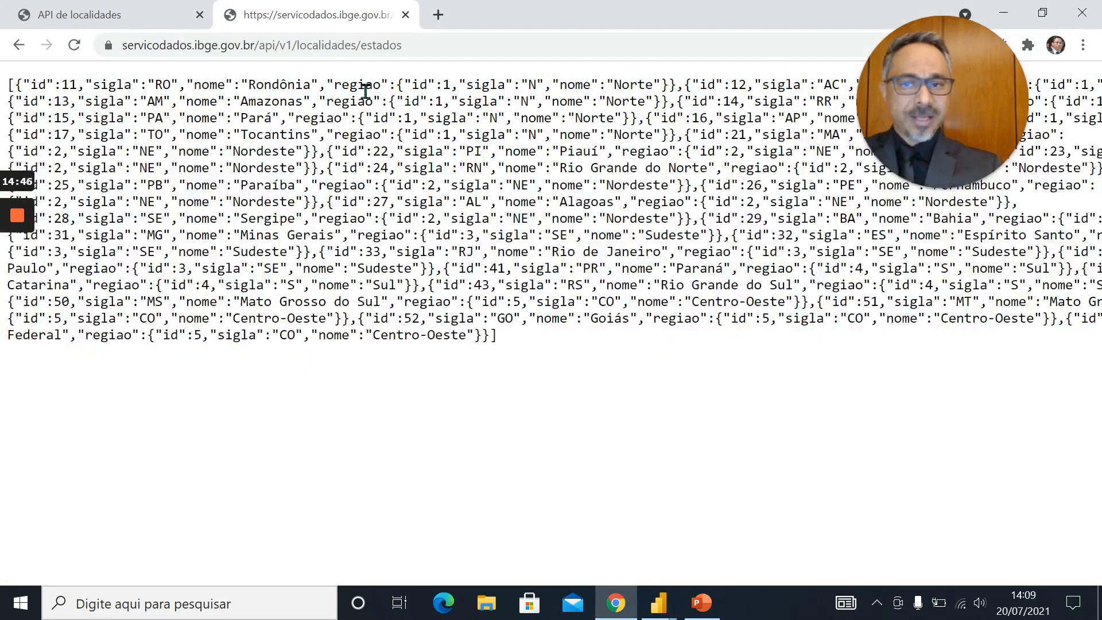
pyautogui.moveTo(336, 87); pyautogui.dragTo(668, 86)
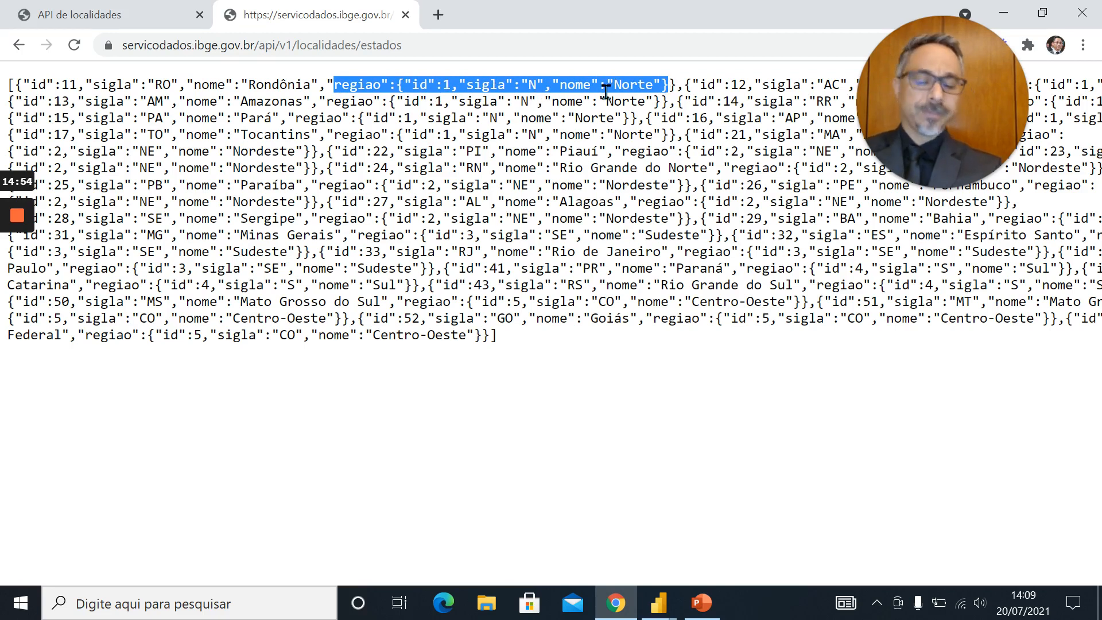
pyautogui.hotkey('alt', 'Tab')
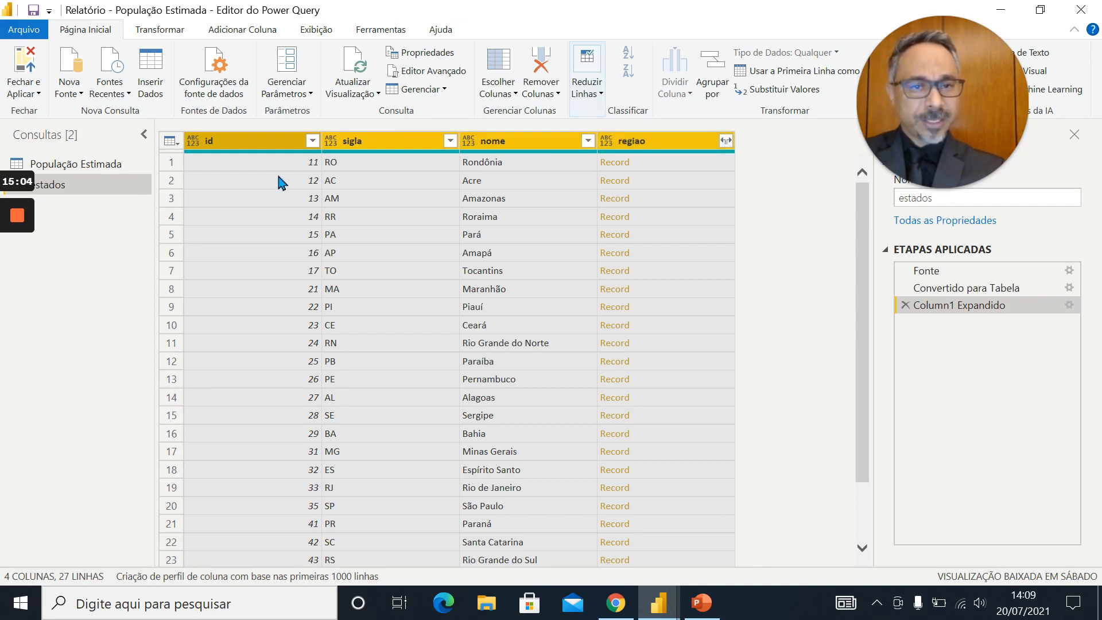
pyautogui.click(726, 141)
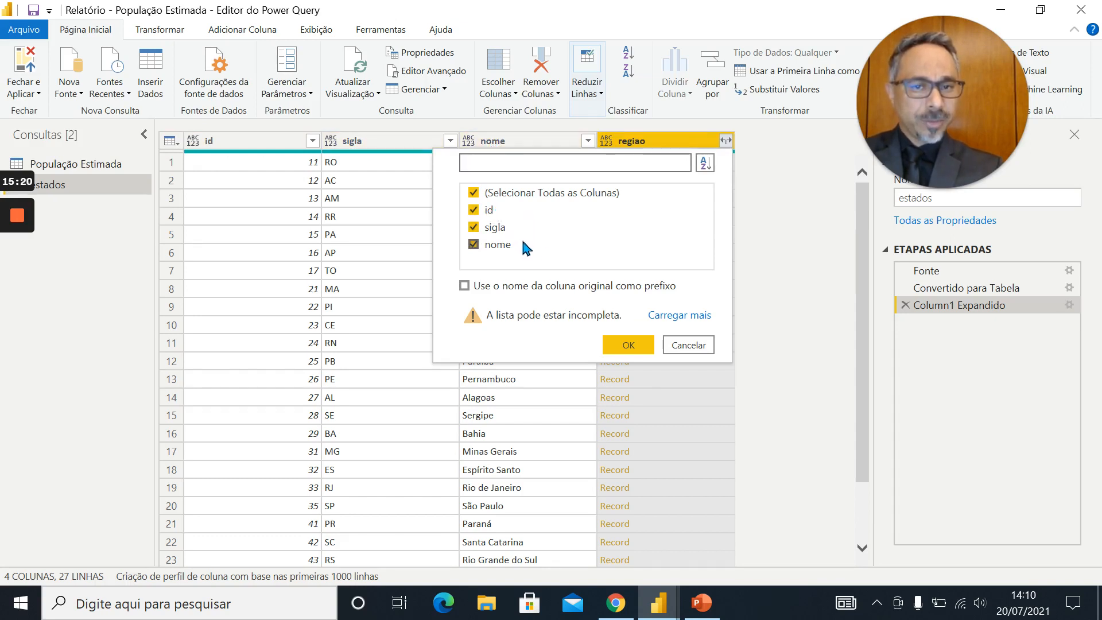
pyautogui.click(464, 286)
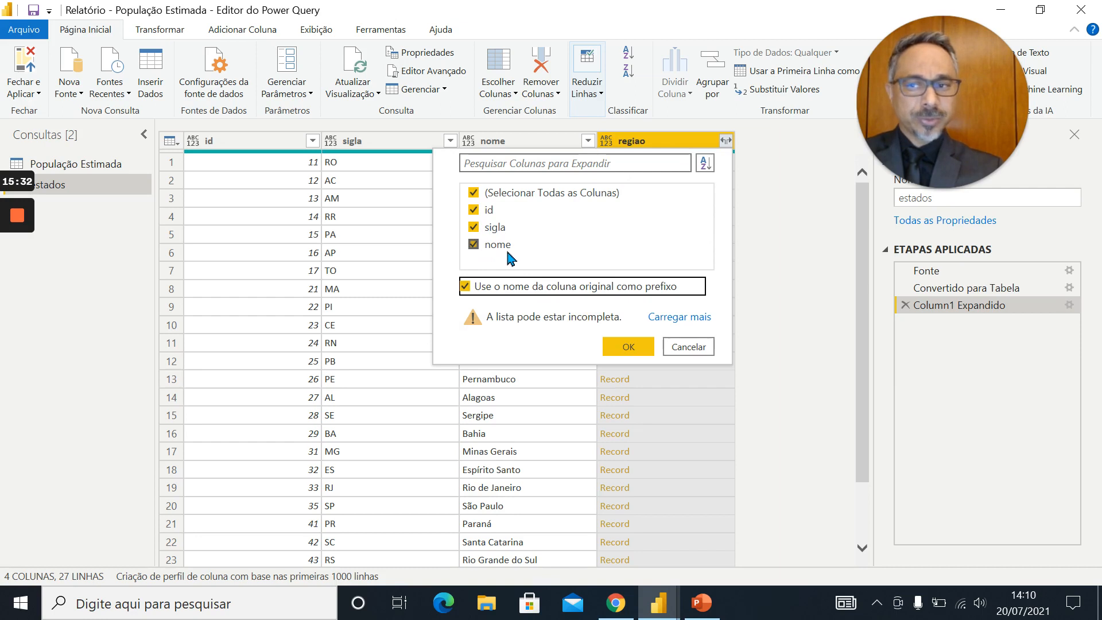
pyautogui.click(644, 352)
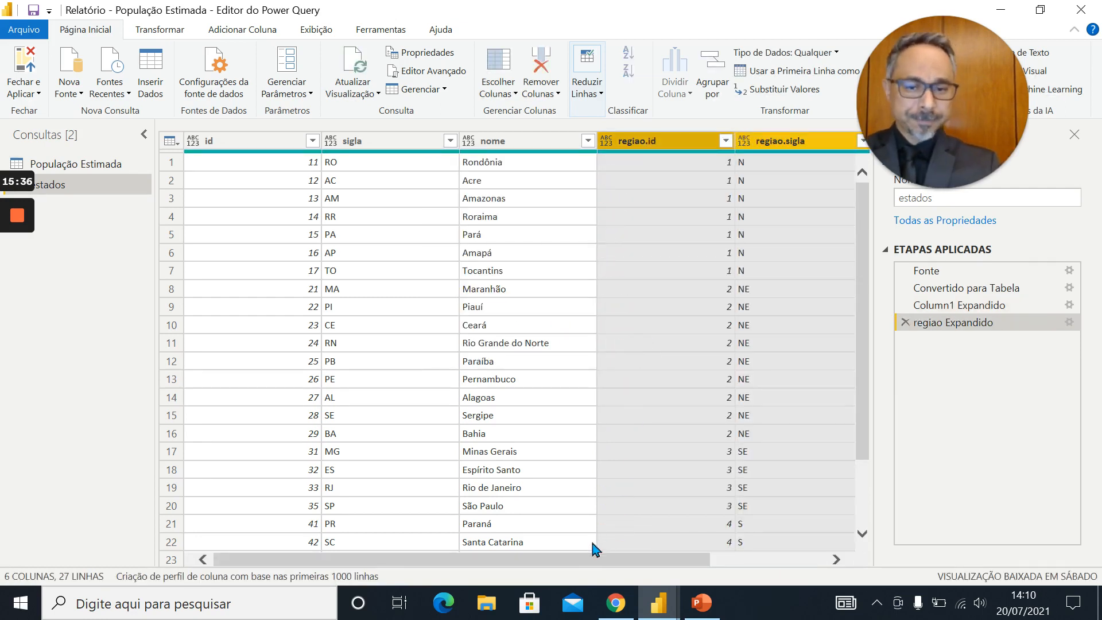
# Duplicate the estados query and compare the original with its copy
pyautogui.moveTo(585, 561); pyautogui.dragTo(510, 536)
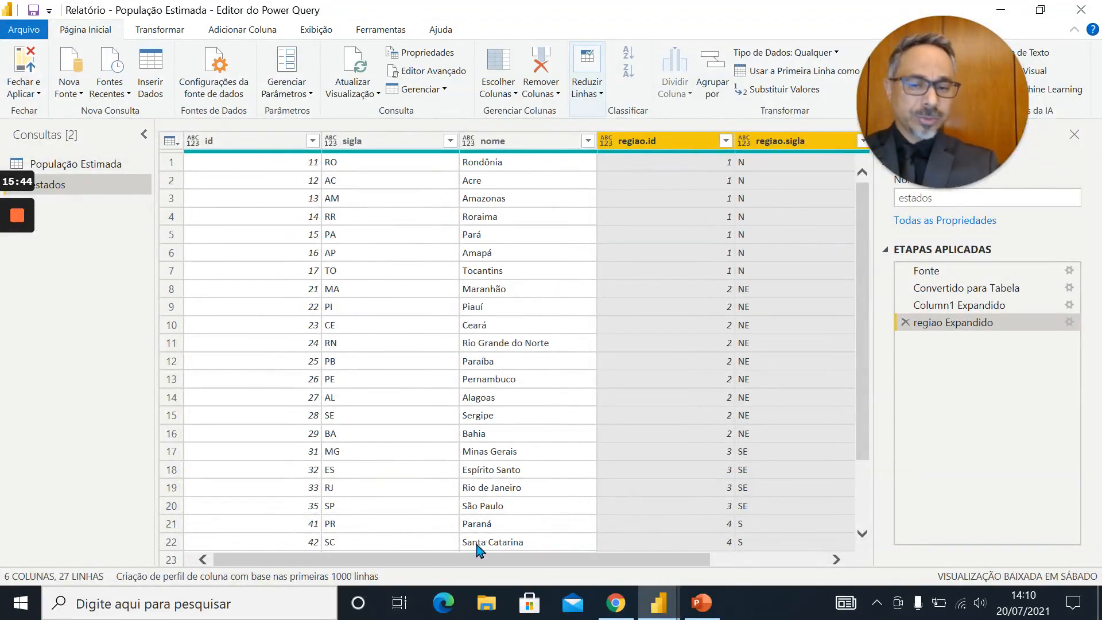
pyautogui.moveTo(478, 559); pyautogui.dragTo(421, 548)
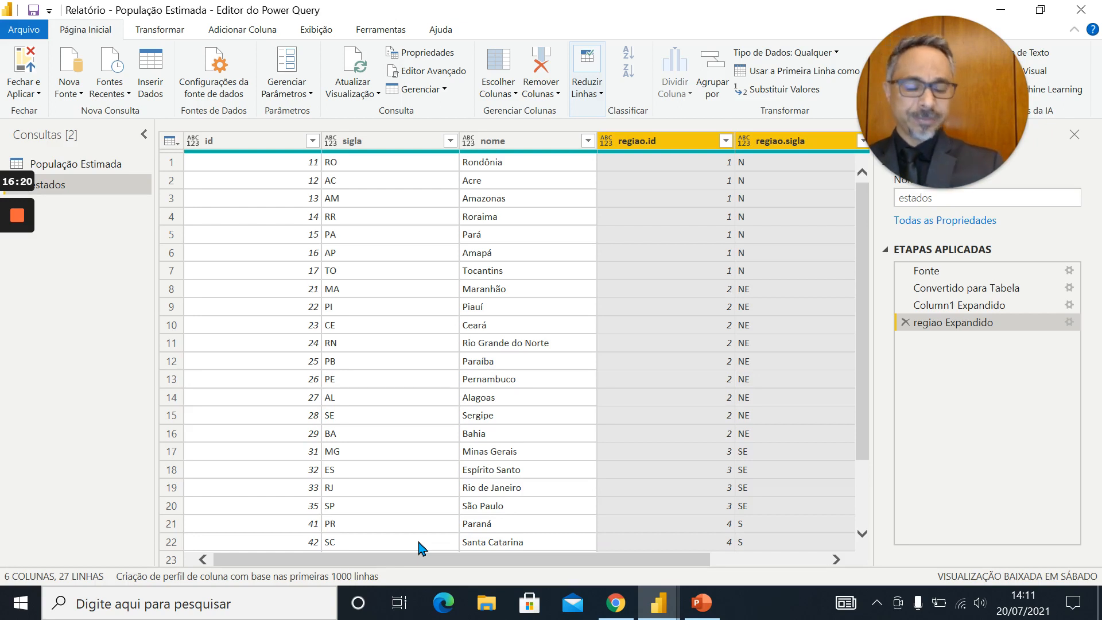
pyautogui.moveTo(609, 559); pyautogui.dragTo(704, 568)
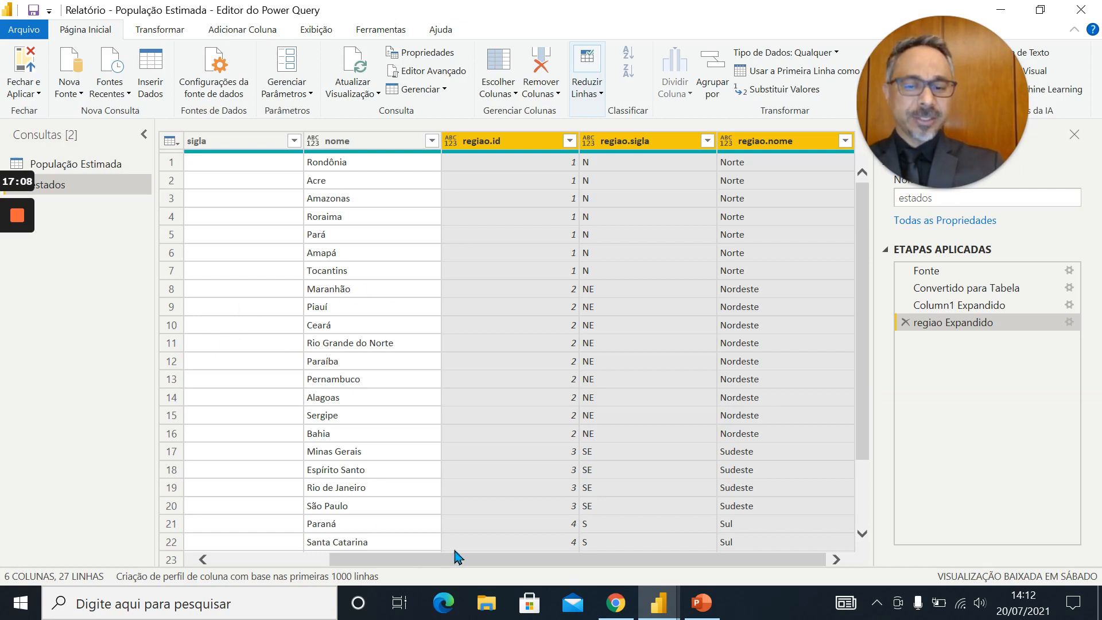
pyautogui.moveTo(456, 565)
pyautogui.mouseDown()
pyautogui.moveTo(245, 553)
pyautogui.moveTo(578, 570)
pyautogui.moveTo(461, 568)
pyautogui.mouseUp()
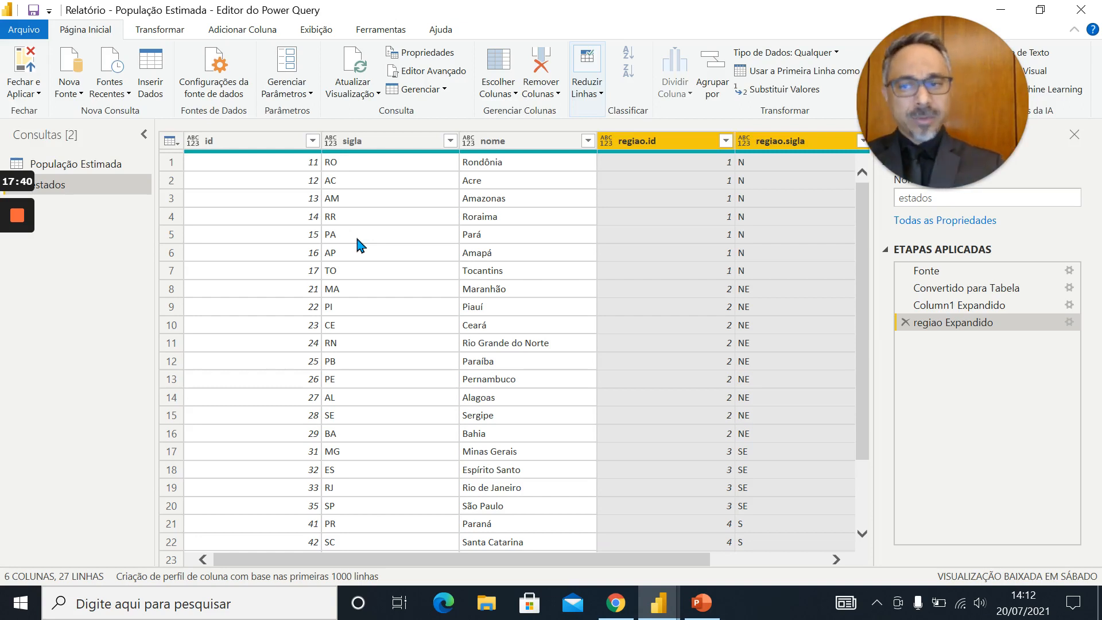
pyautogui.rightClick(71, 185)
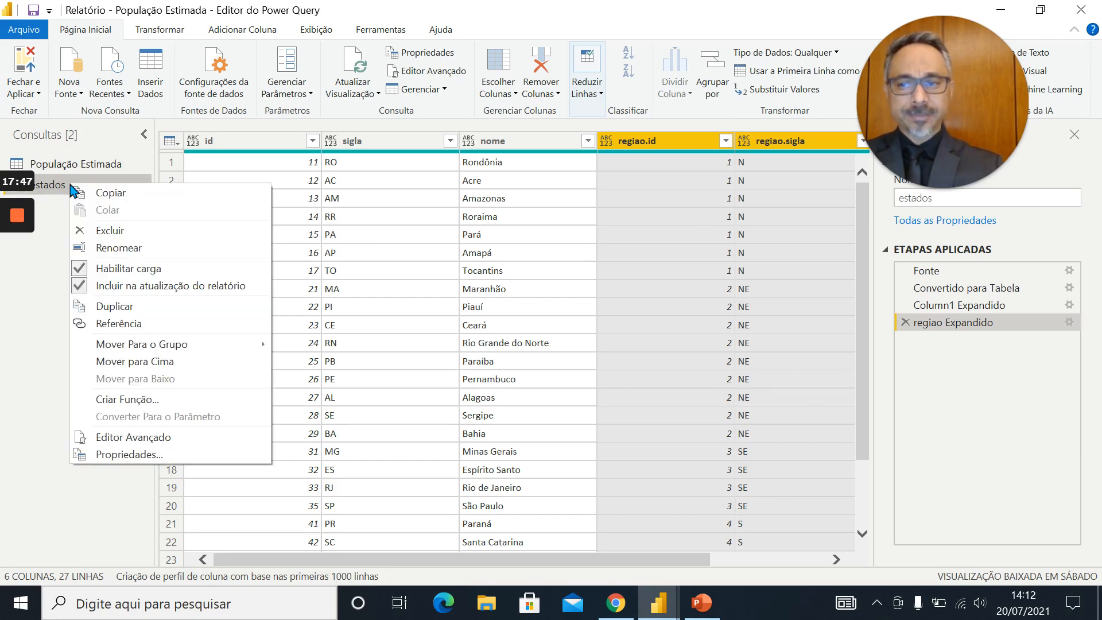
pyautogui.click(119, 306)
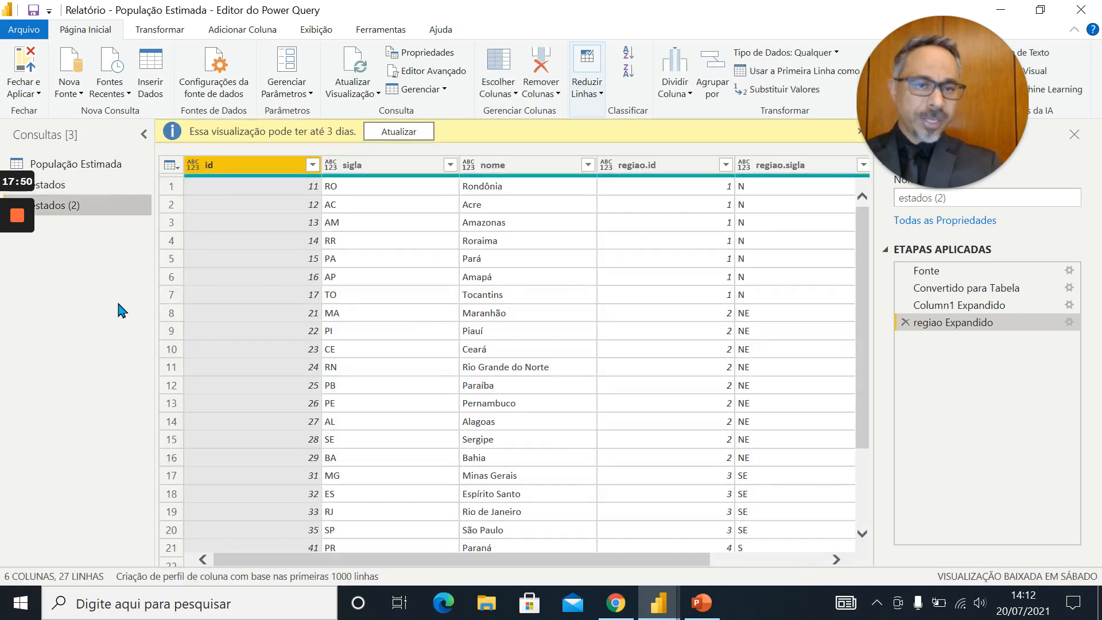
pyautogui.click(91, 186)
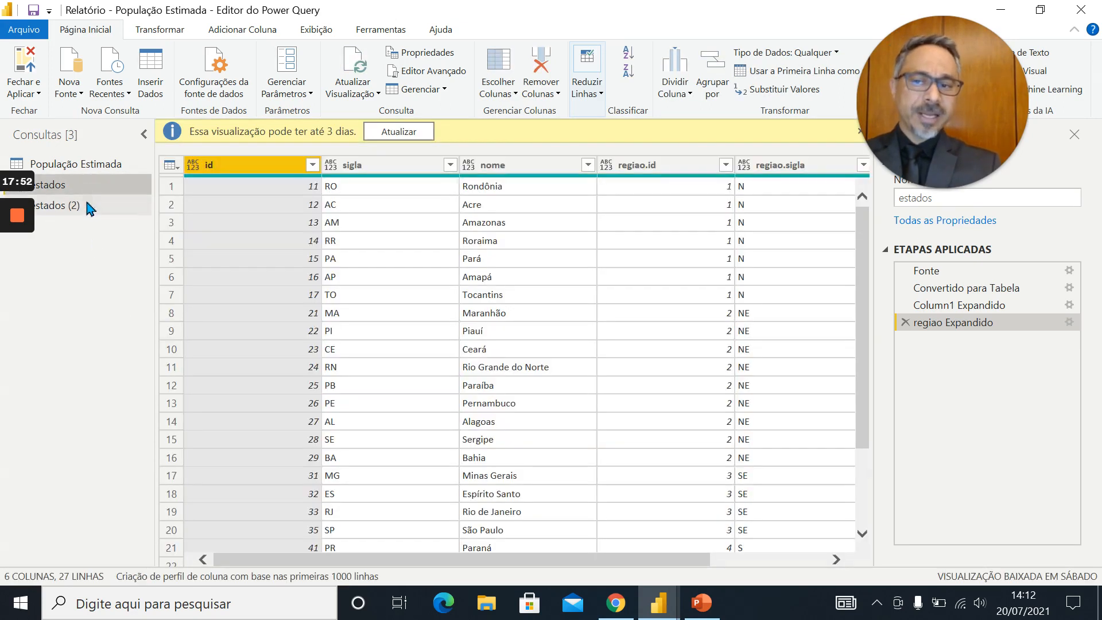
pyautogui.click(90, 207)
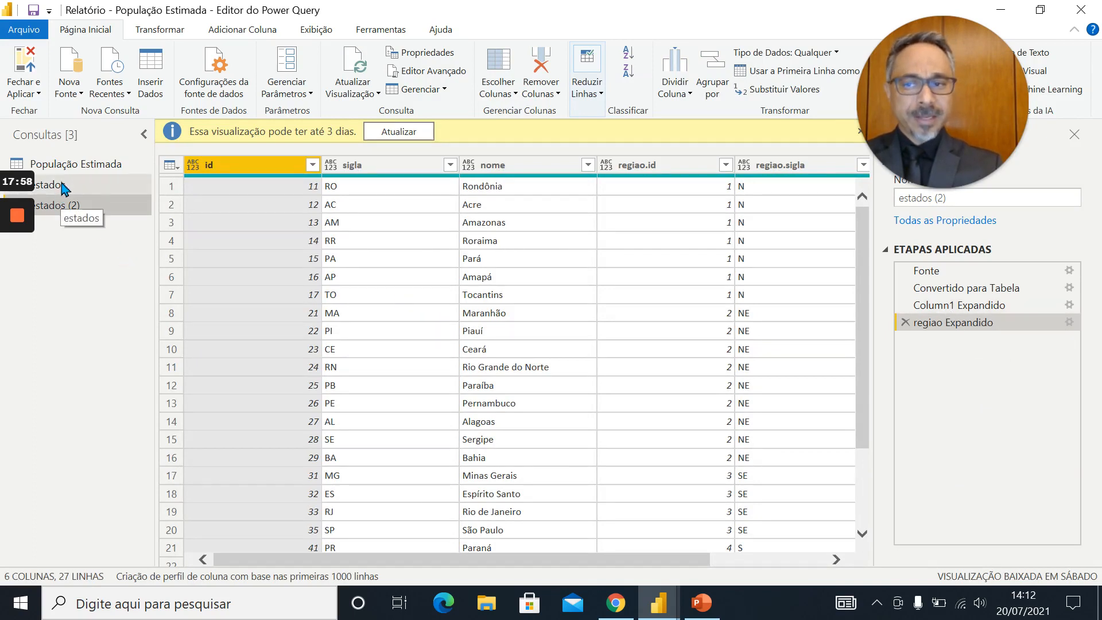
# Restore the Power Query Editor to a smaller window and rename the original estados query to Regiões
pyautogui.moveTo(488, 10); pyautogui.dragTo(577, 34)
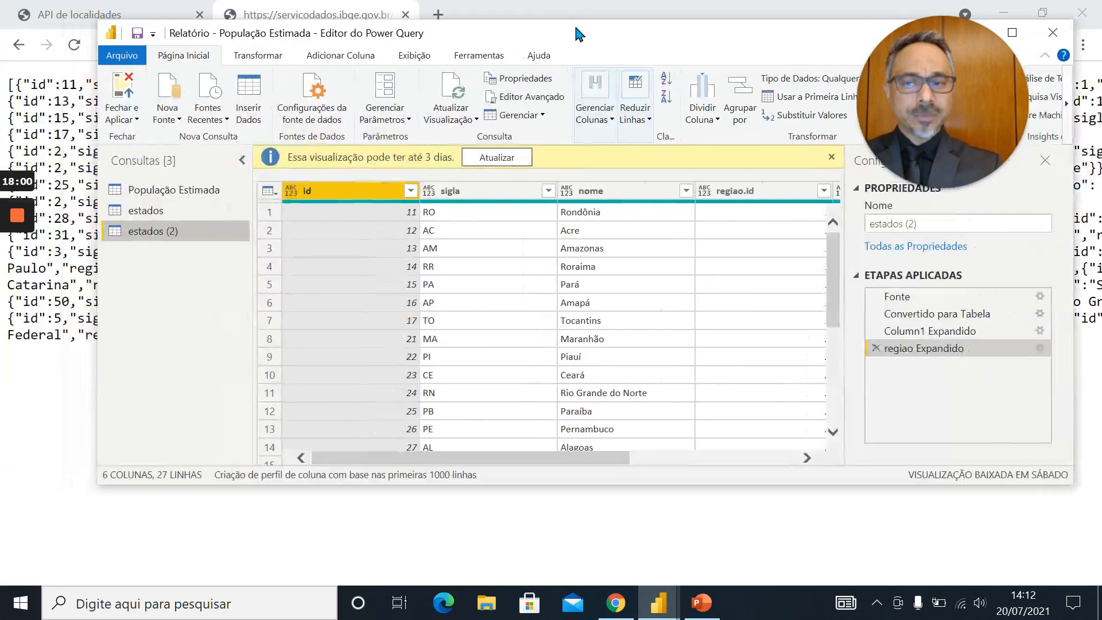
pyautogui.click(160, 212)
pyautogui.doubleClick(162, 212)
pyautogui.write('Regiões')
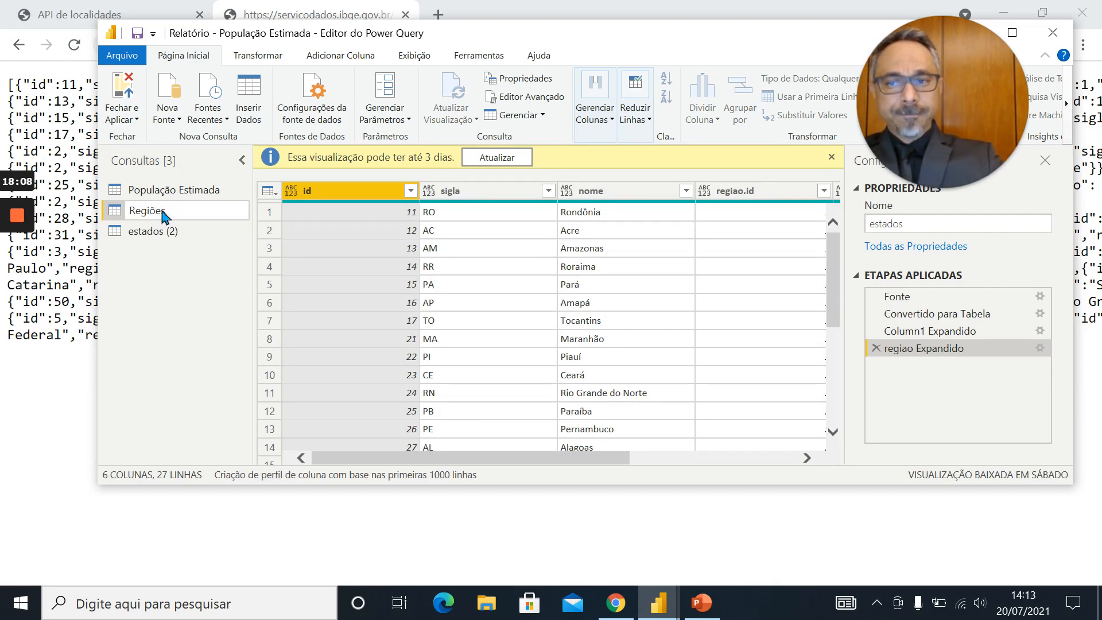
pyautogui.press('Return')
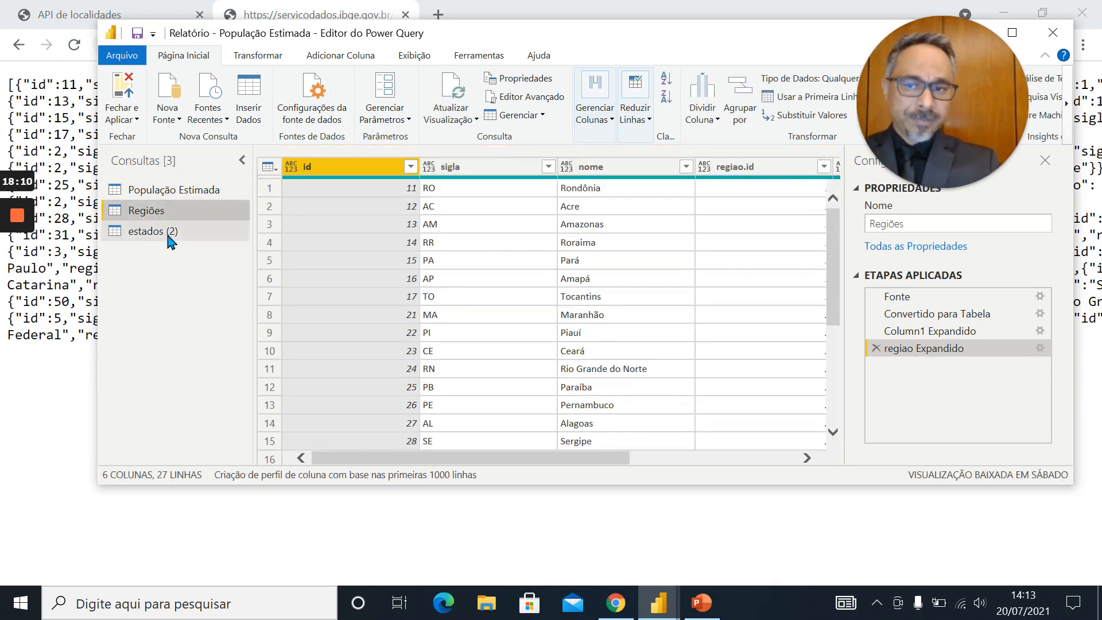
# Rename the duplicated query estados (2) to Estados and maximize the editor window
pyautogui.doubleClick(173, 232)
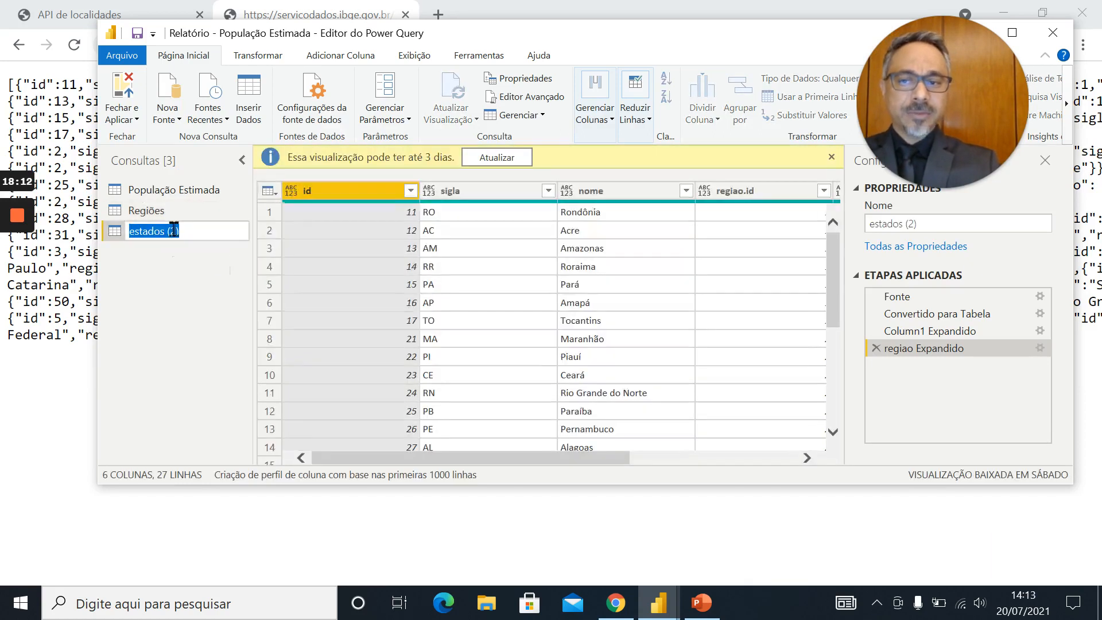
pyautogui.write('Estados')
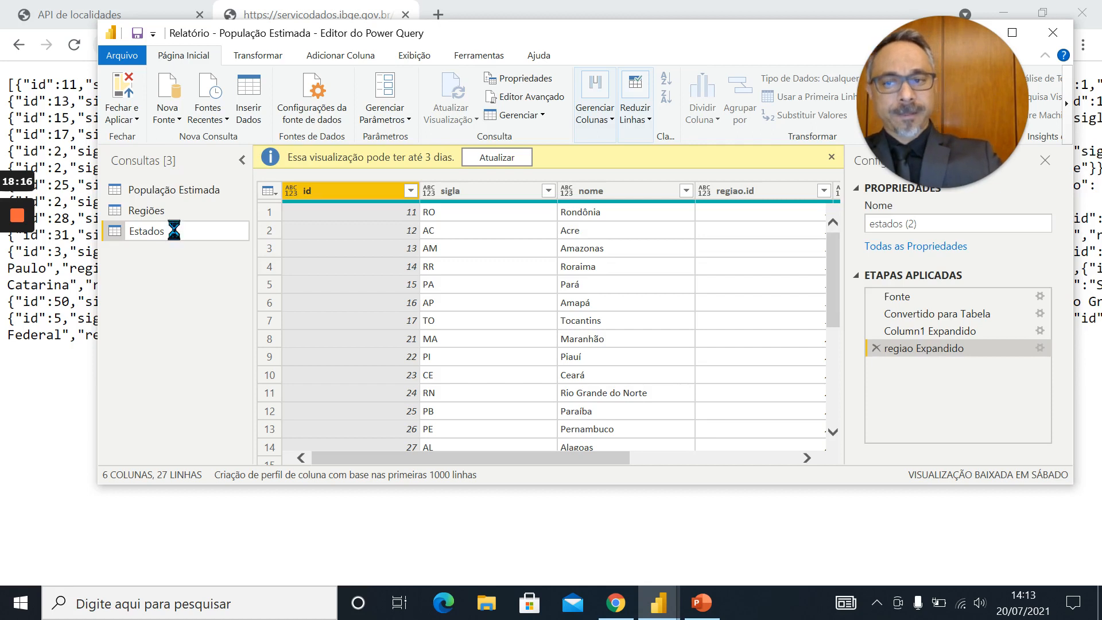
pyautogui.press('Return')
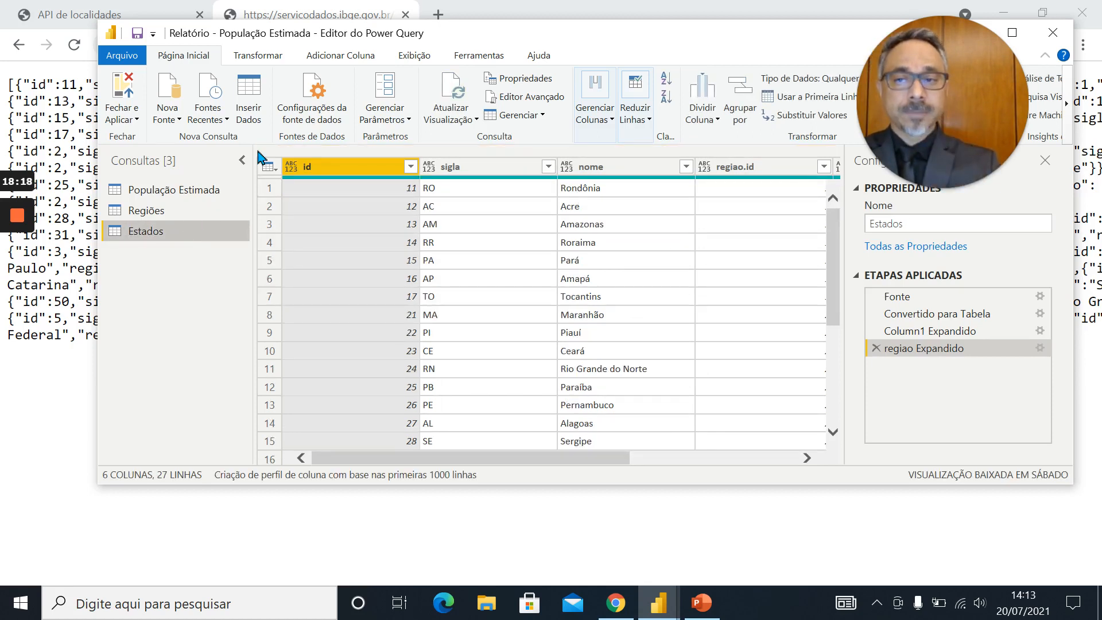
pyautogui.doubleClick(539, 36)
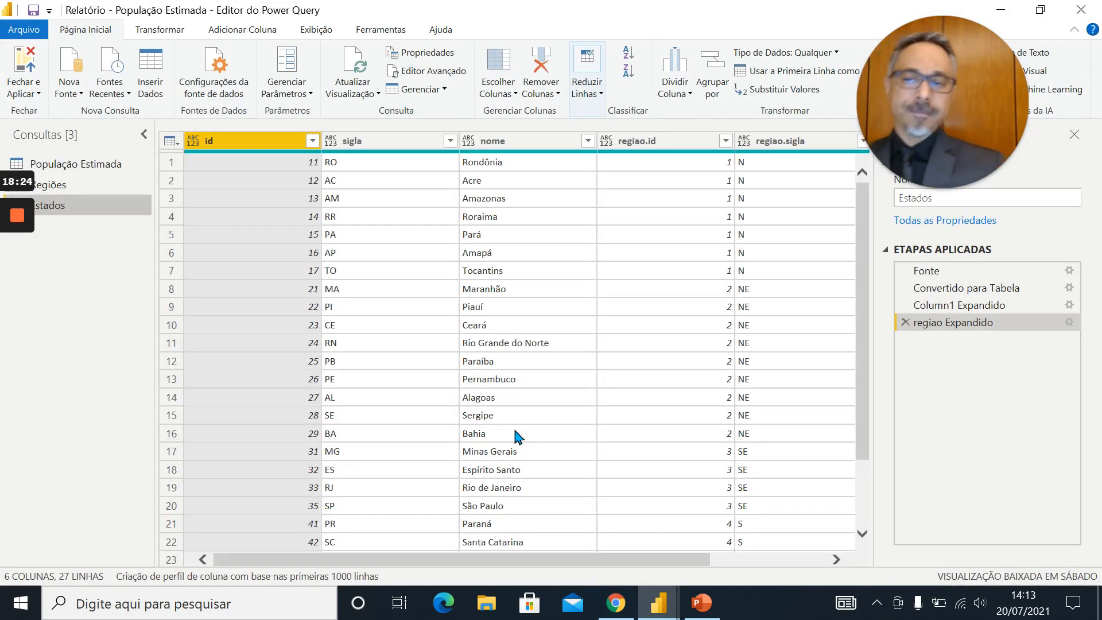
# In the Regiões query, keep only the regiao.id, regiao.sigla and regiao.nome columns and remove all the others
pyautogui.click(56, 185)
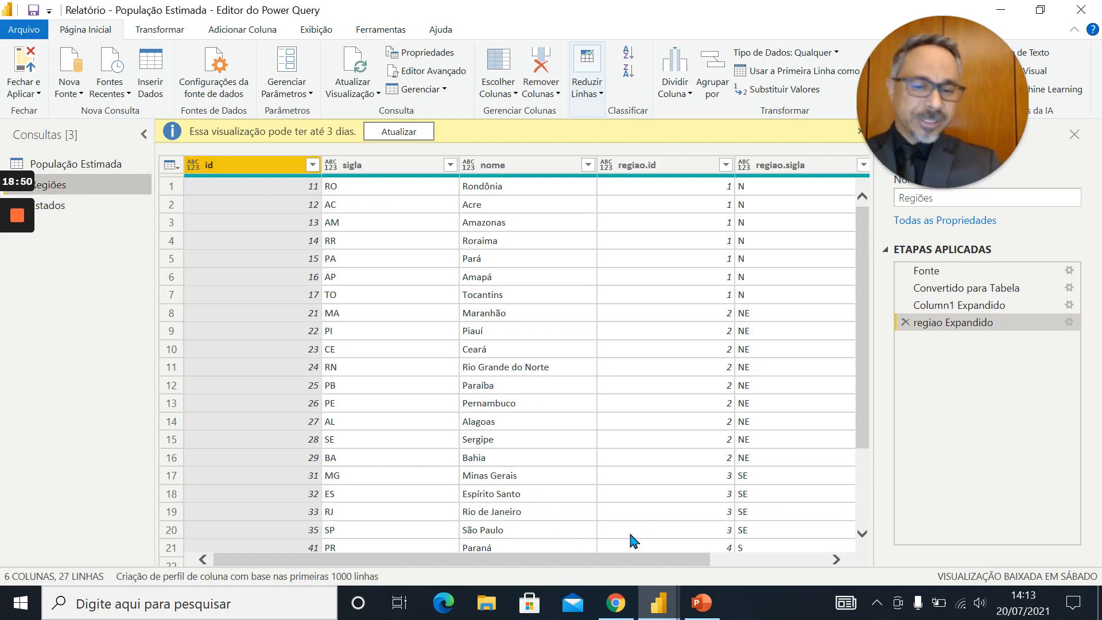
pyautogui.click(584, 551)
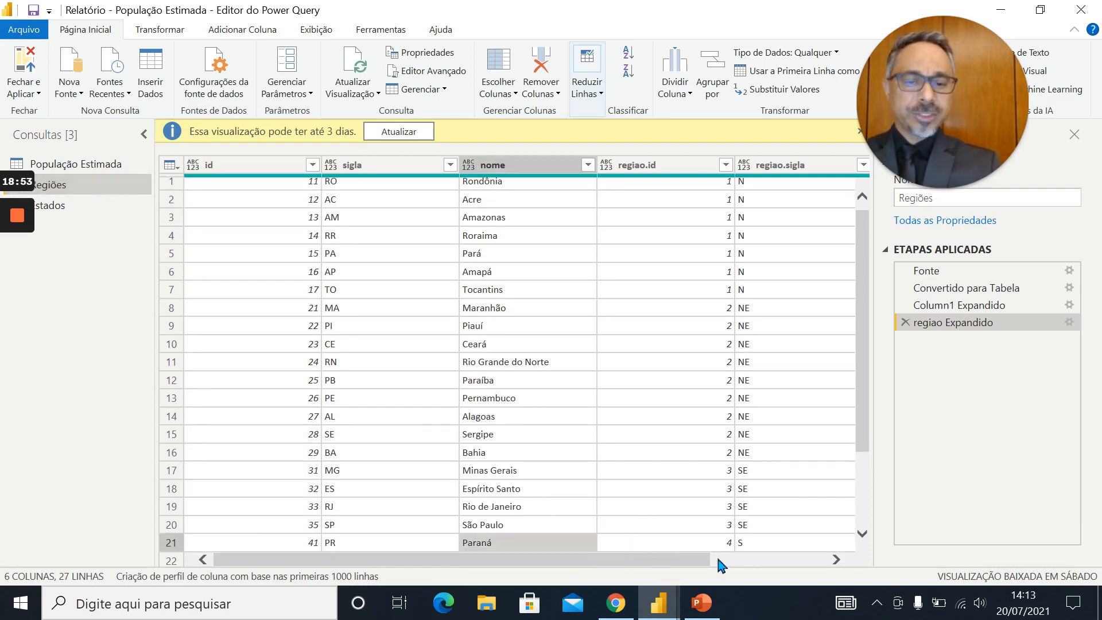
pyautogui.moveTo(665, 560); pyautogui.dragTo(837, 561)
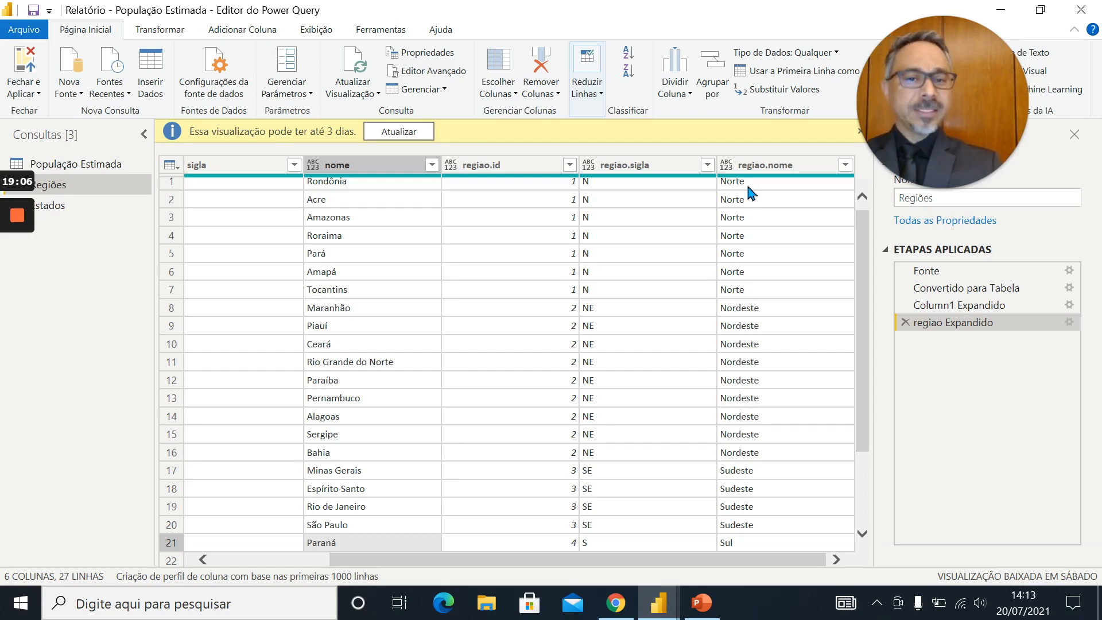
pyautogui.click(513, 169)
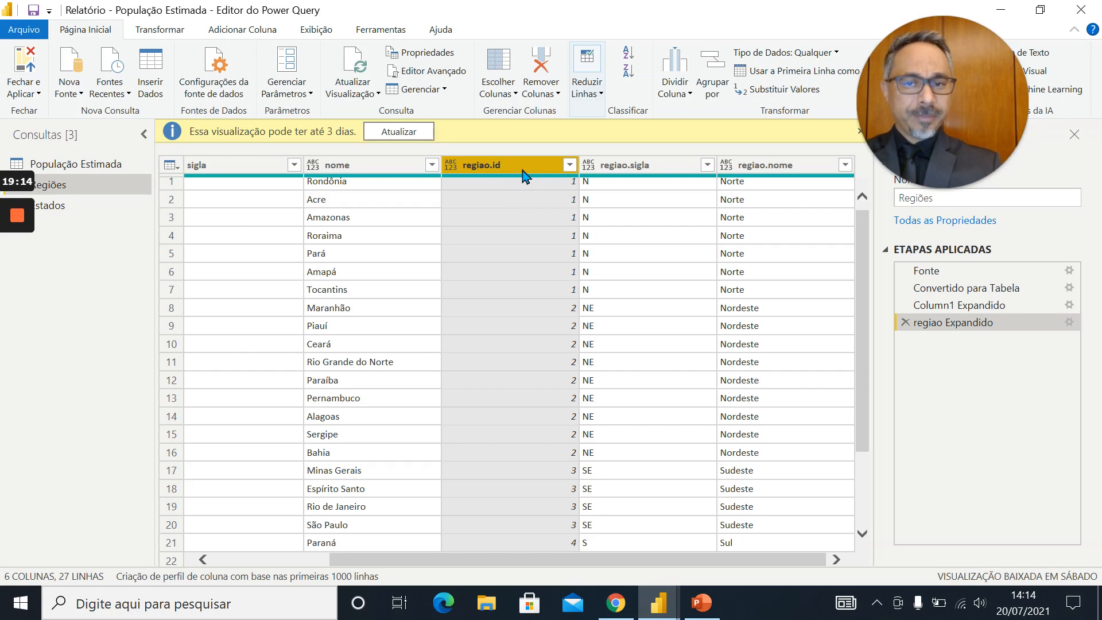
pyautogui.keyDown('ctrl'); pyautogui.click(653, 172); pyautogui.keyUp('ctrl')
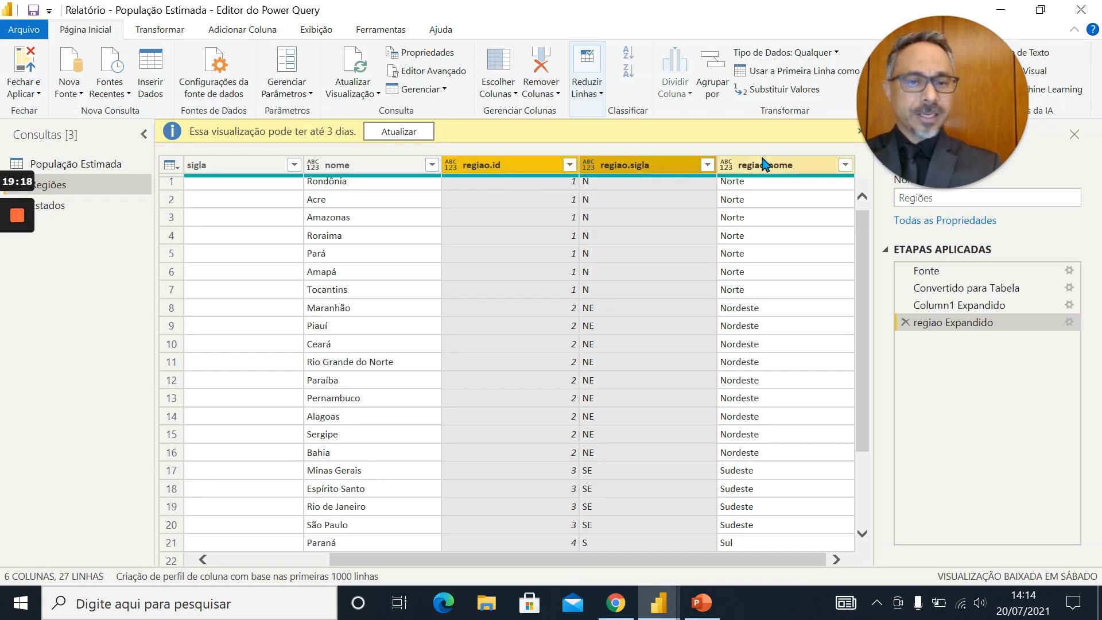
pyautogui.keyDown('ctrl'); pyautogui.click(775, 174); pyautogui.keyUp('ctrl')
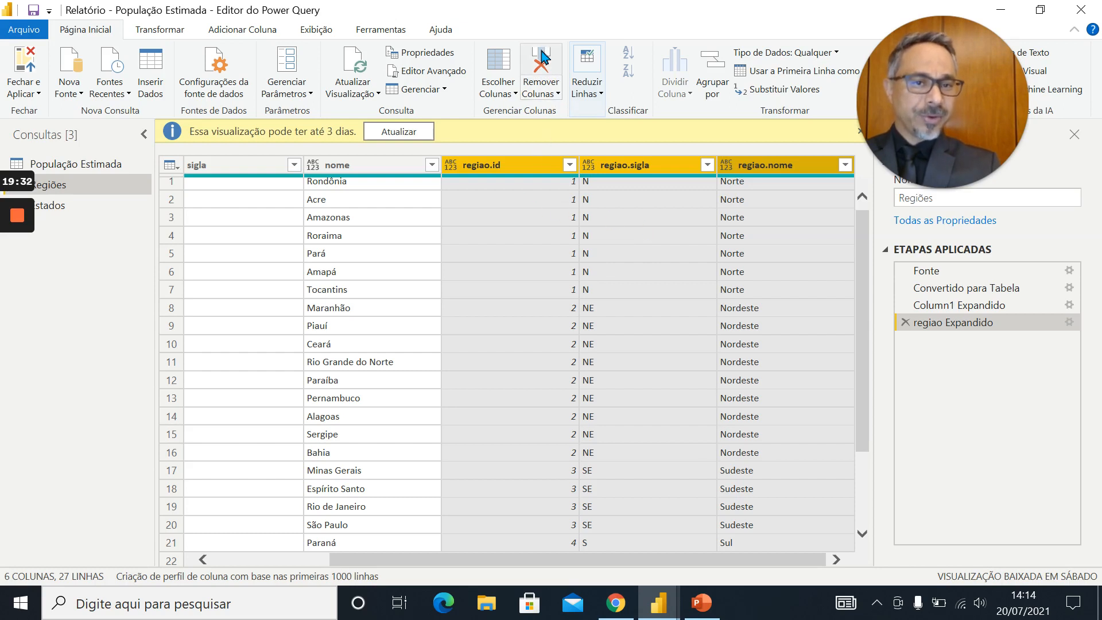
pyautogui.click(558, 96)
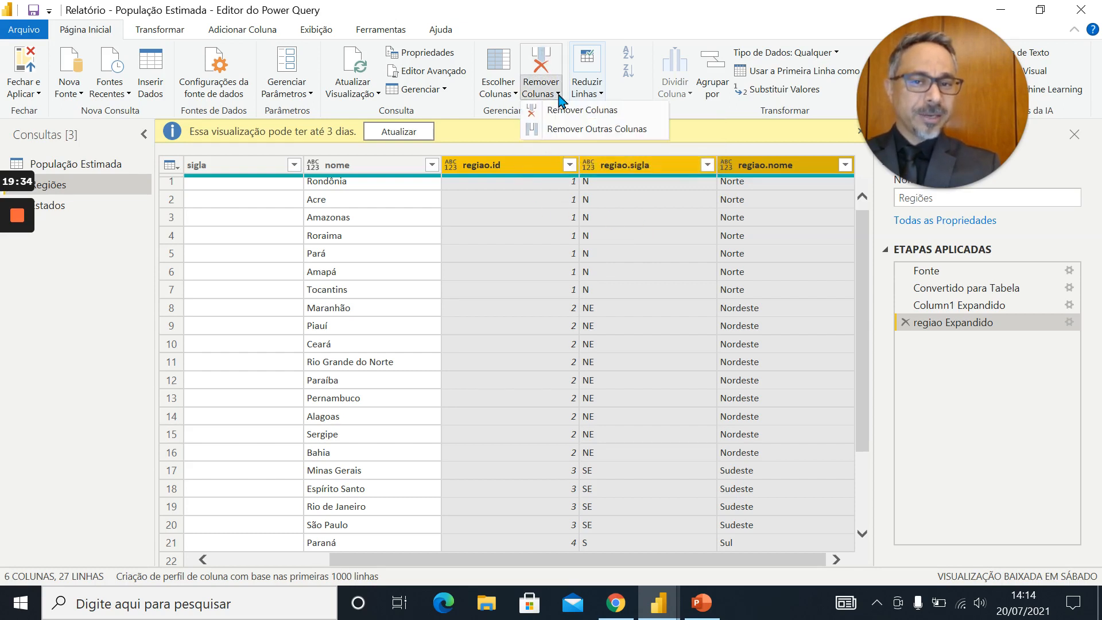
pyautogui.click(584, 130)
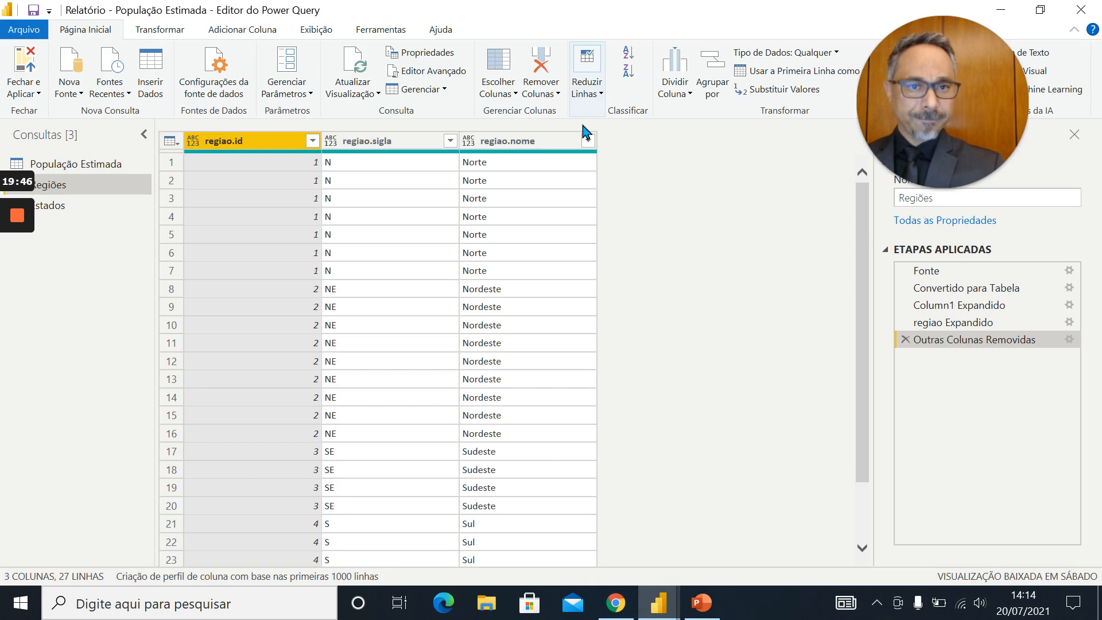
# Remove the duplicate rows from Regiões based on regiao.id, and delete the regiao.id column
pyautogui.scroll(-2, 434, 347)
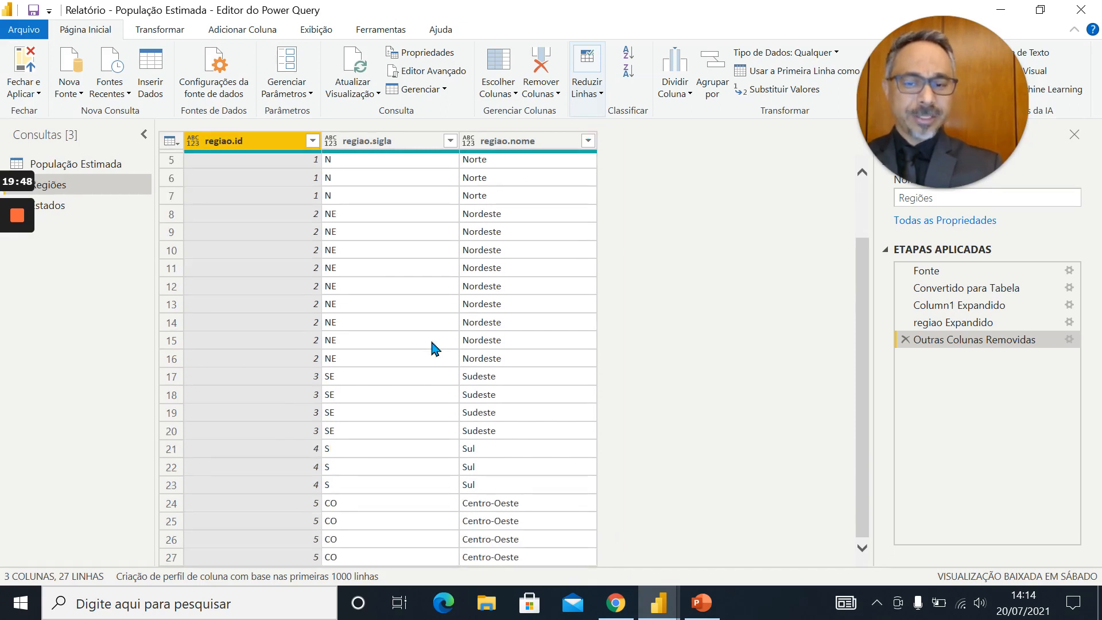
pyautogui.scroll(2, 434, 347)
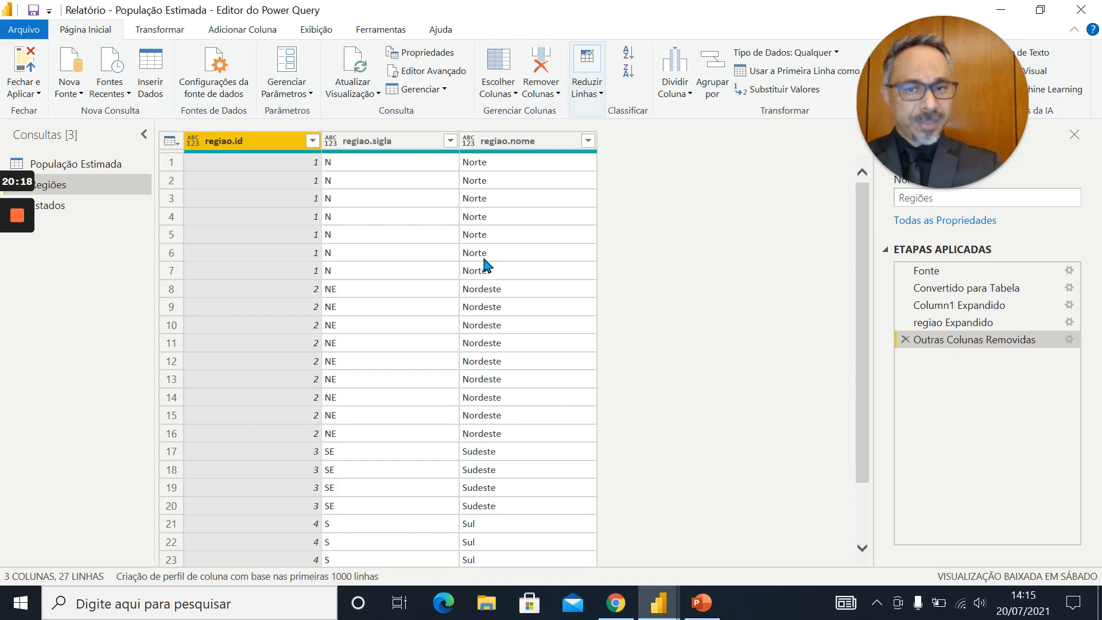
pyautogui.click(601, 95)
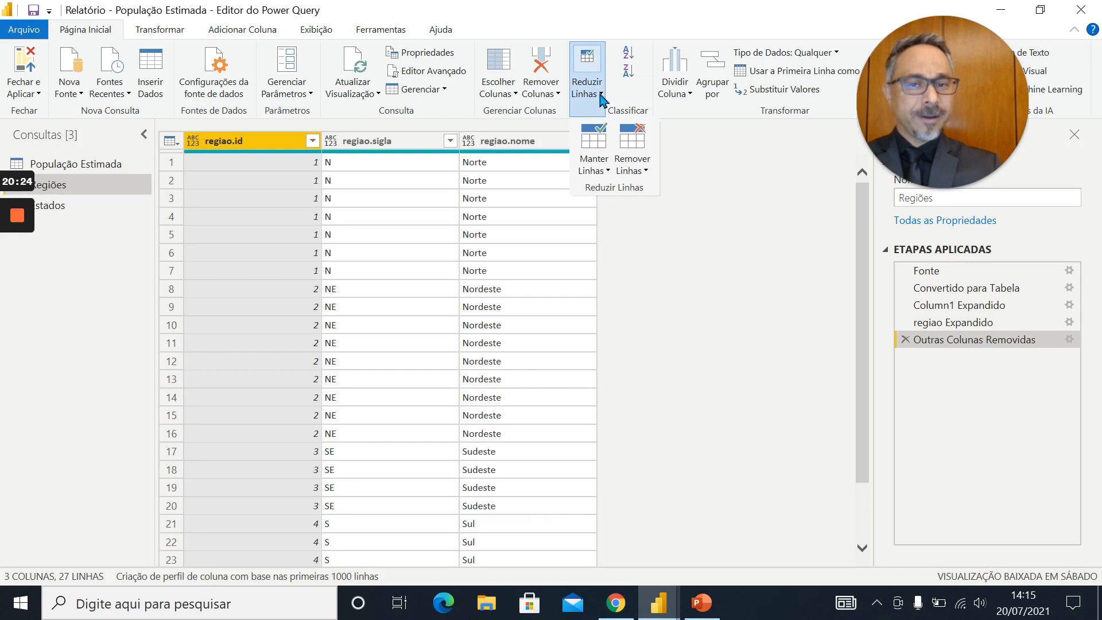
pyautogui.click(643, 171)
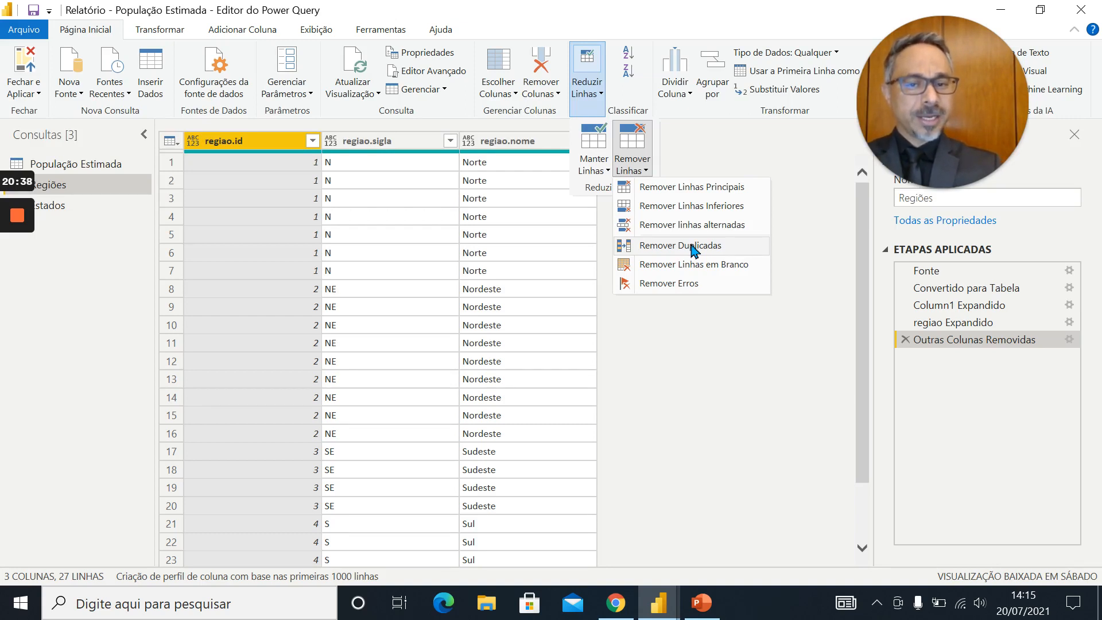
pyautogui.click(692, 247)
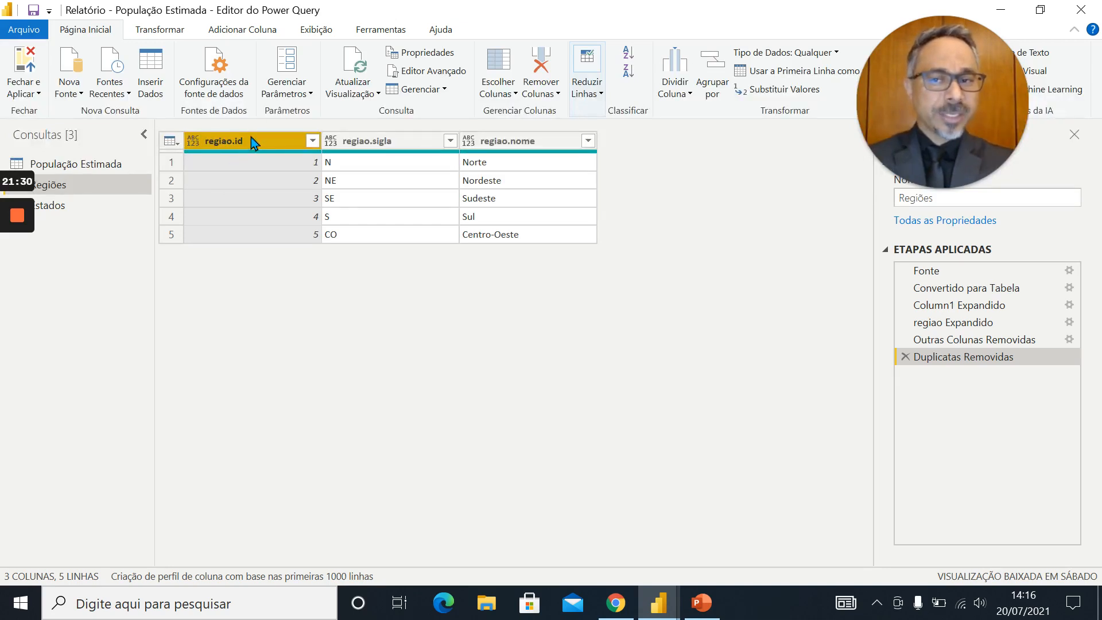
pyautogui.click(539, 59)
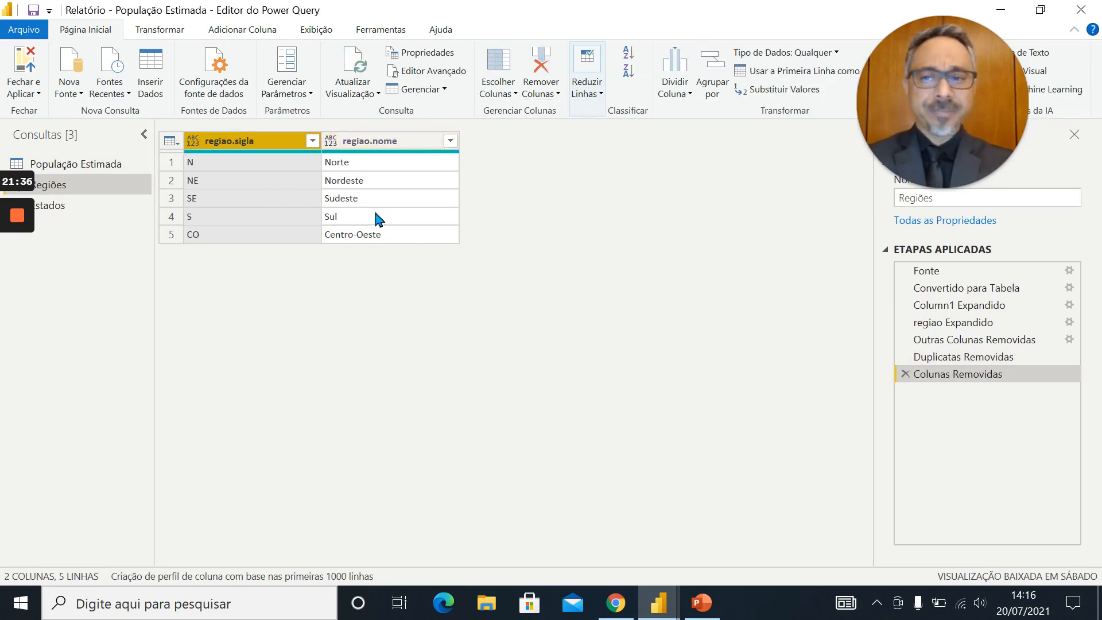
# Rename the regiao.sigla column of the Regiões query to Região Sigla
pyautogui.doubleClick(259, 144)
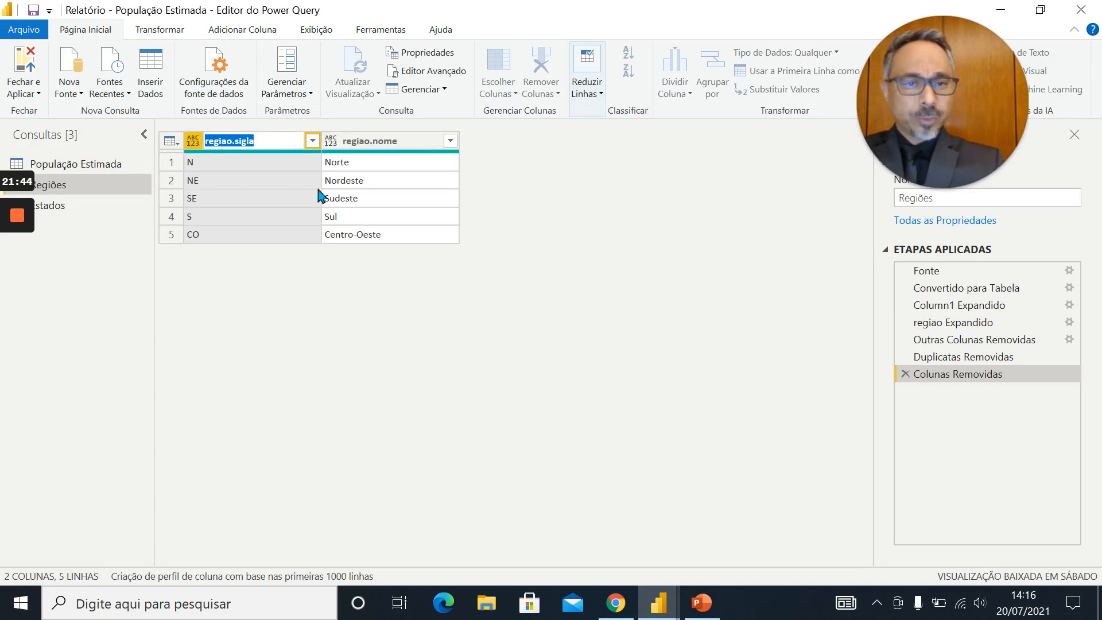
pyautogui.write('R')
pyautogui.press('Return')
pyautogui.write('egi')
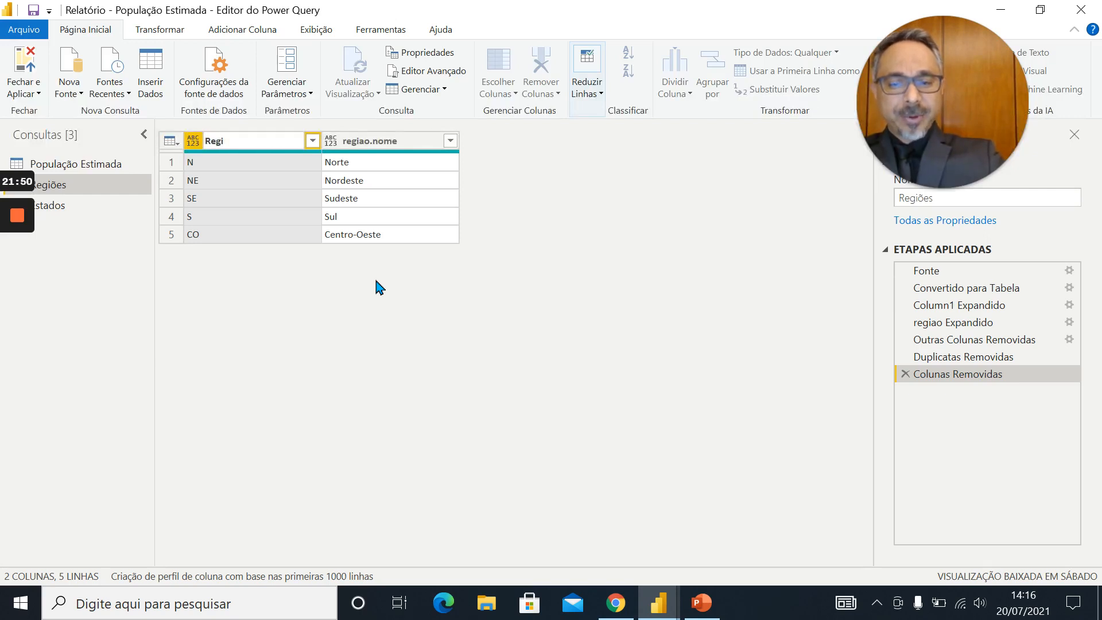
pyautogui.write('ão')
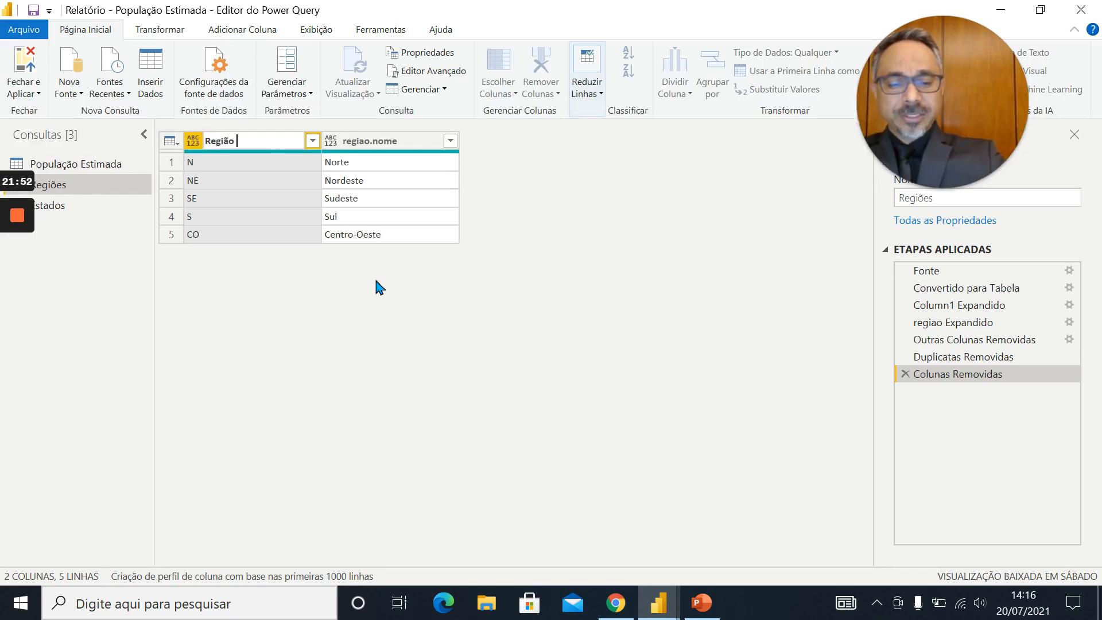
pyautogui.write(' S')
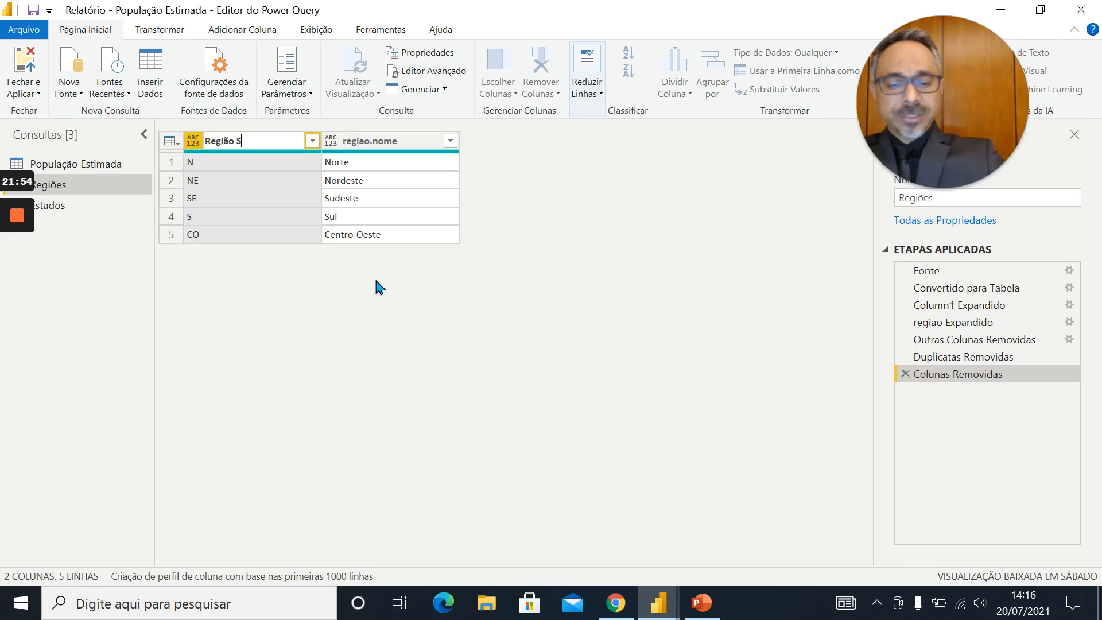
pyautogui.write('igla')
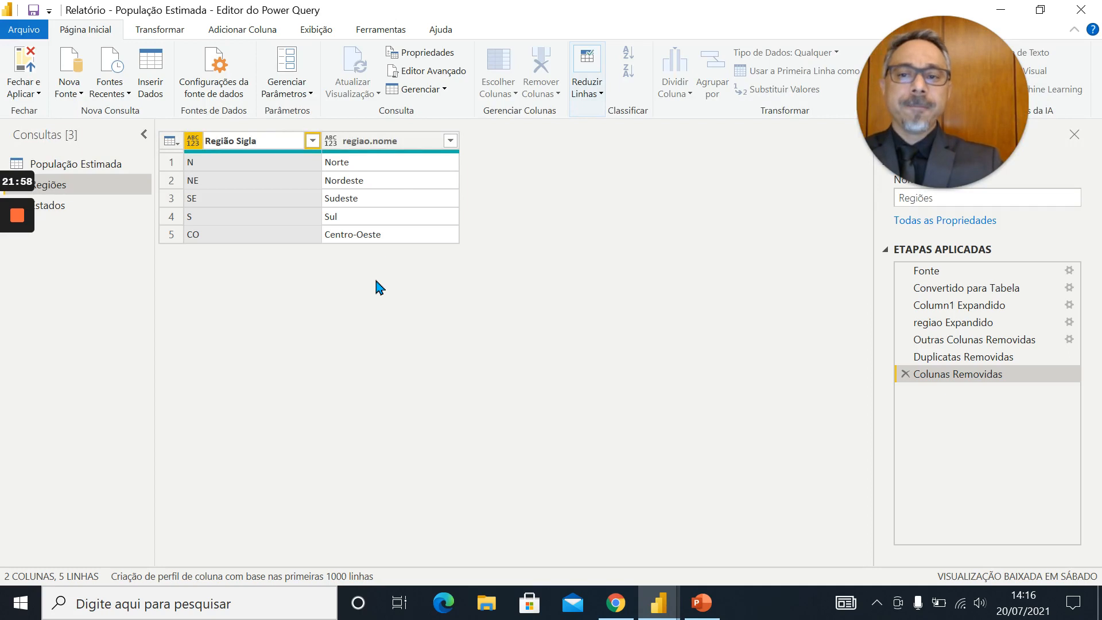
# Rename the regiao.nome column of the Regiões query to Região
pyautogui.doubleClick(401, 141)
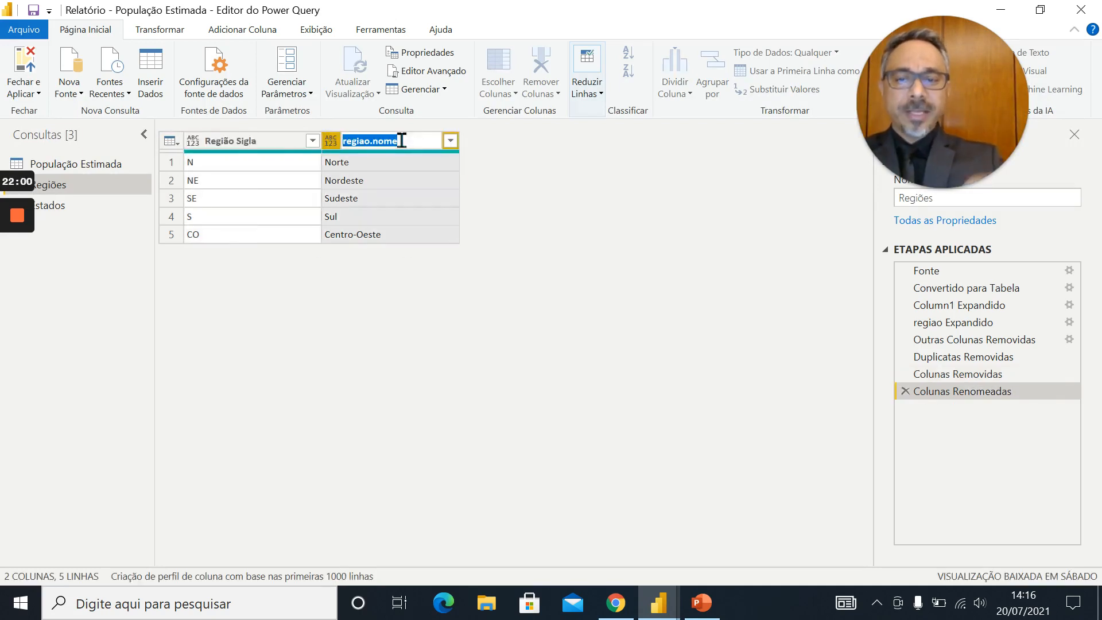
pyautogui.write('Reg')
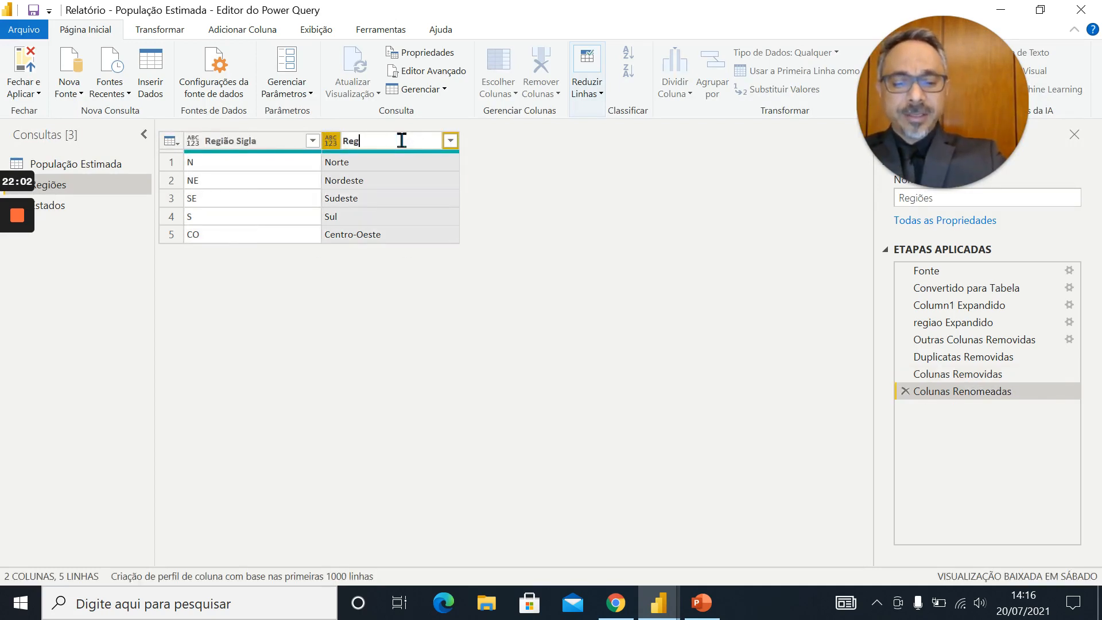
pyautogui.write('ião')
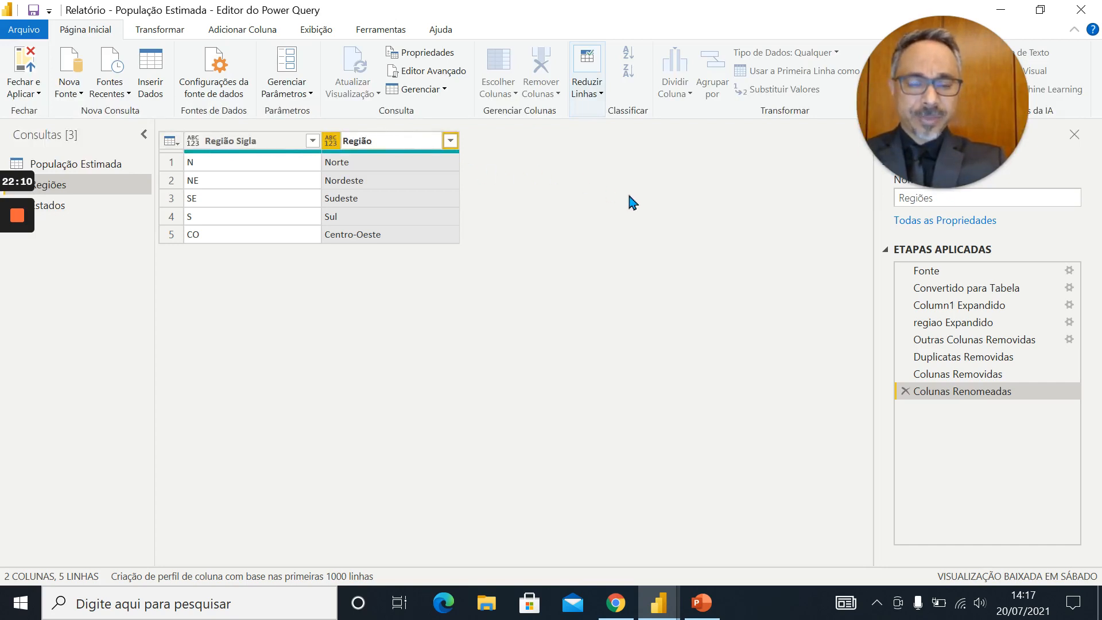
pyautogui.press('Return')
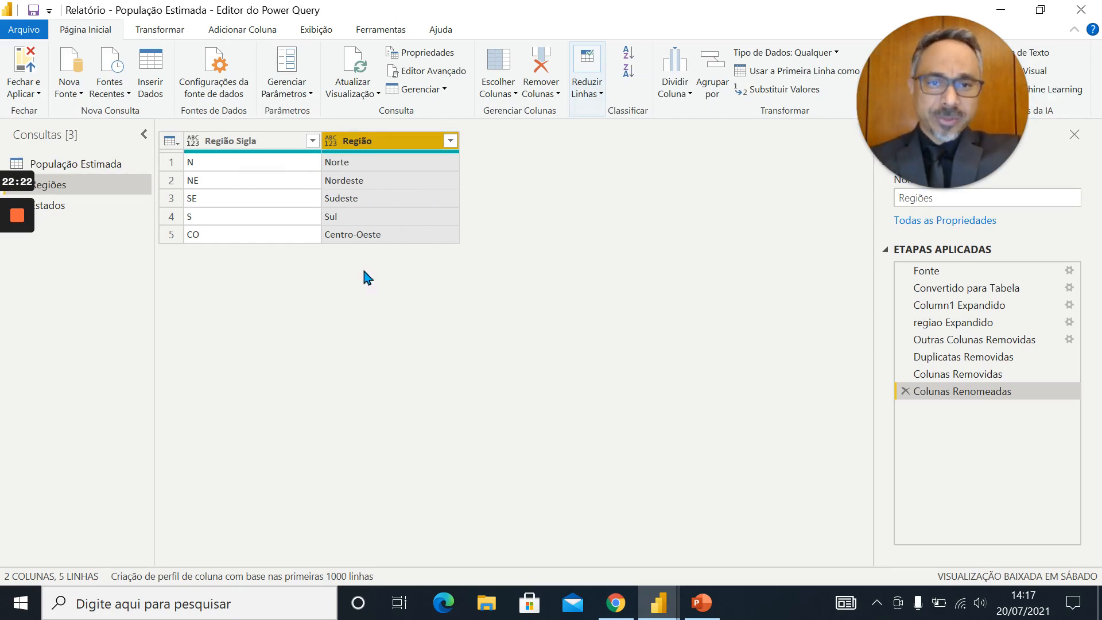
# Set the data type of both the Região Sigla and Região columns to Texto
pyautogui.click(193, 144)
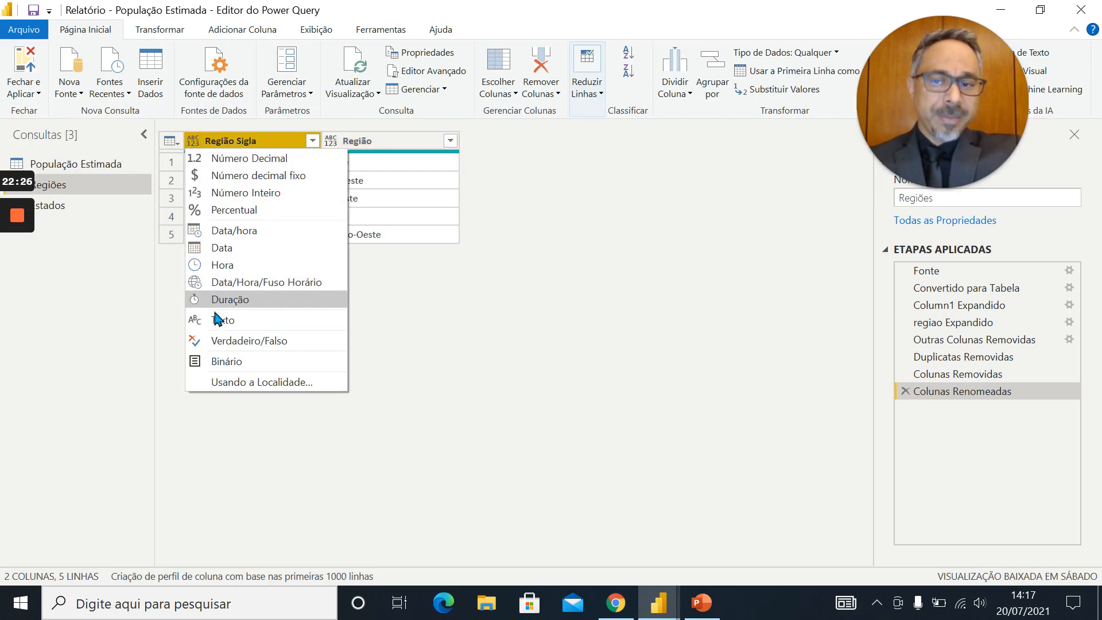
pyautogui.click(208, 320)
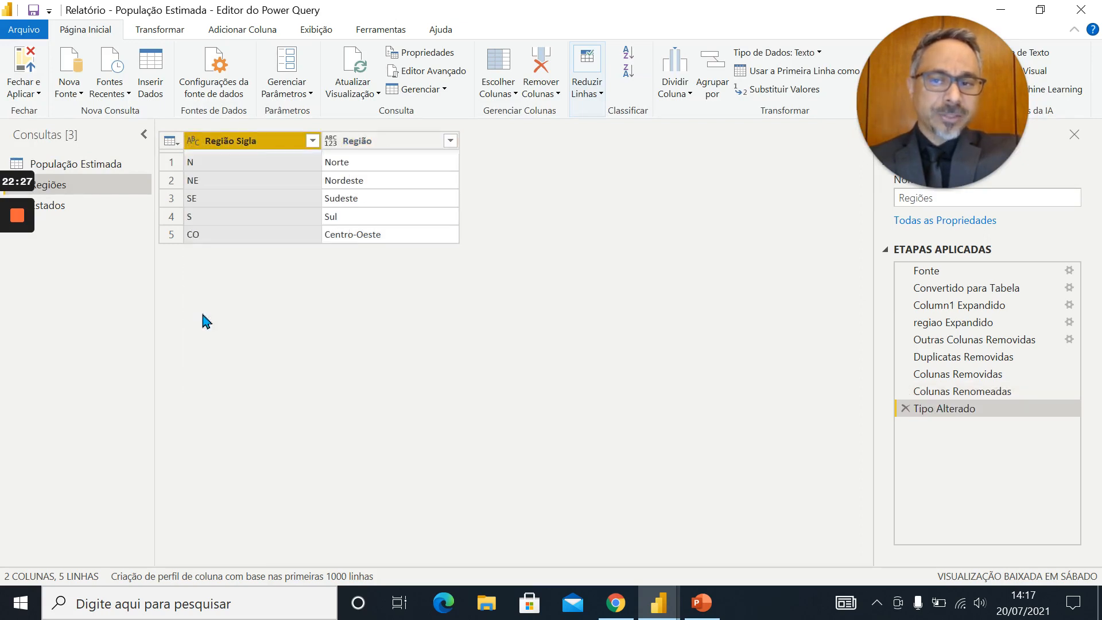
pyautogui.click(330, 144)
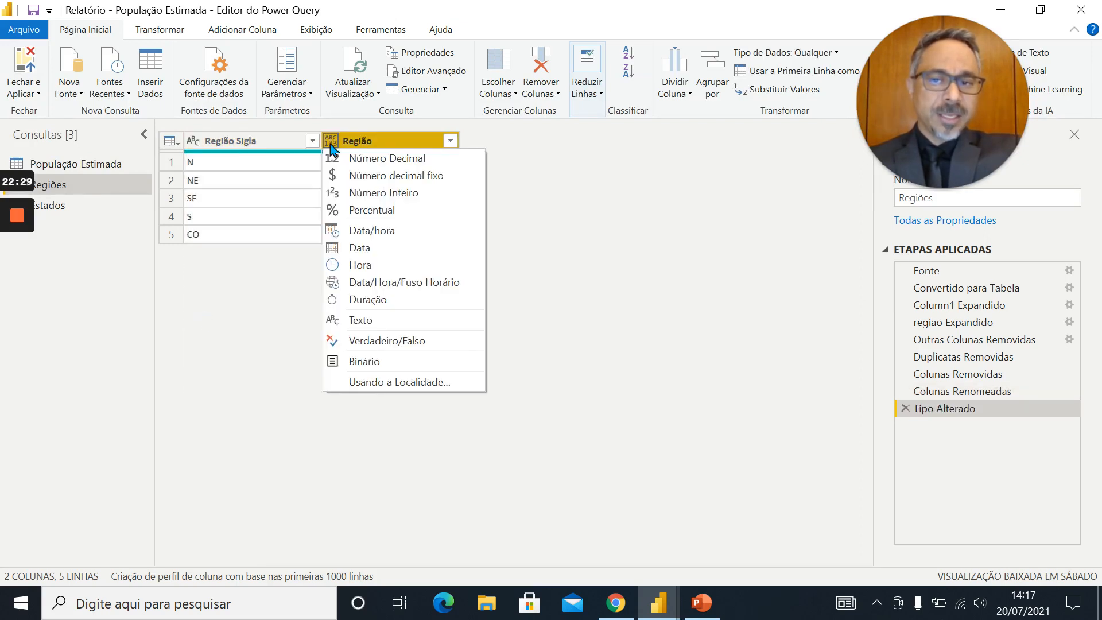
pyautogui.click(343, 325)
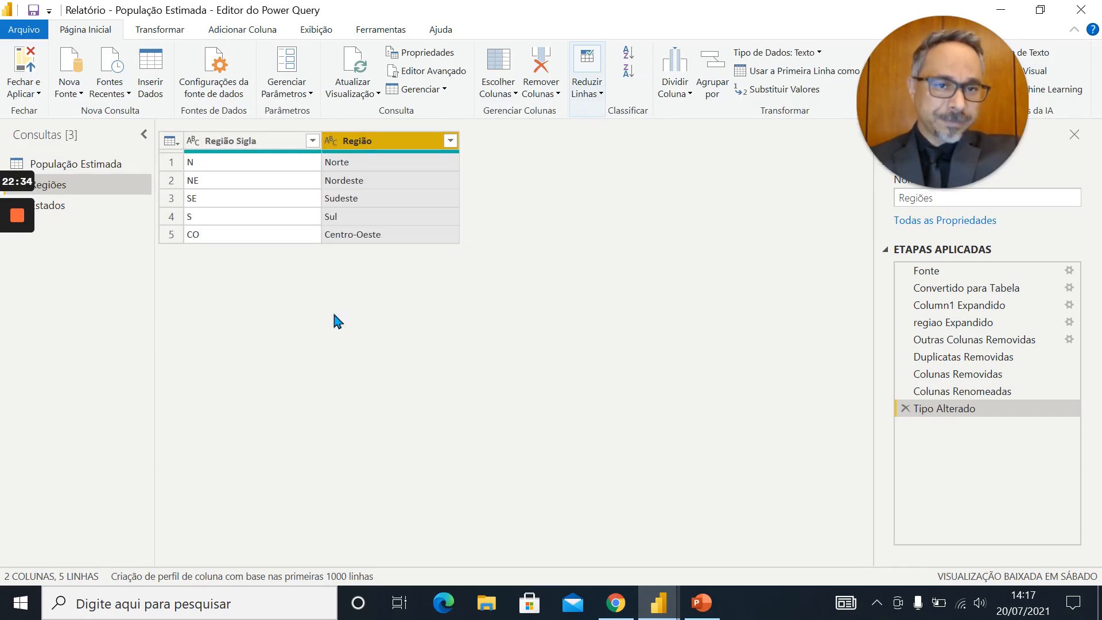
# View the Estados query and compare it with the cleaned Regiões query
pyautogui.click(59, 210)
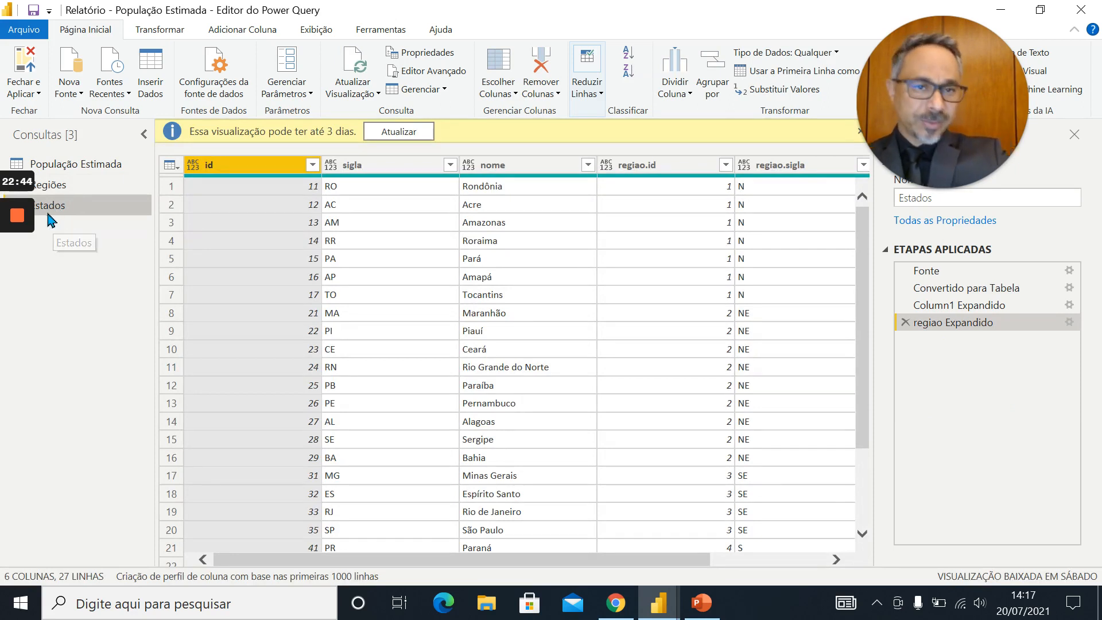
pyautogui.doubleClick(459, 10)
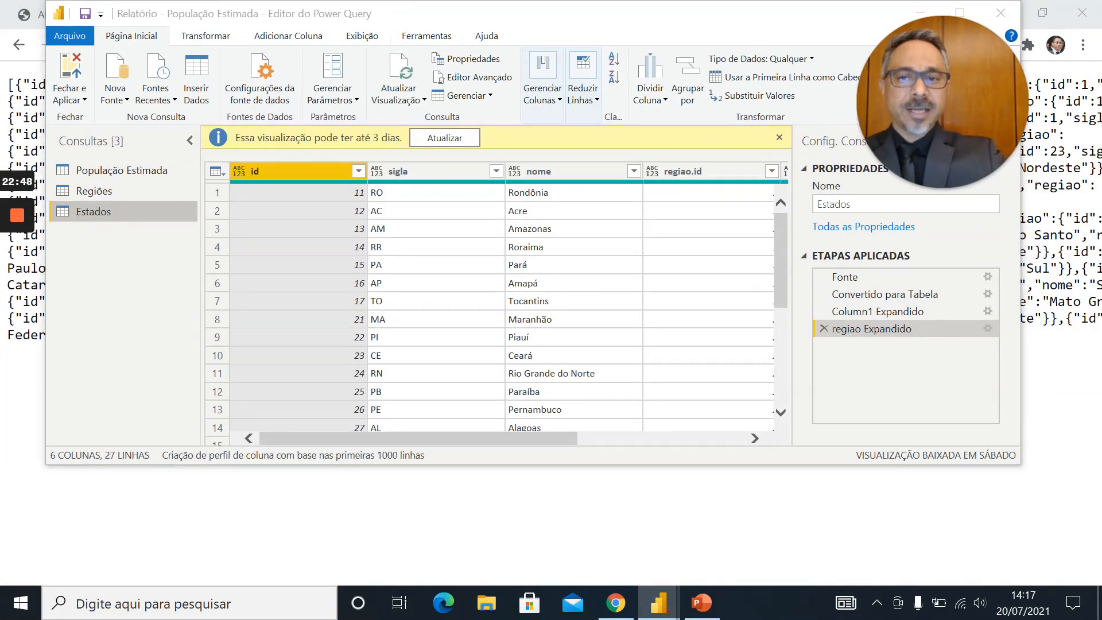
pyautogui.doubleClick(567, 15)
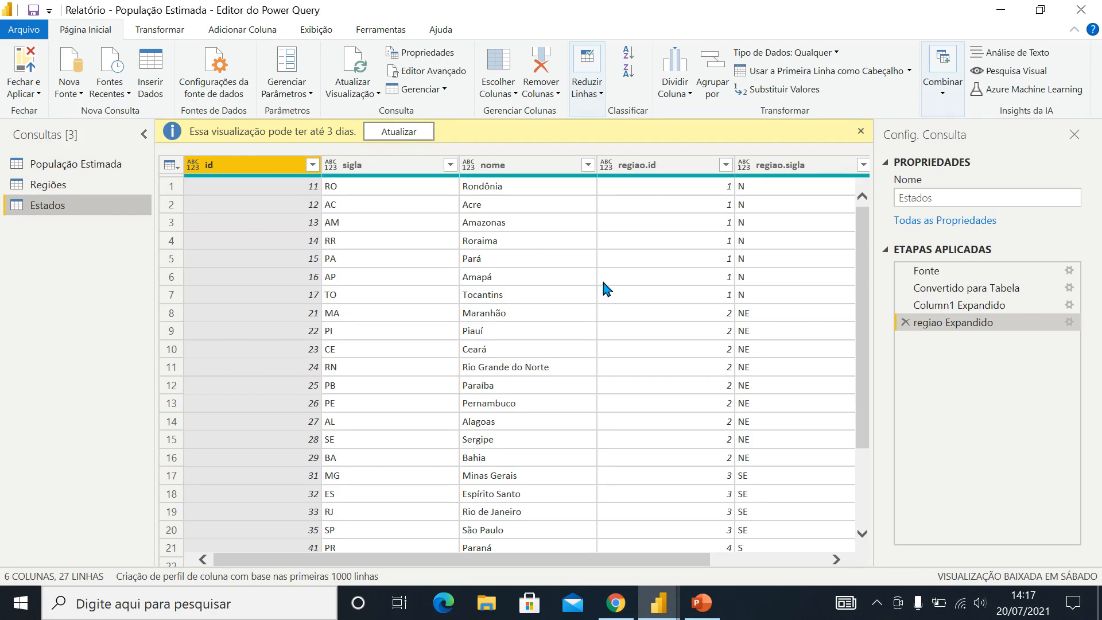
pyautogui.click(46, 187)
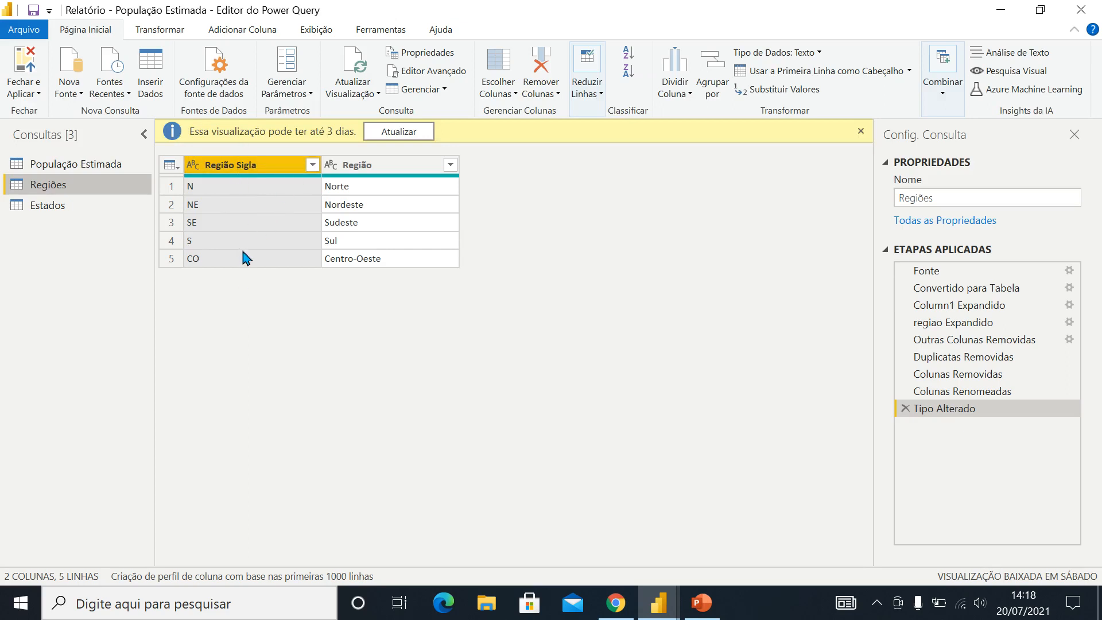
# Remove the regiao.id column from the Estados query
pyautogui.click(48, 208)
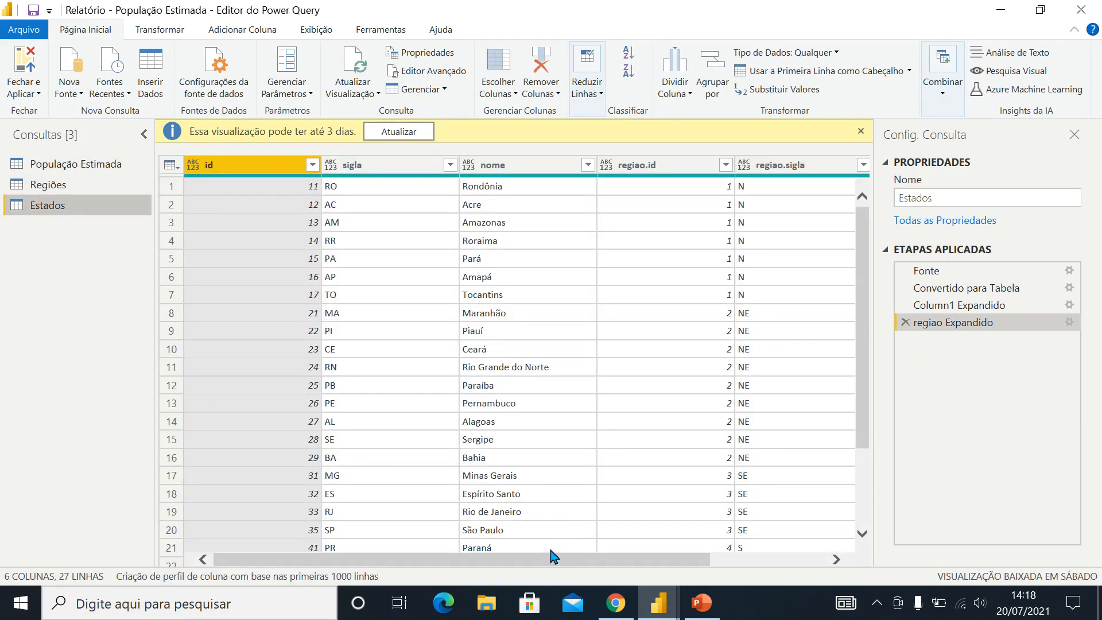
pyautogui.moveTo(542, 563); pyautogui.dragTo(684, 568)
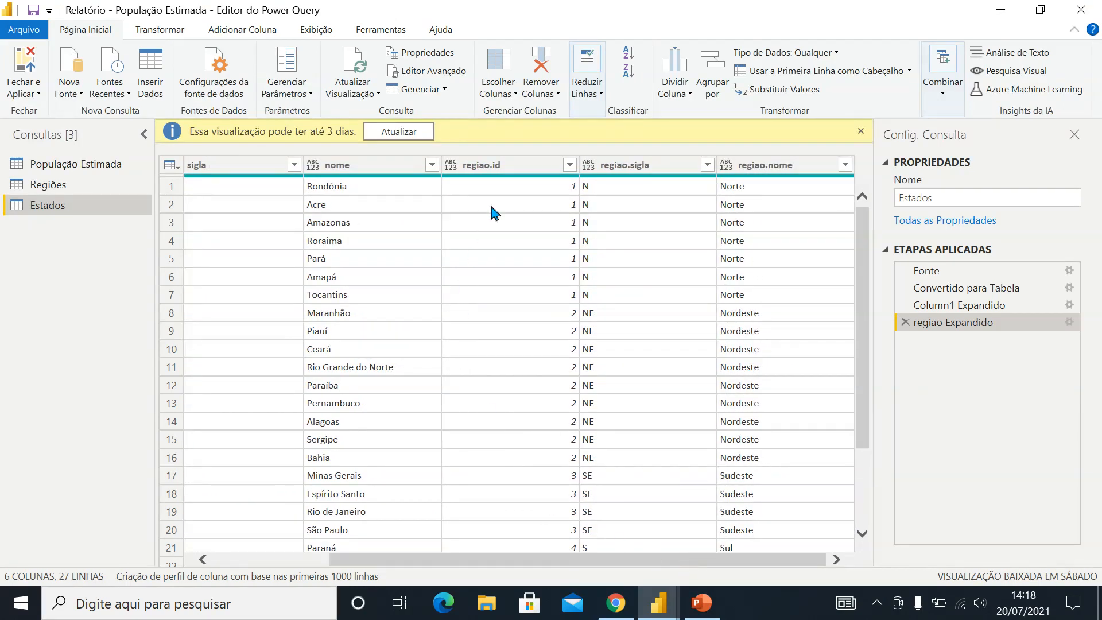
pyautogui.click(506, 167)
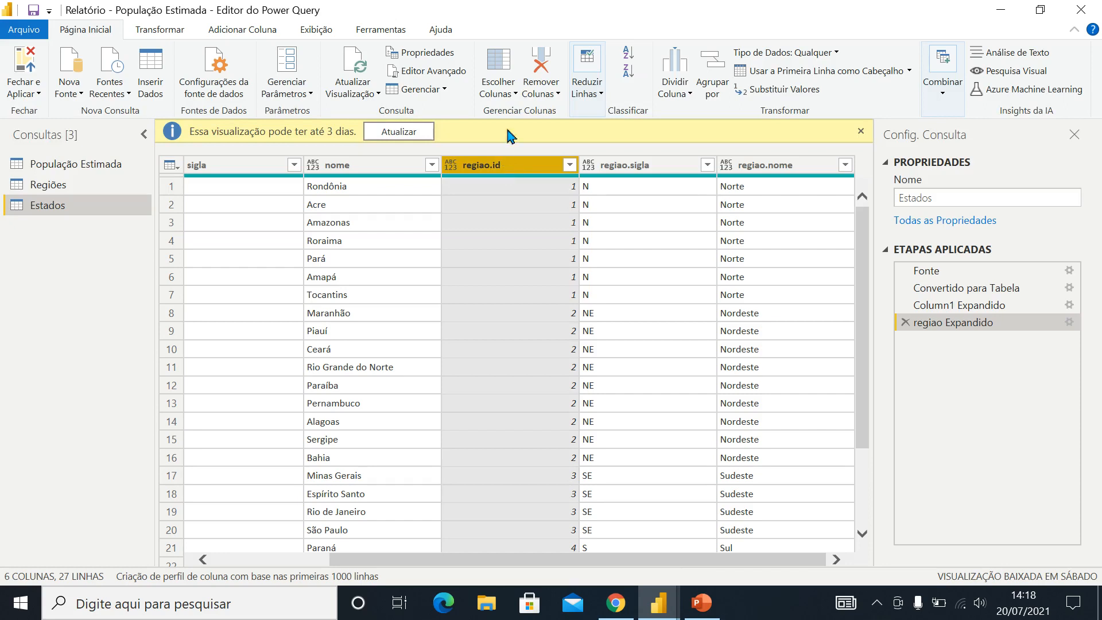
pyautogui.click(542, 60)
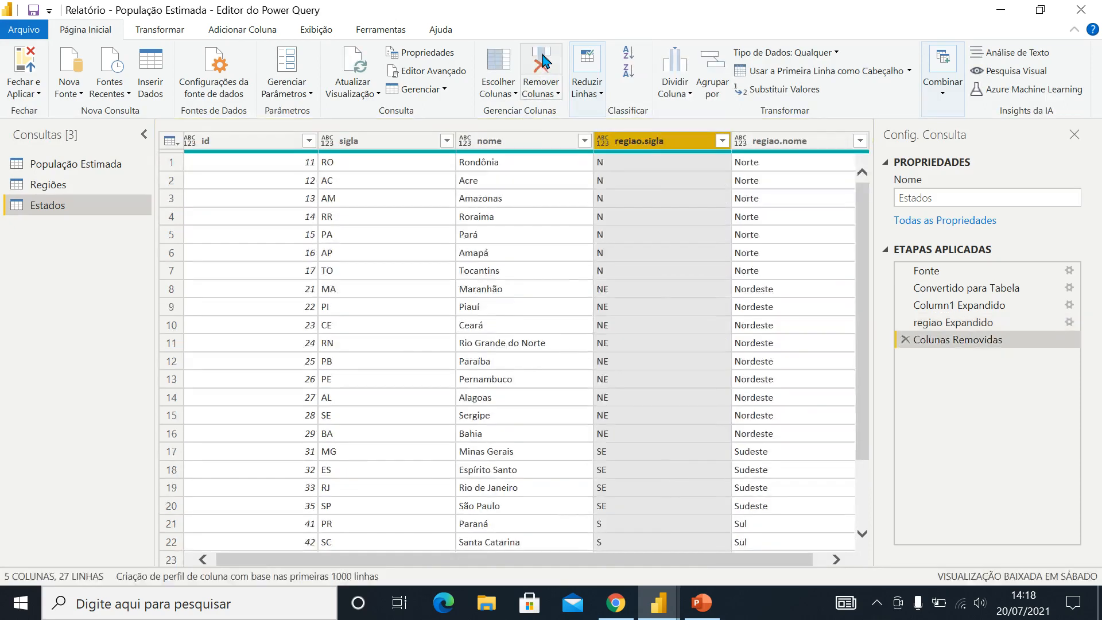
# Remove the regiao.nome column from the Estados query and rename its regiao.sigla column to Região Sigla, copying the name from the Regiões query
pyautogui.click(802, 145)
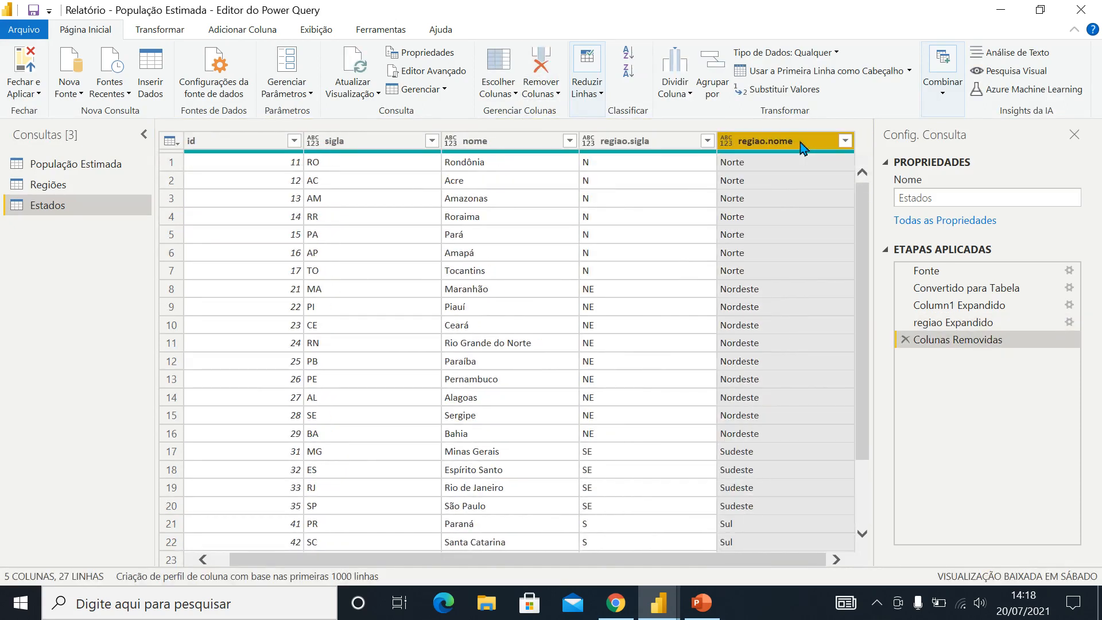
pyautogui.click(541, 58)
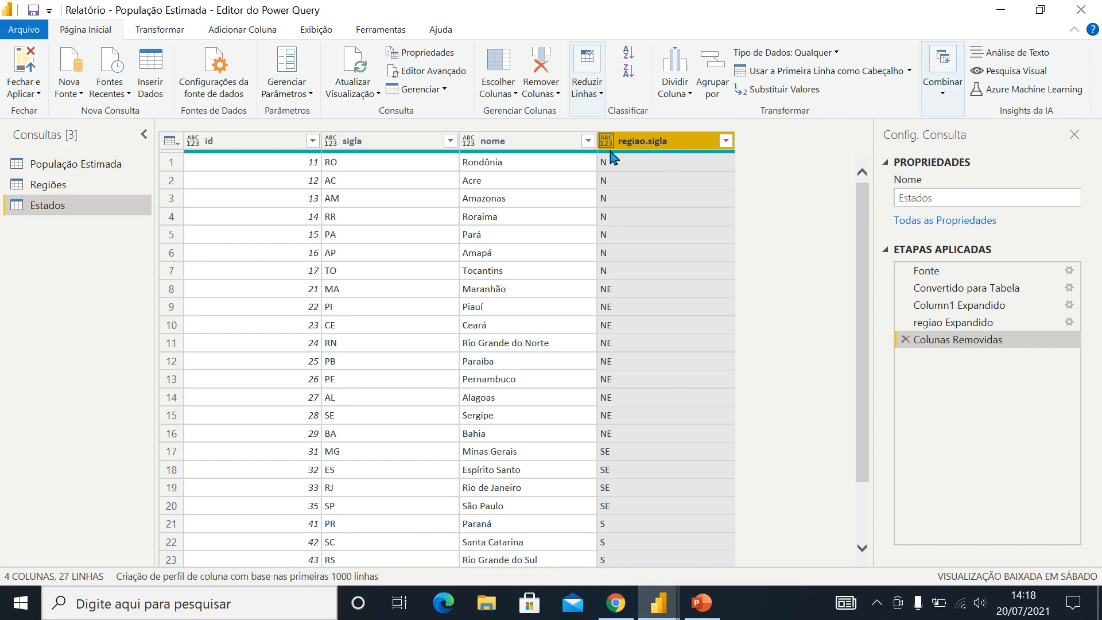
pyautogui.click(42, 185)
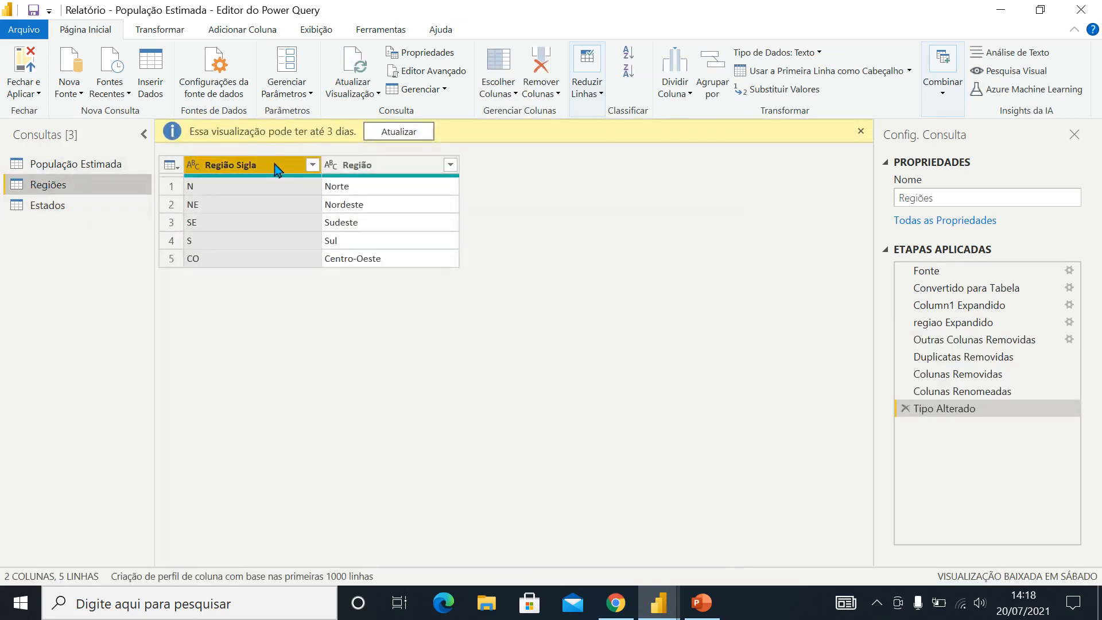
pyautogui.doubleClick(274, 165)
pyautogui.hotkey('ctrl', 'c')
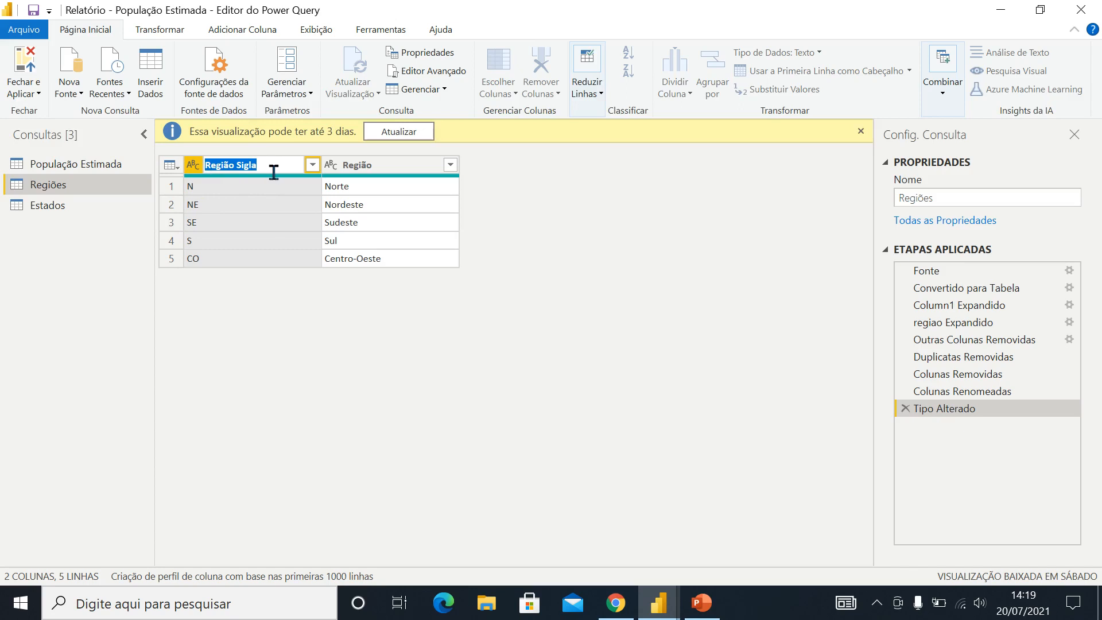
pyautogui.click(49, 207)
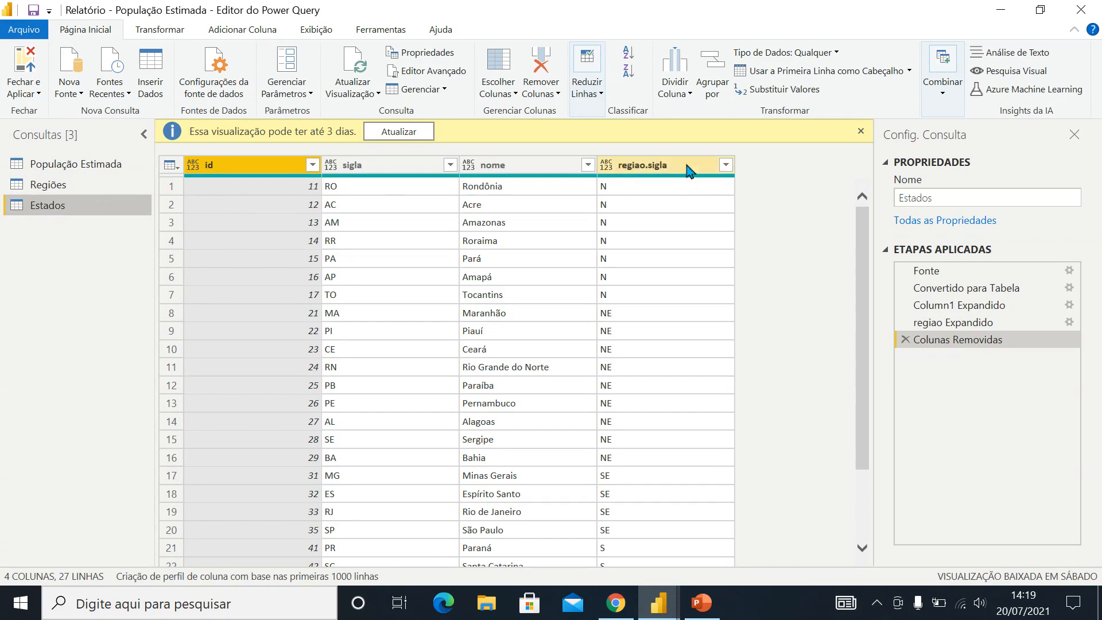
pyautogui.doubleClick(677, 163)
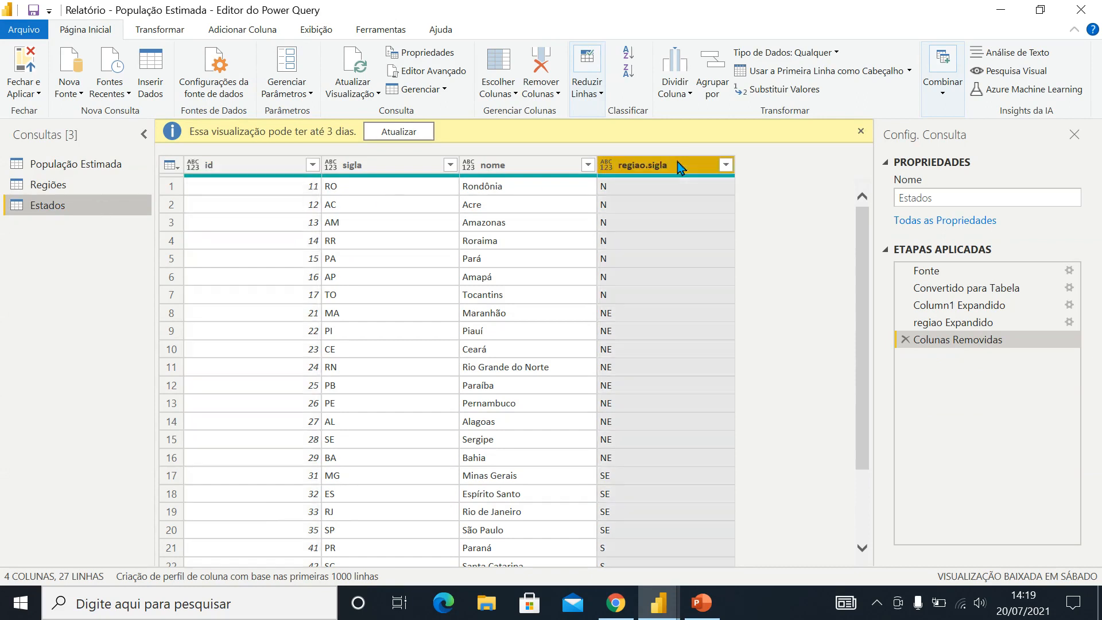
pyautogui.hotkey('ctrl', 'v')
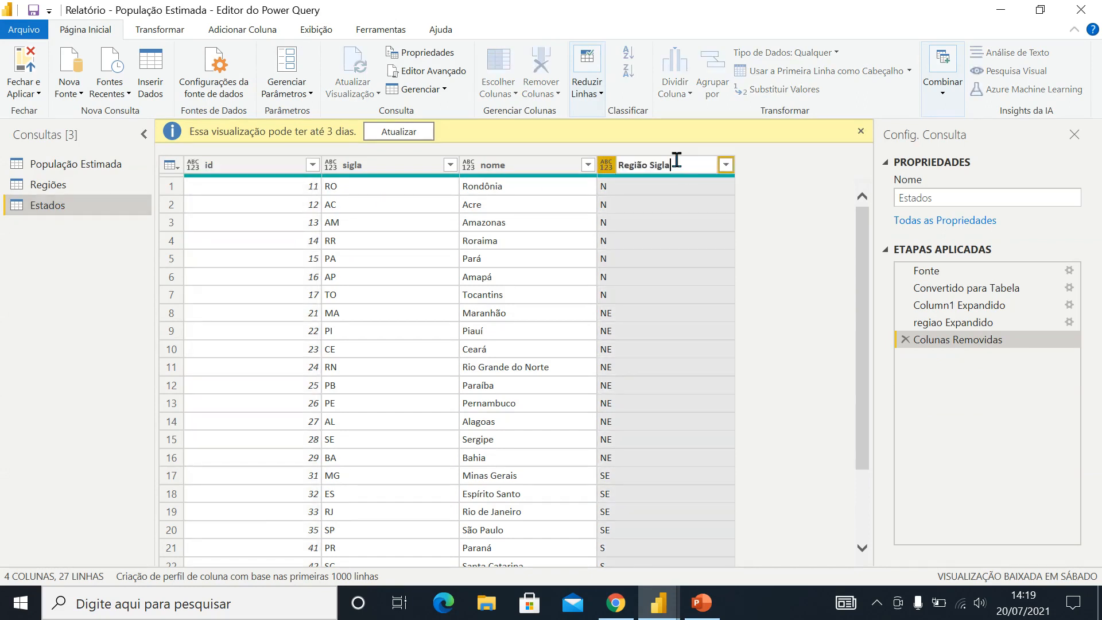
pyautogui.press('Return')
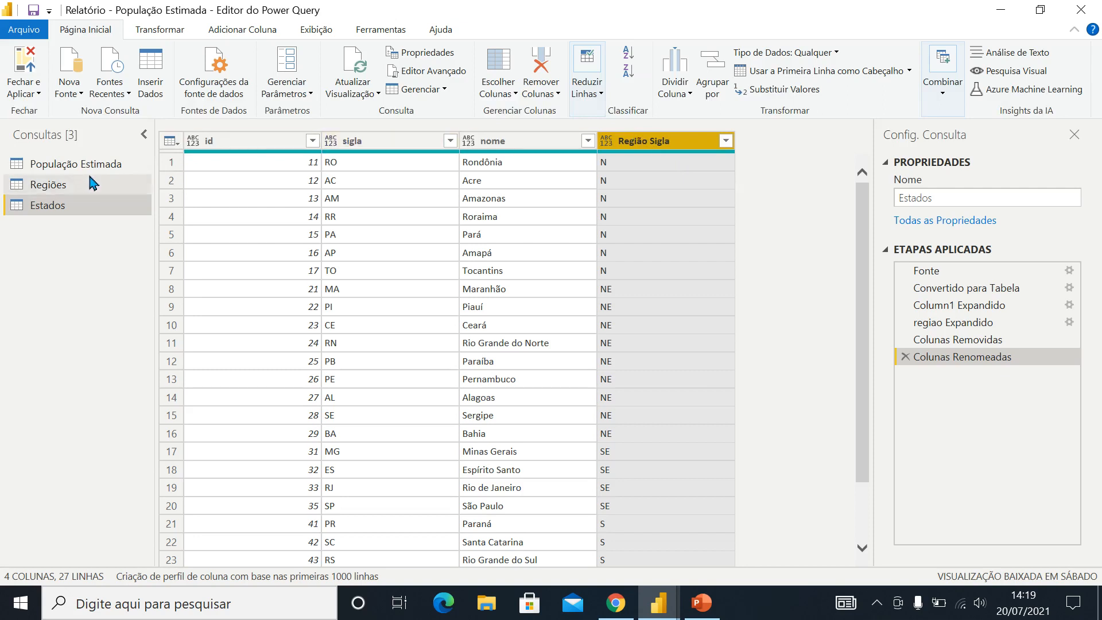
# Check the Região Sigla data type in the Regiões query and set the matching Estados column to Texto
pyautogui.click(61, 185)
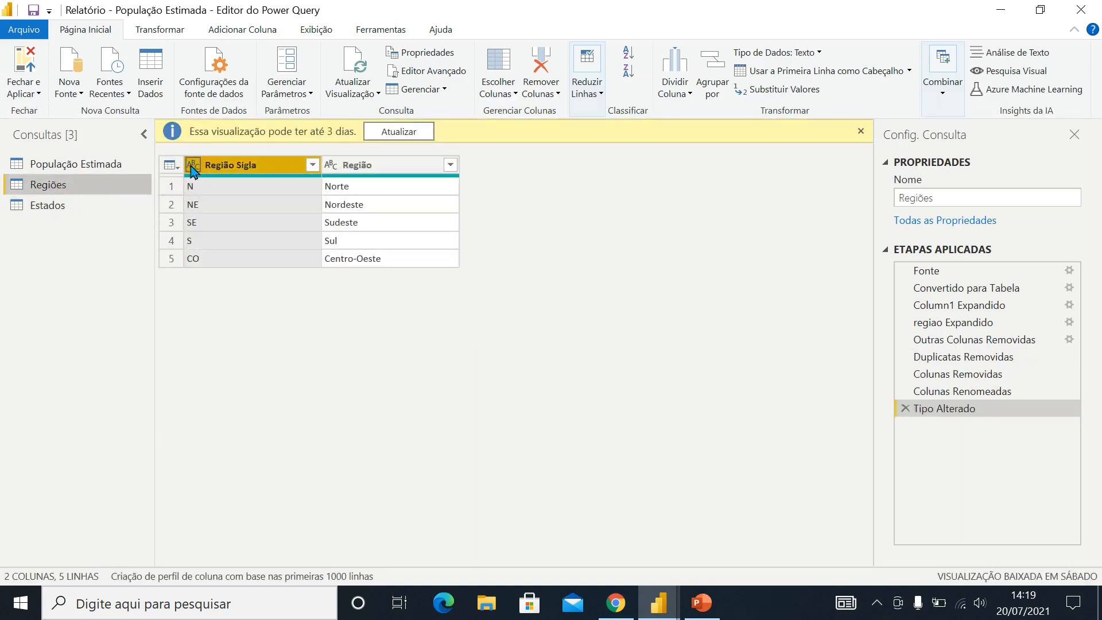
pyautogui.click(52, 208)
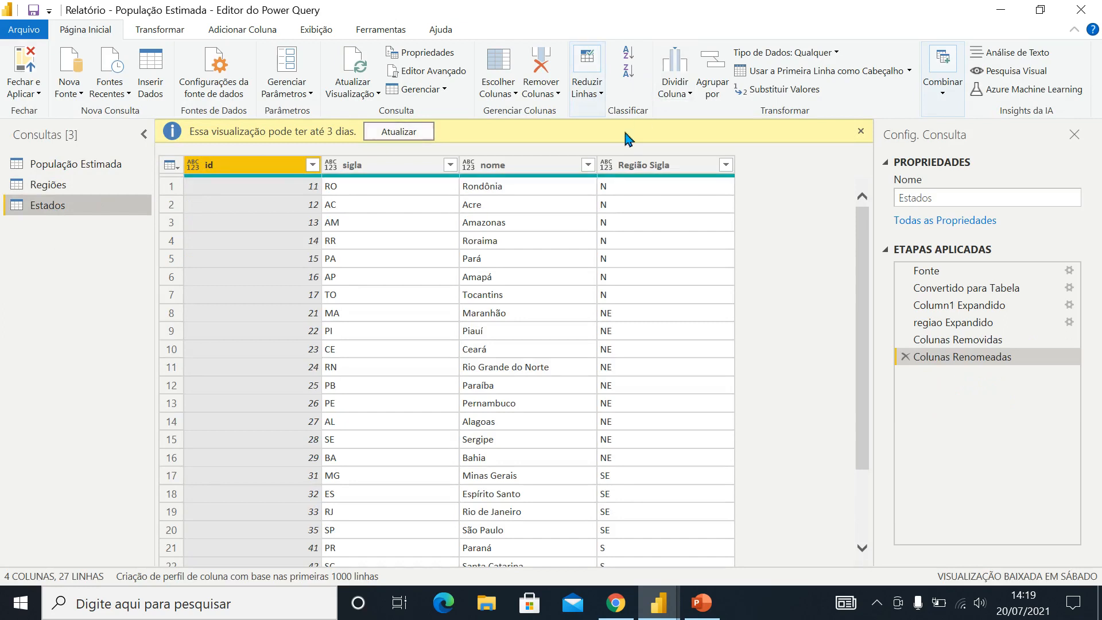
pyautogui.click(607, 165)
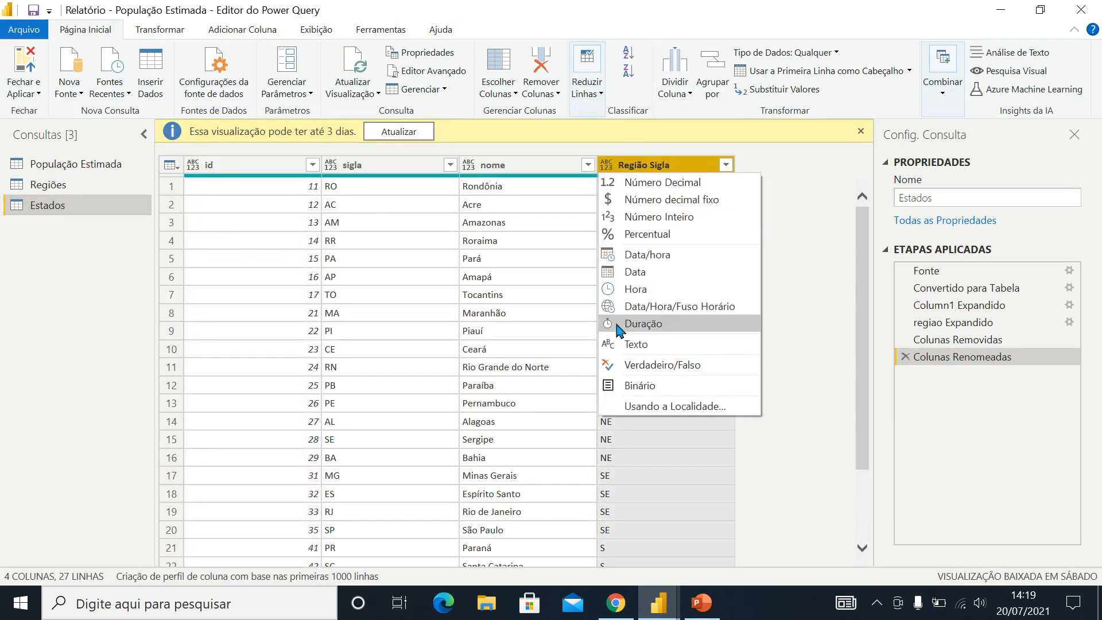
pyautogui.click(612, 344)
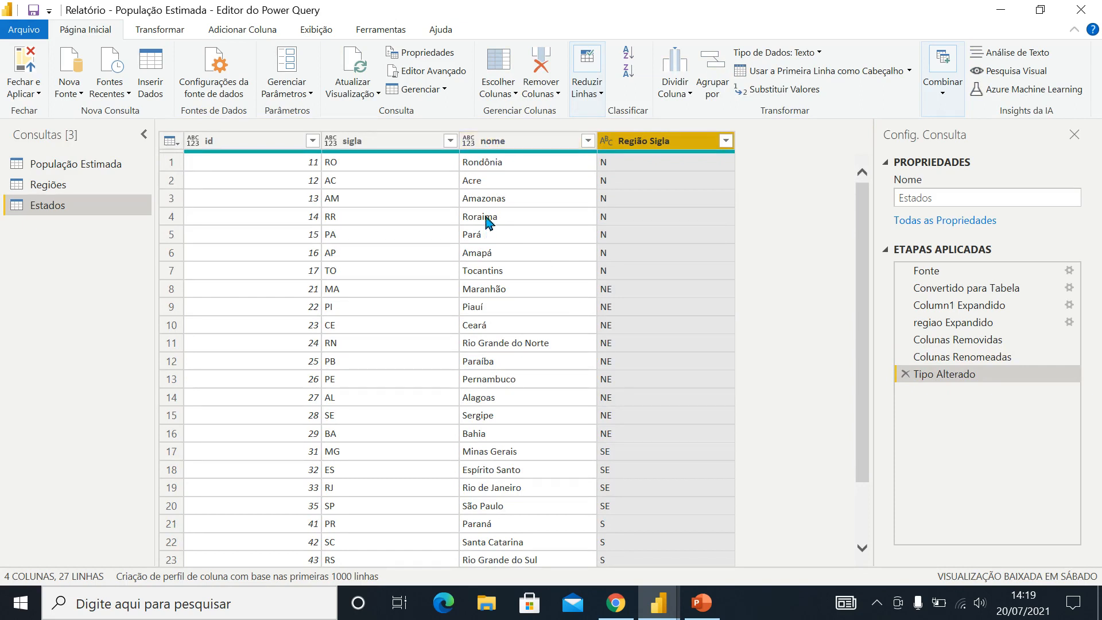
# Rename the nome column of the Estados query to Estado and the sigla column to UF
pyautogui.doubleClick(493, 140)
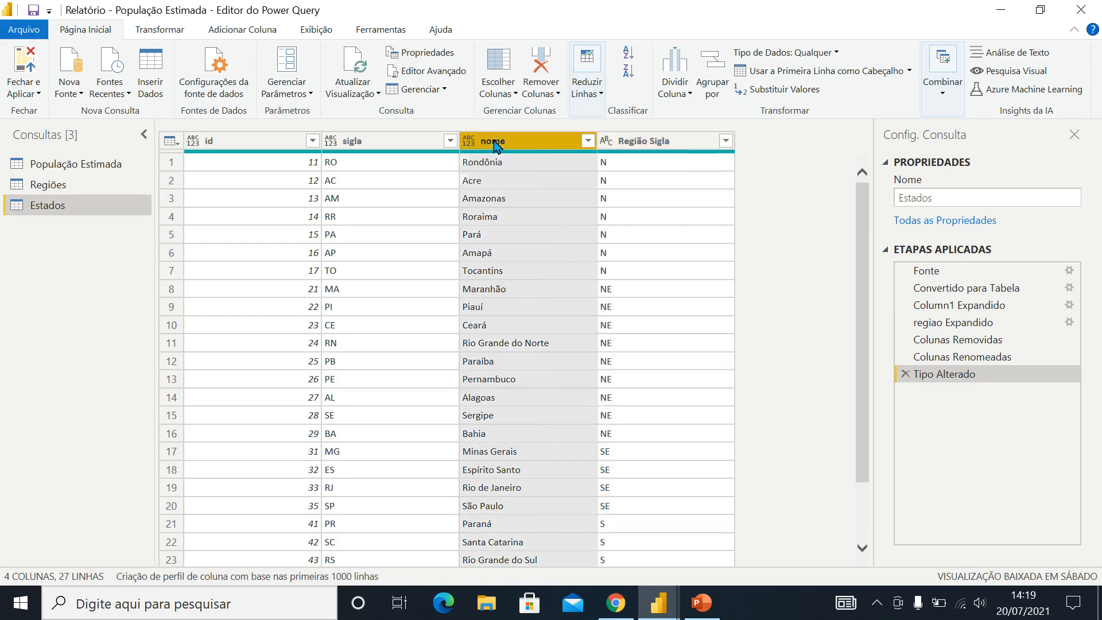
pyautogui.write('Es')
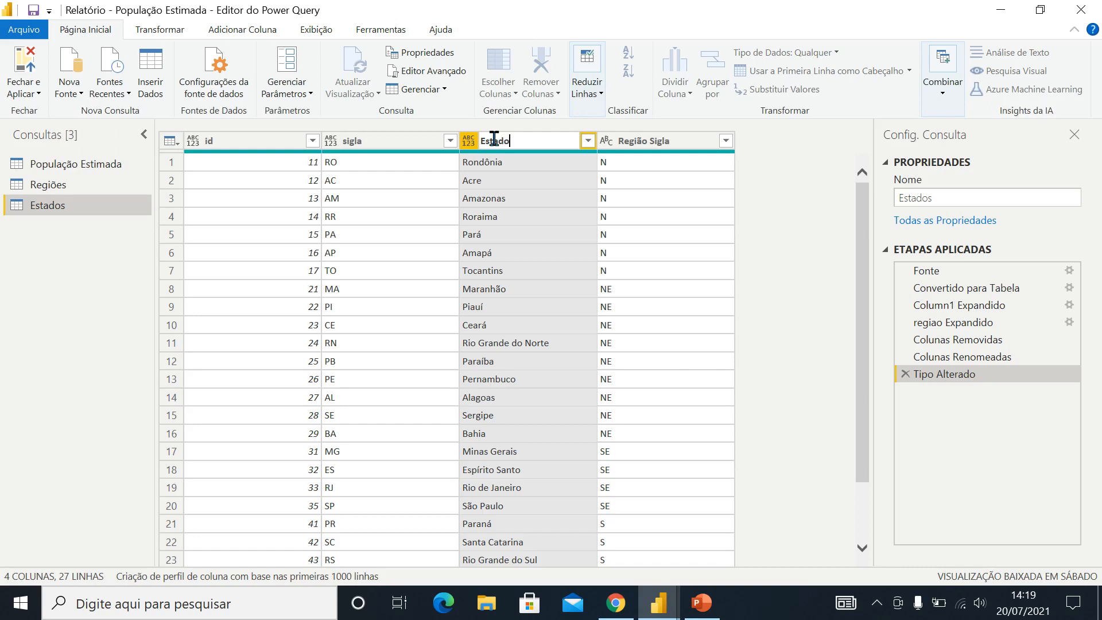
pyautogui.write('tado')
pyautogui.press('Return')
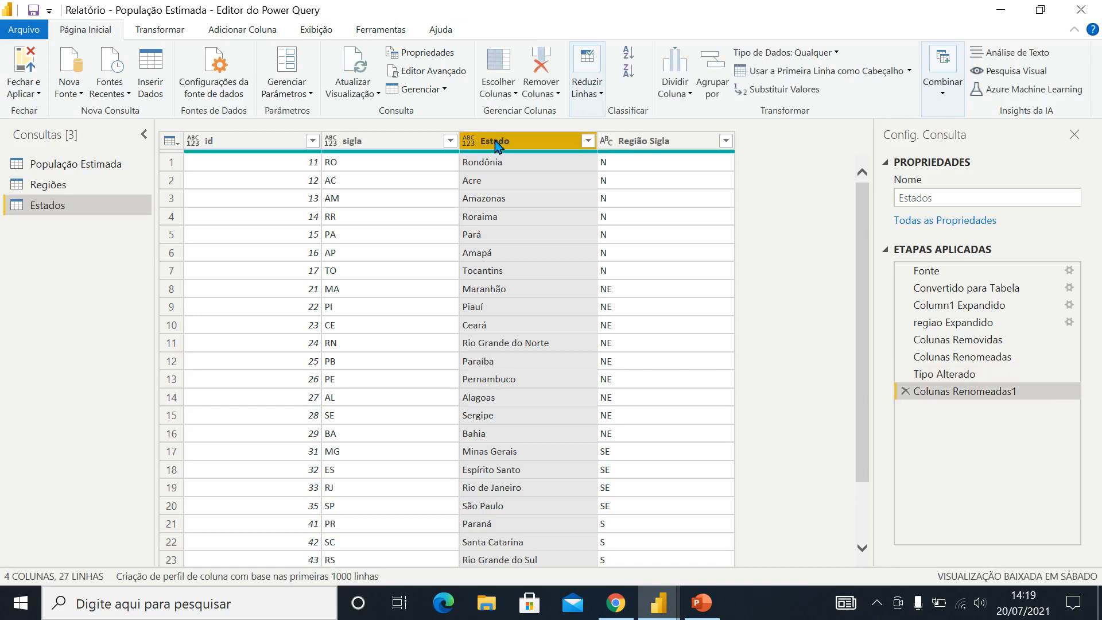
pyautogui.doubleClick(363, 141)
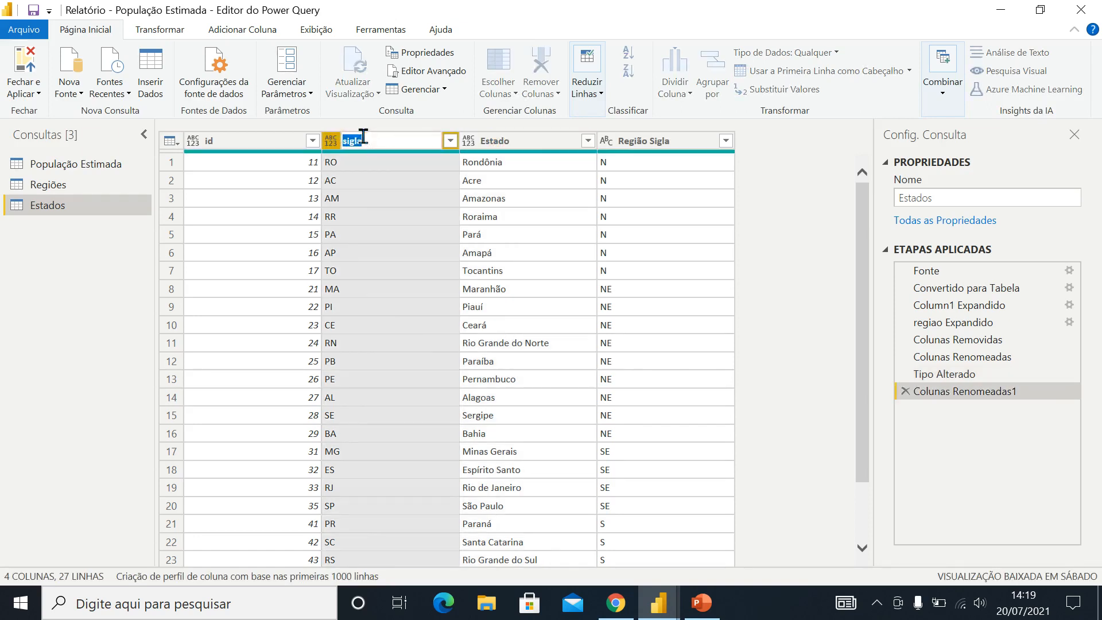
pyautogui.write('UF')
pyautogui.press('Return')
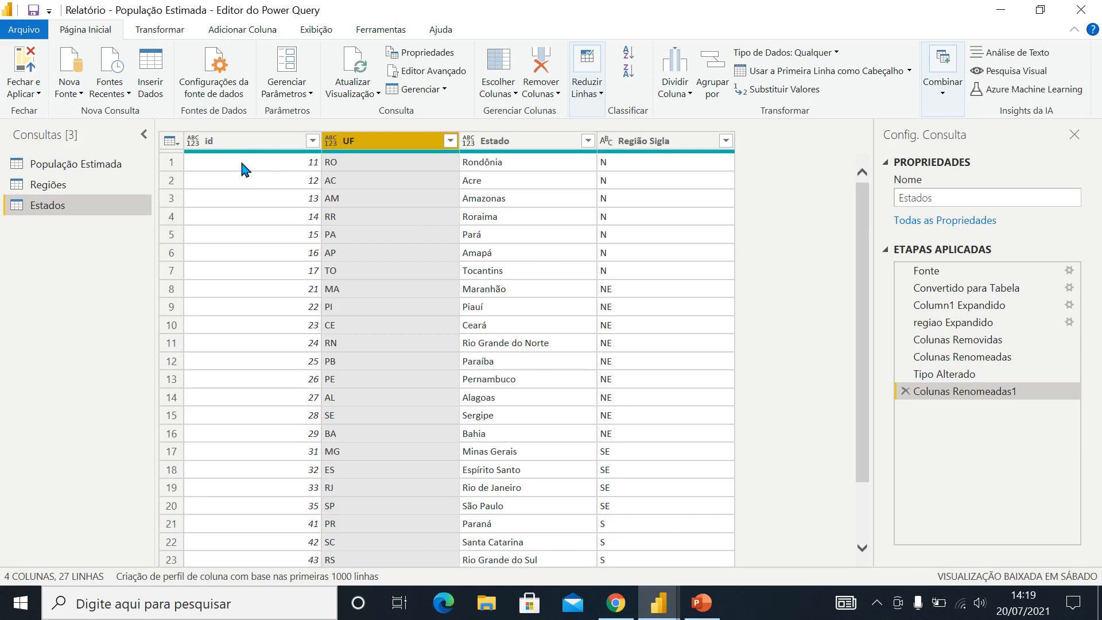
# Rename the id column of the Estados query to UF Código IBGE, copying the name from the População Estimada query
pyautogui.click(46, 169)
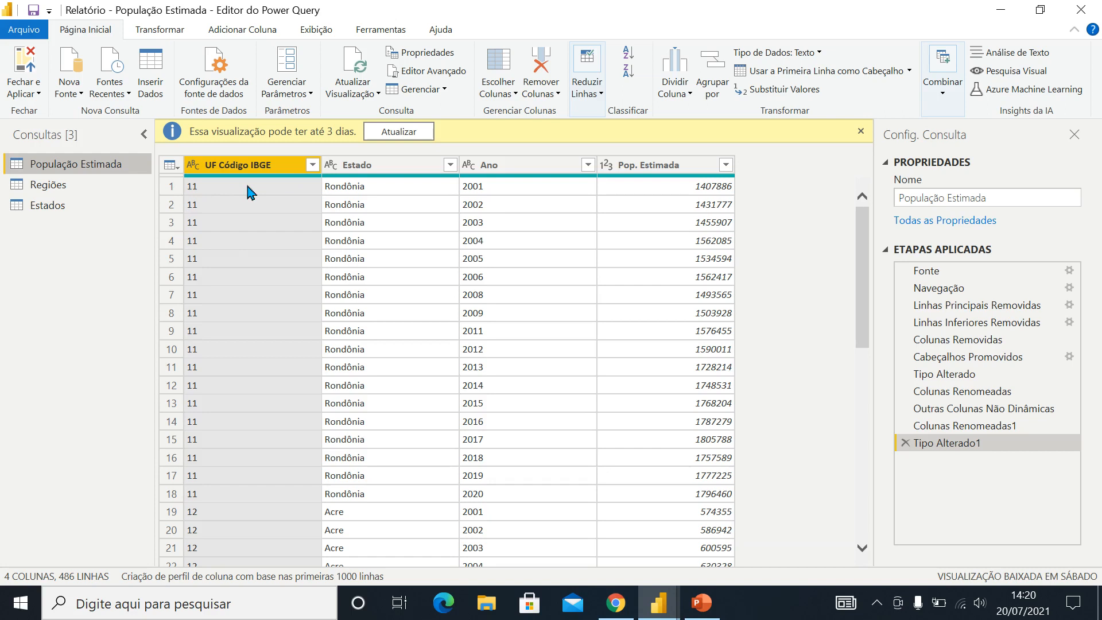
pyautogui.doubleClick(281, 161)
pyautogui.hotkey('ctrl', 'c')
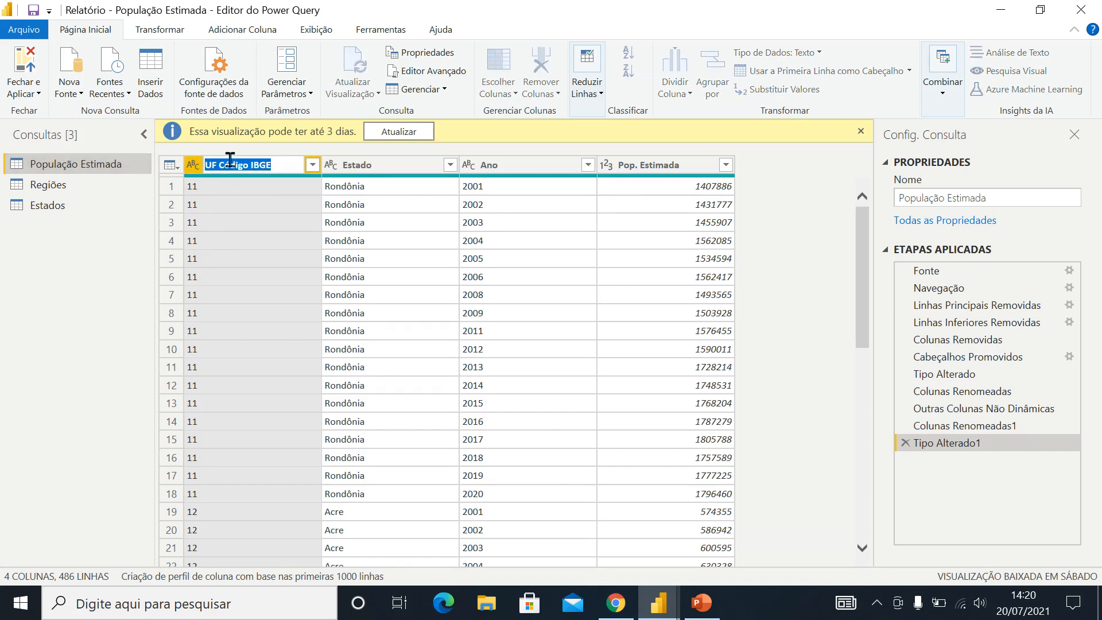
pyautogui.click(48, 205)
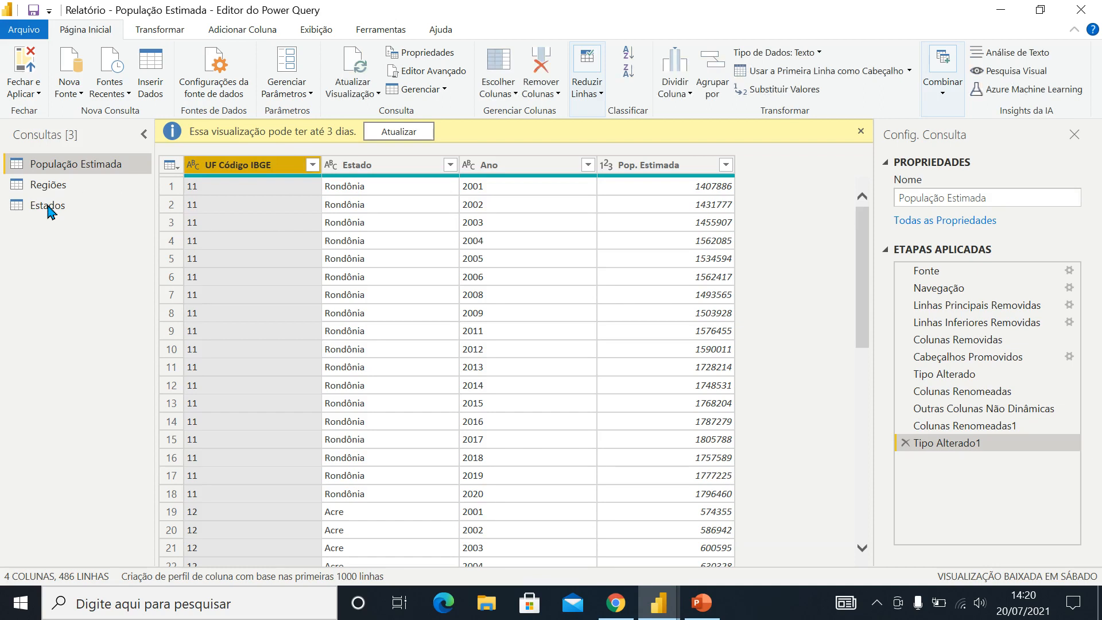
pyautogui.click(48, 206)
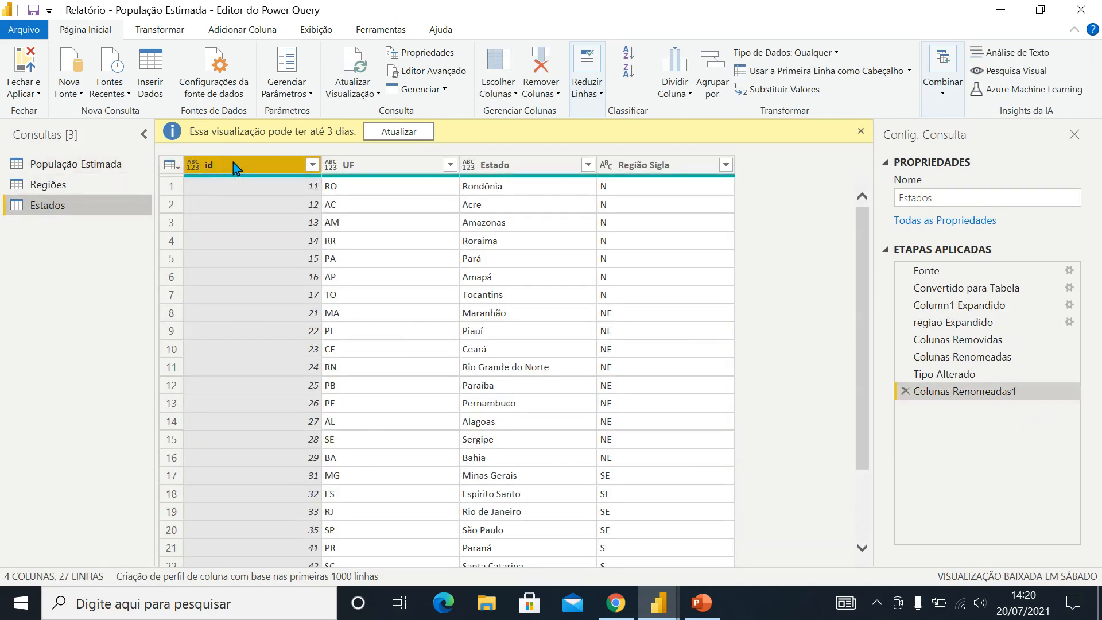
pyautogui.doubleClick(233, 165)
pyautogui.hotkey('ctrl', 'v')
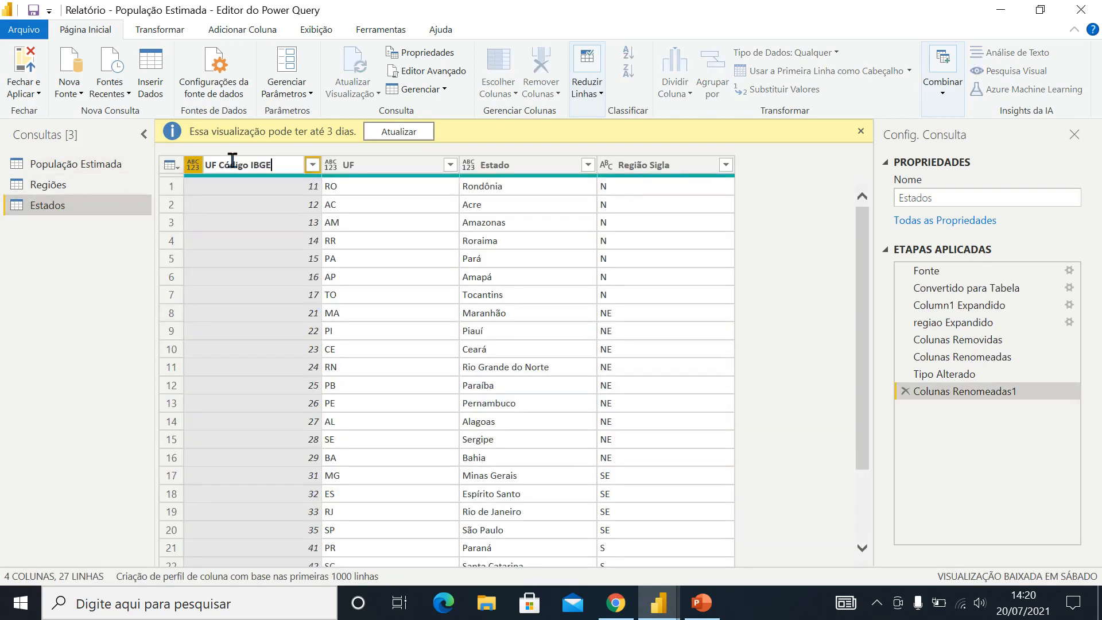
pyautogui.press('Return')
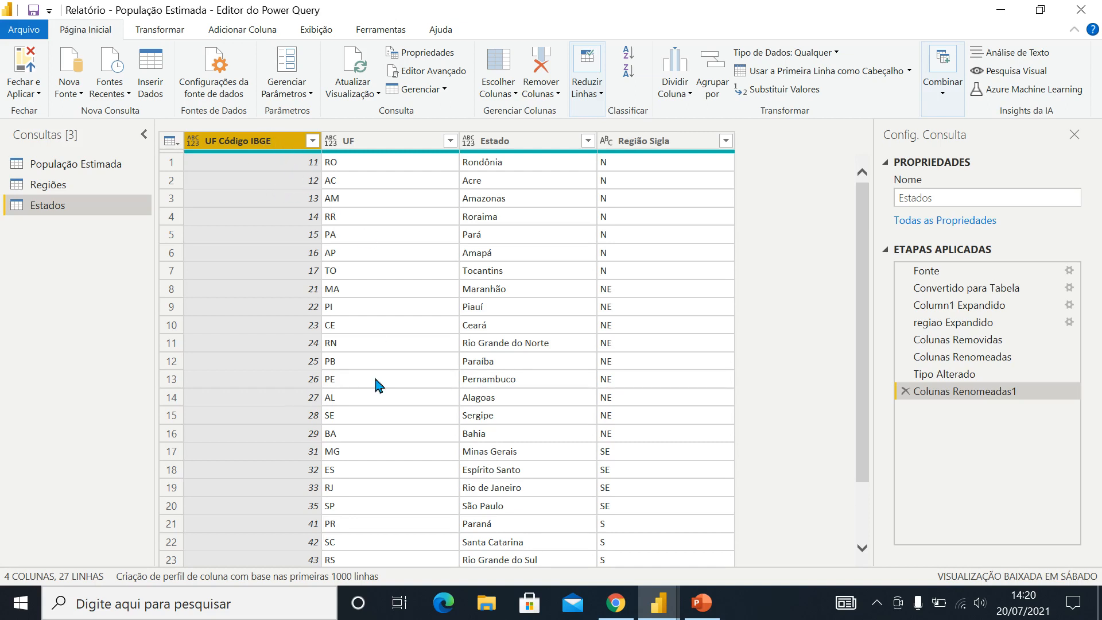
# Check the UF Código IBGE type in População Estimada, and set the Estados columns UF Código IBGE, UF and Estado to Texto
pyautogui.scroll(-1, 374, 380)
pyautogui.scroll(1, 374, 380)
pyautogui.click(100, 168)
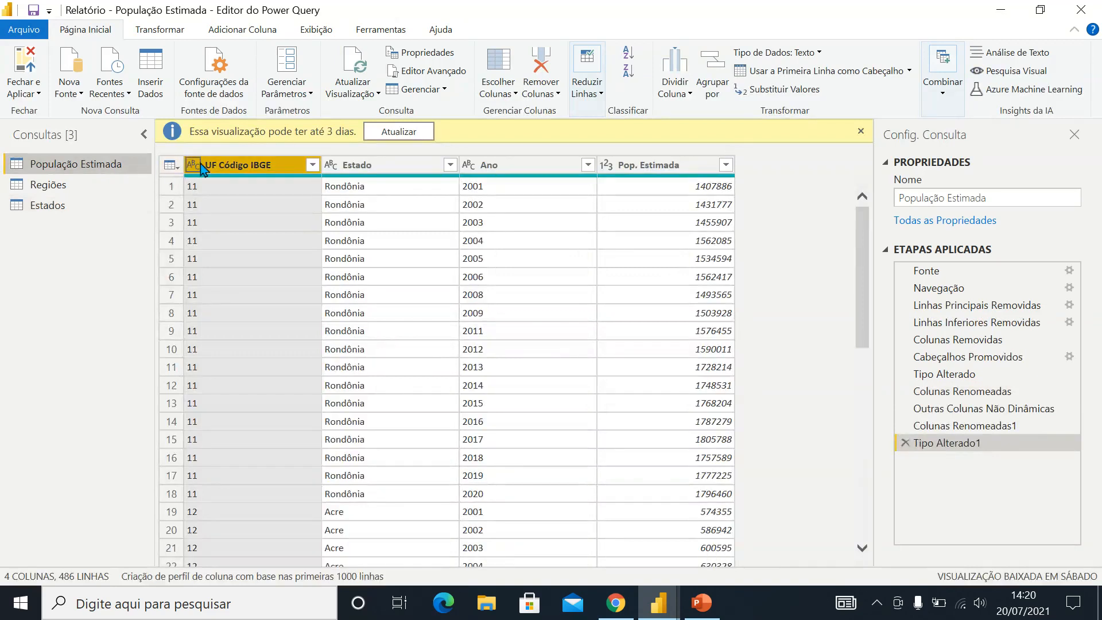
pyautogui.click(54, 206)
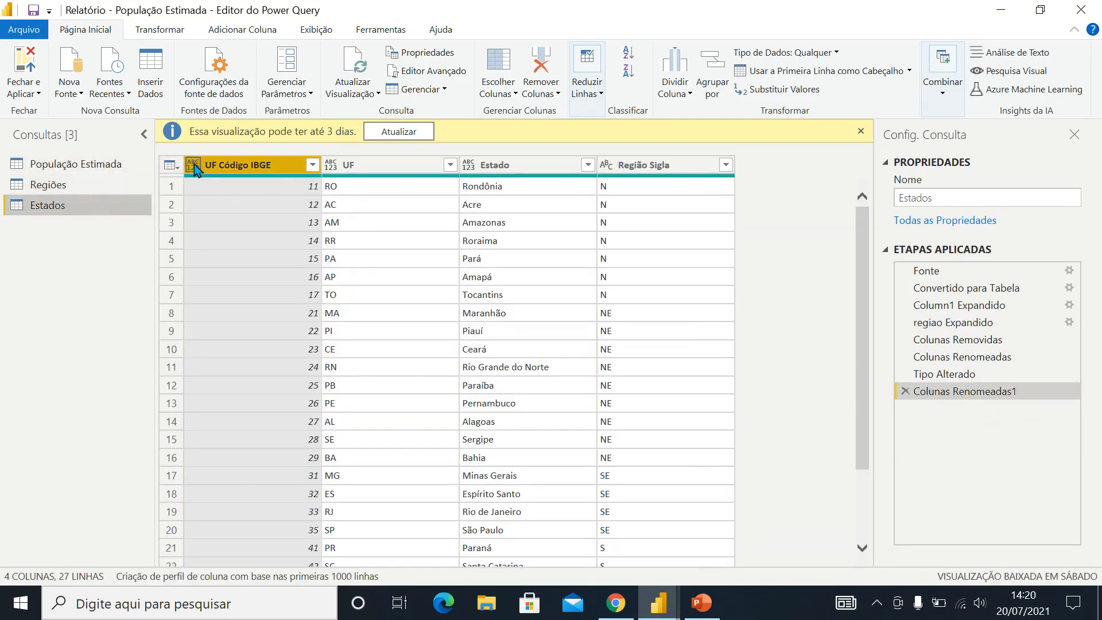
pyautogui.click(194, 166)
pyautogui.click(221, 351)
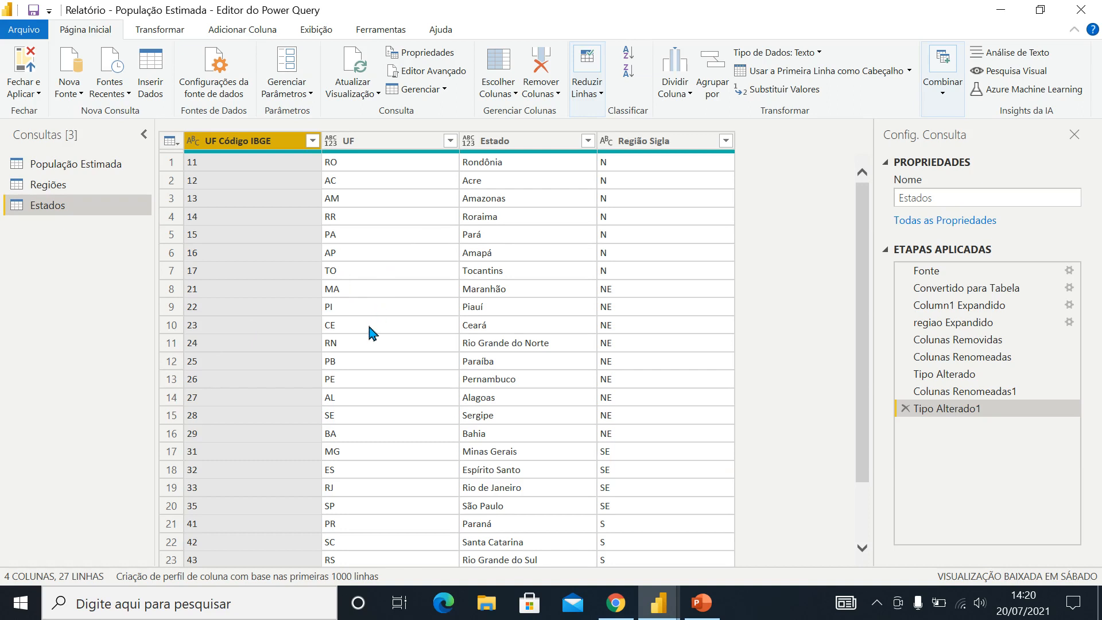
pyautogui.click(331, 142)
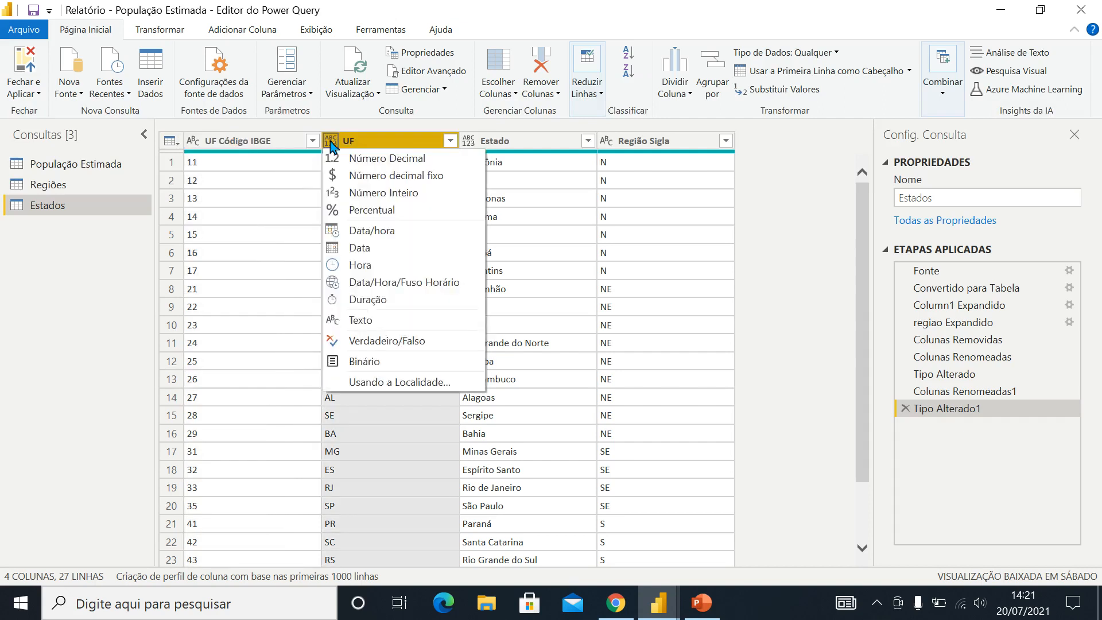
pyautogui.click(356, 316)
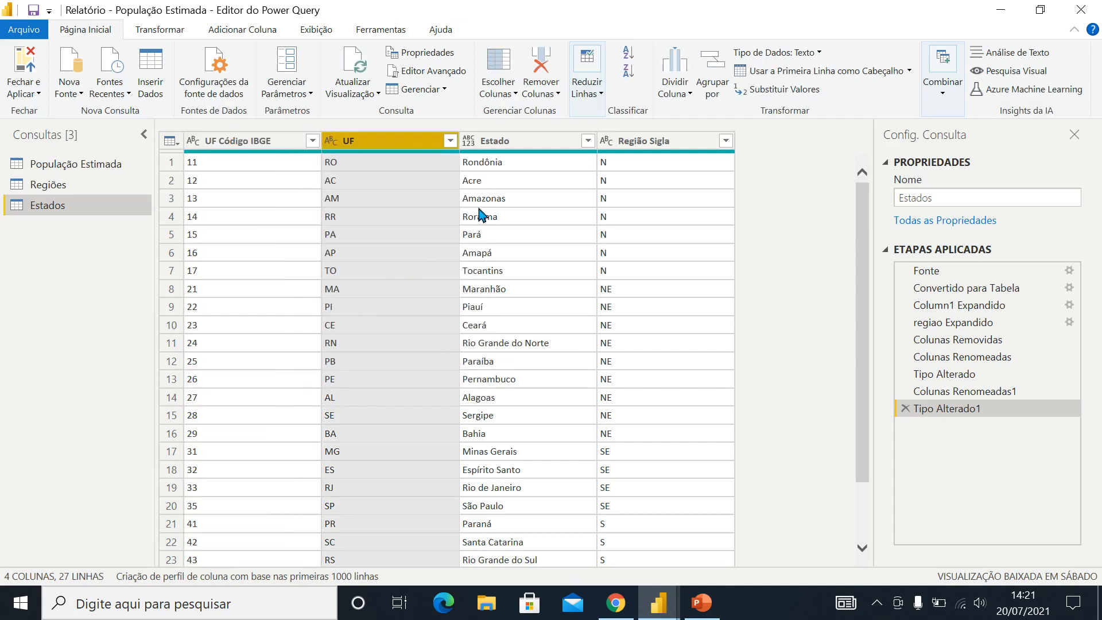
pyautogui.click(469, 143)
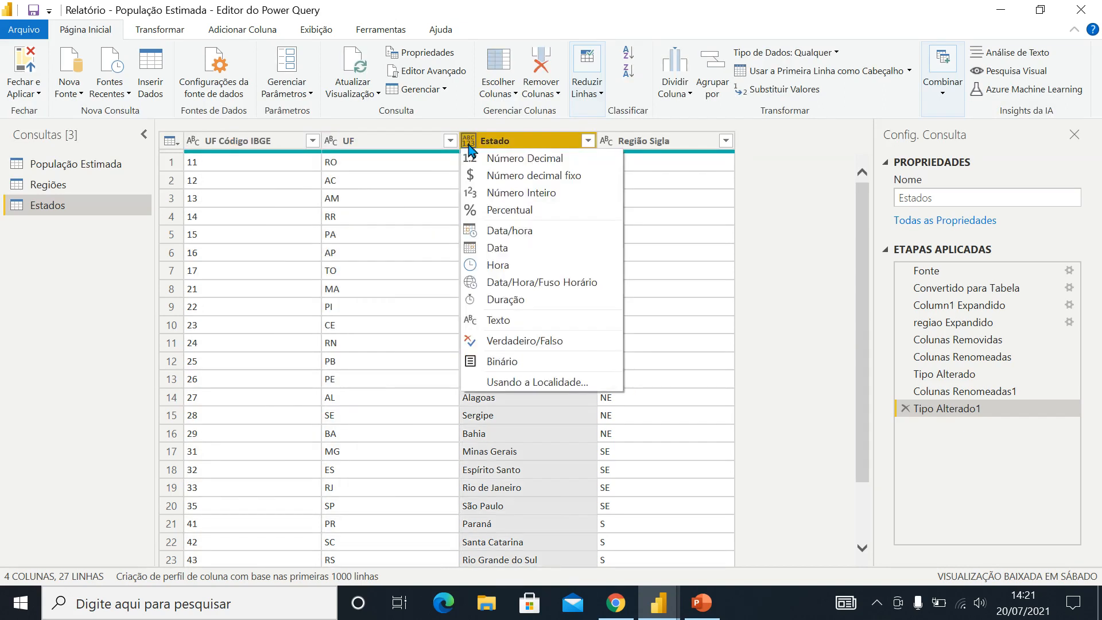
pyautogui.click(472, 315)
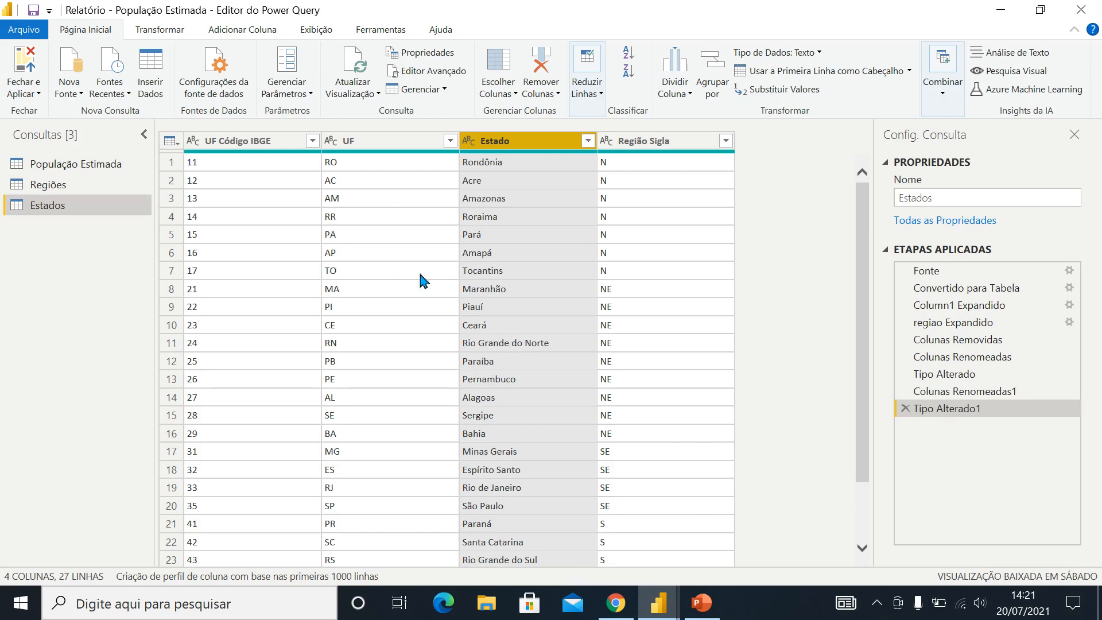
# Review the finished Regiões and Estados queries by comparing their columns and shared Região Sigla key
pyautogui.click(49, 190)
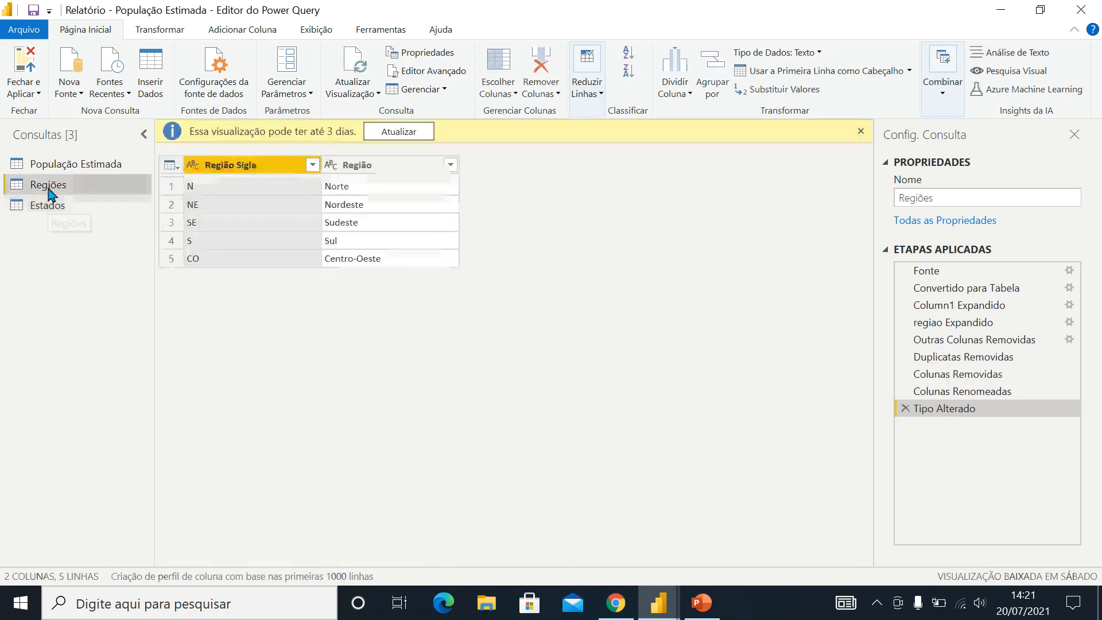
pyautogui.click(48, 202)
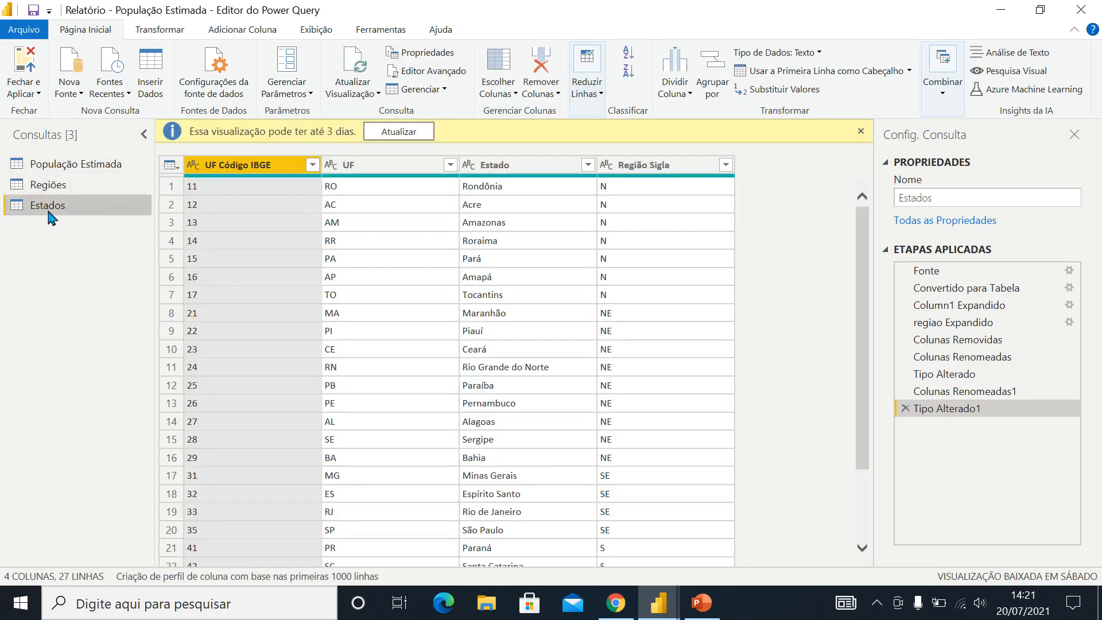
pyautogui.click(51, 183)
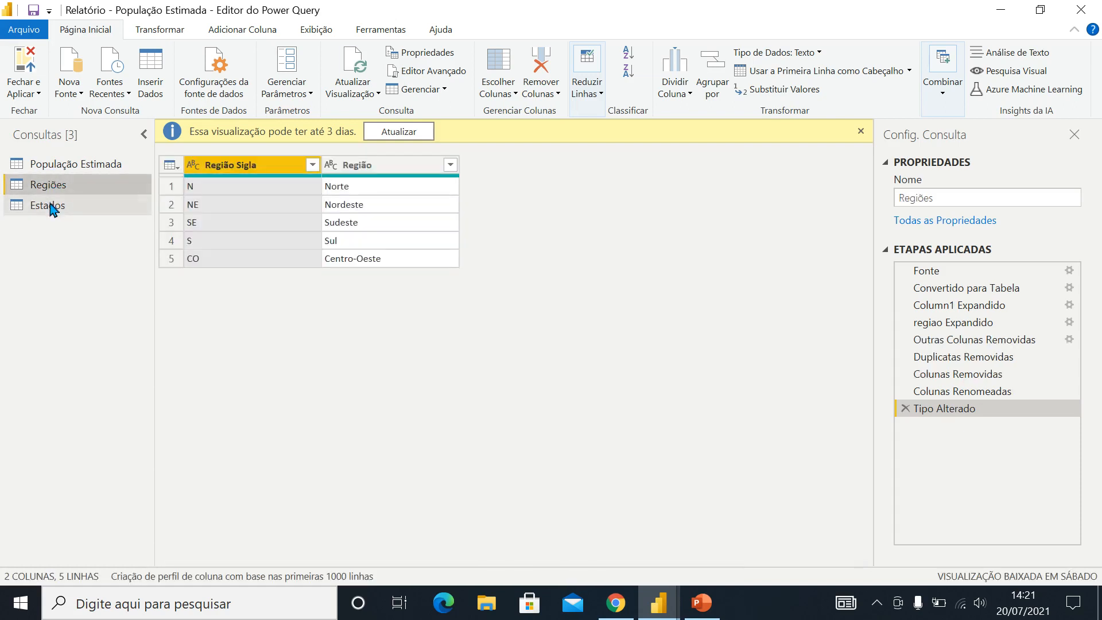
pyautogui.click(51, 209)
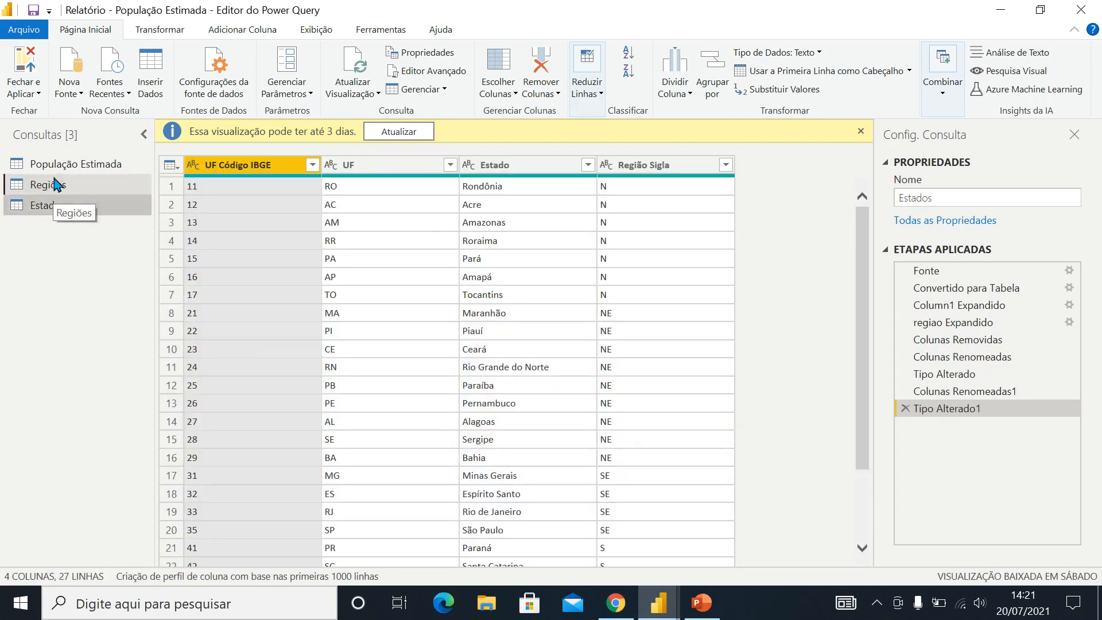
# Compare the Regiões, Estados and População Estimada queries, checking their shared Região Sigla and UF Código IBGE columns
pyautogui.click(54, 184)
pyautogui.click(53, 212)
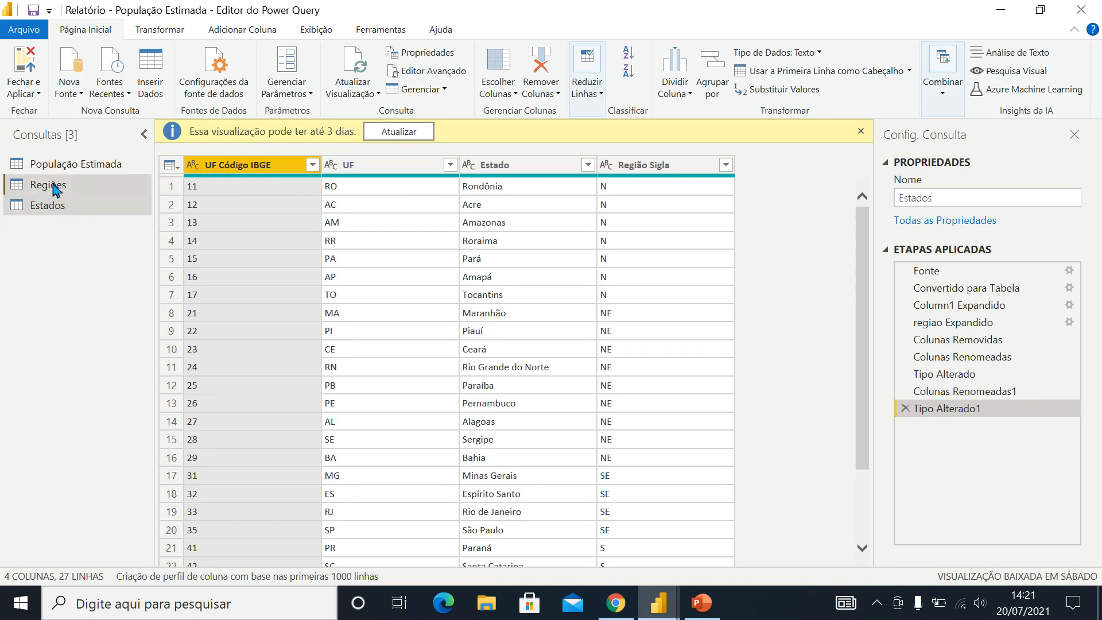
pyautogui.click(55, 187)
pyautogui.click(55, 206)
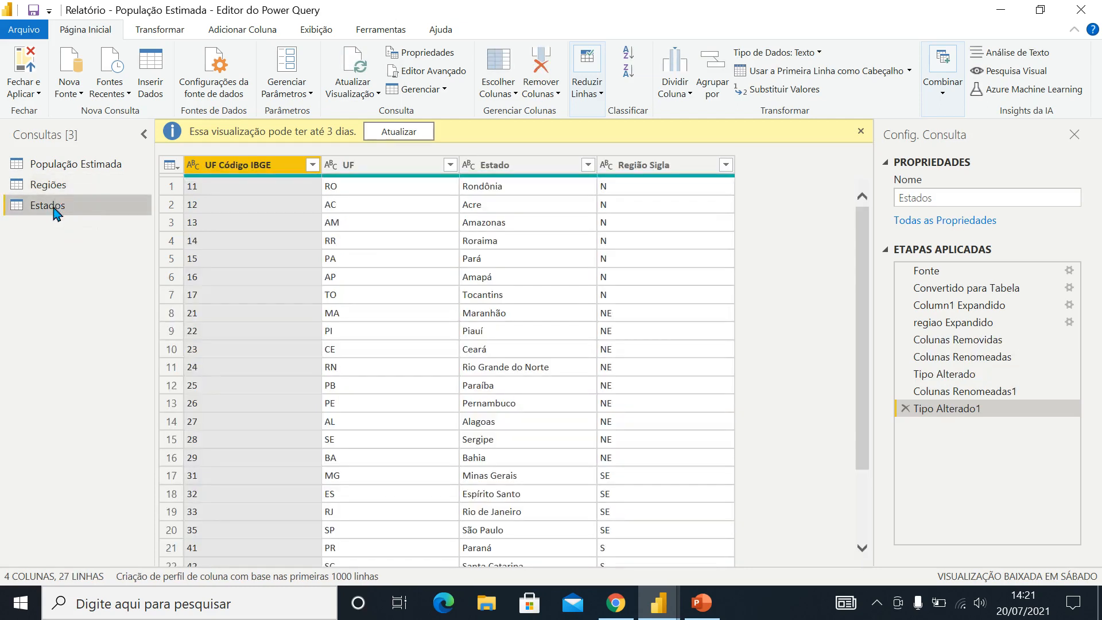
pyautogui.click(54, 187)
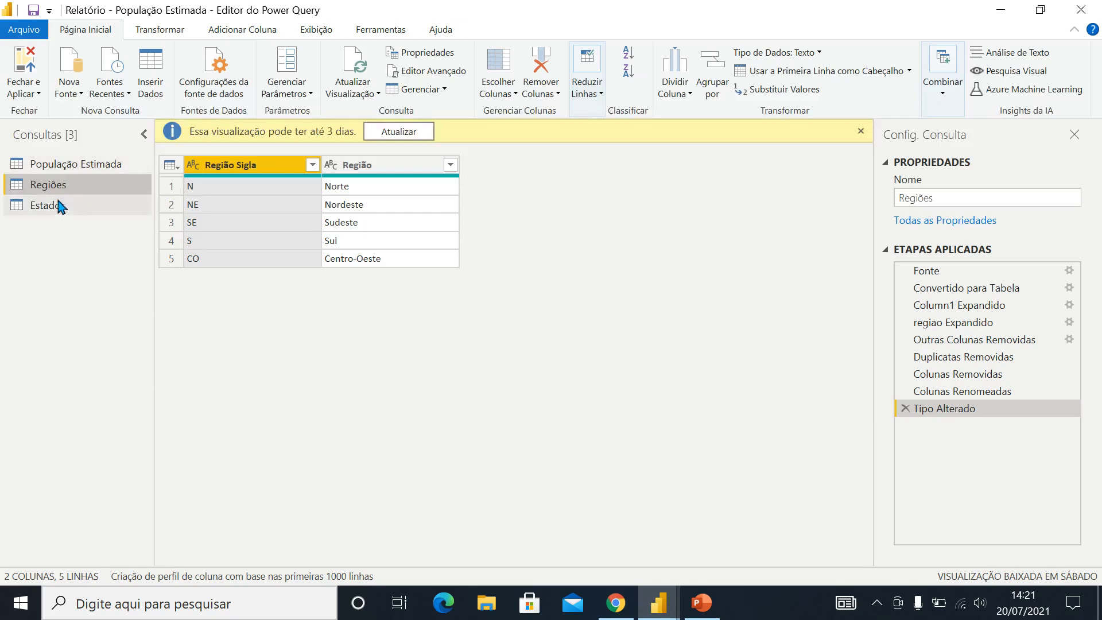
pyautogui.click(66, 167)
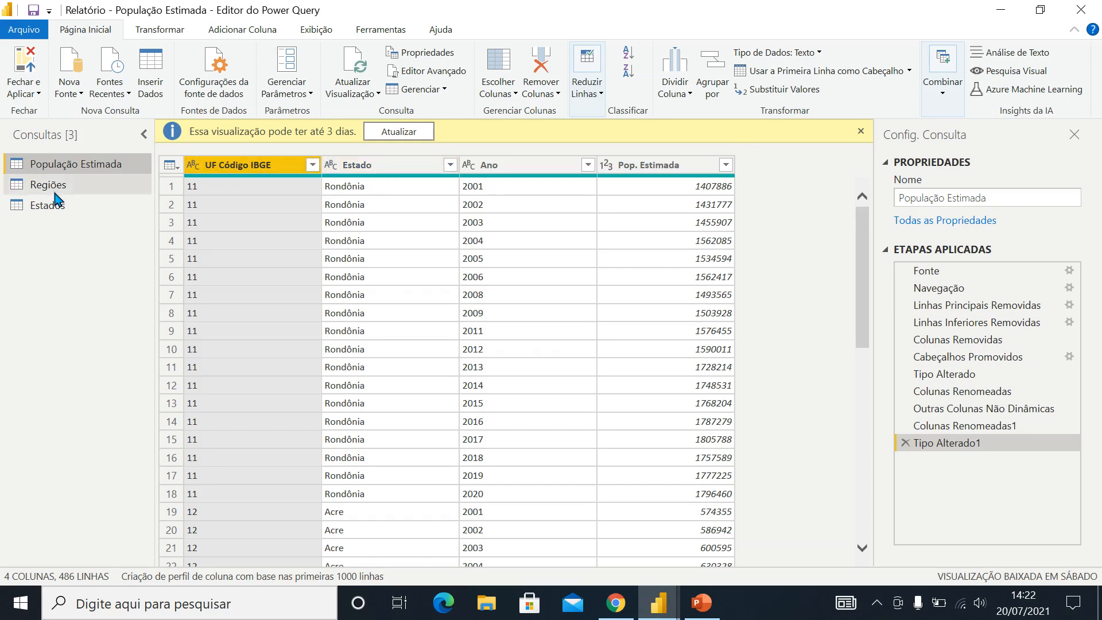
pyautogui.click(52, 213)
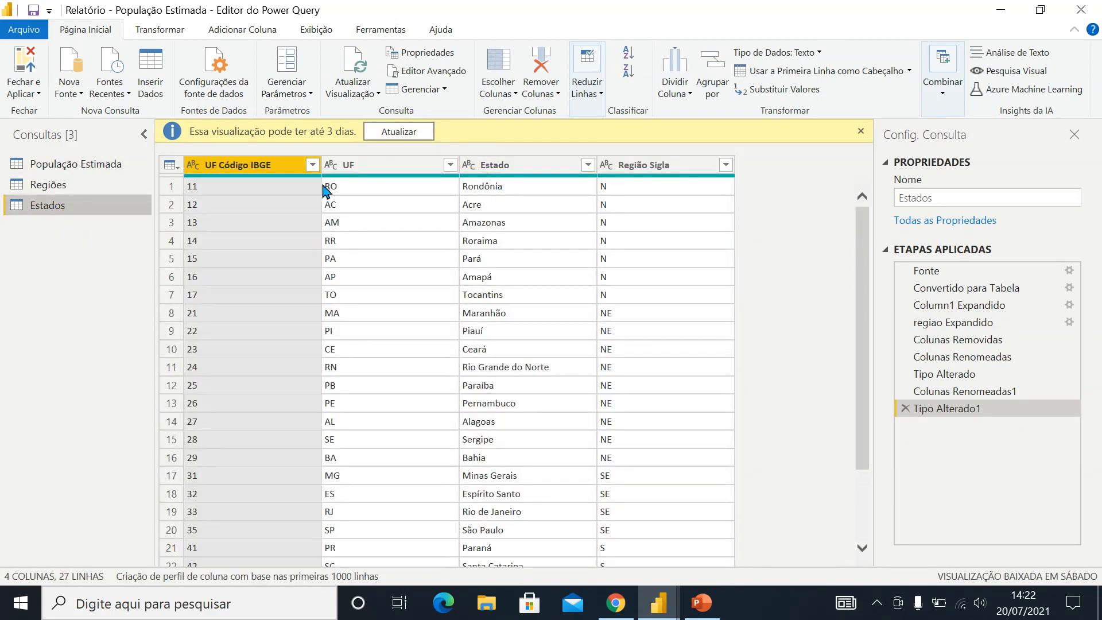
pyautogui.click(63, 168)
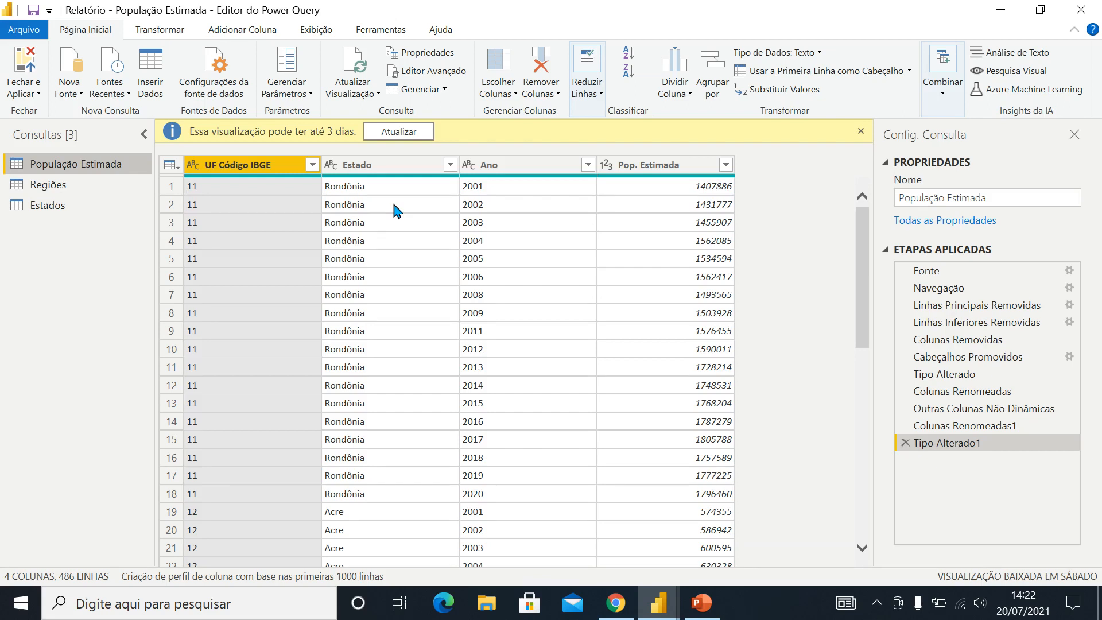
# Close the query editor applying the changes, and open the report's relationship model with Propriedades and Campos collapsed
pyautogui.click(30, 59)
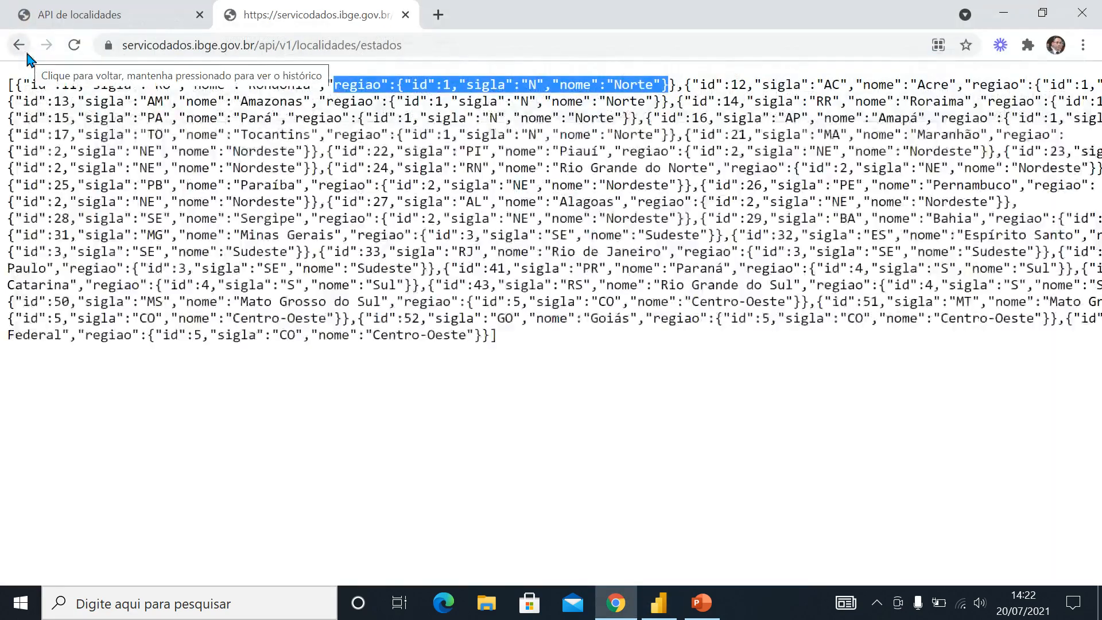
pyautogui.click(660, 603)
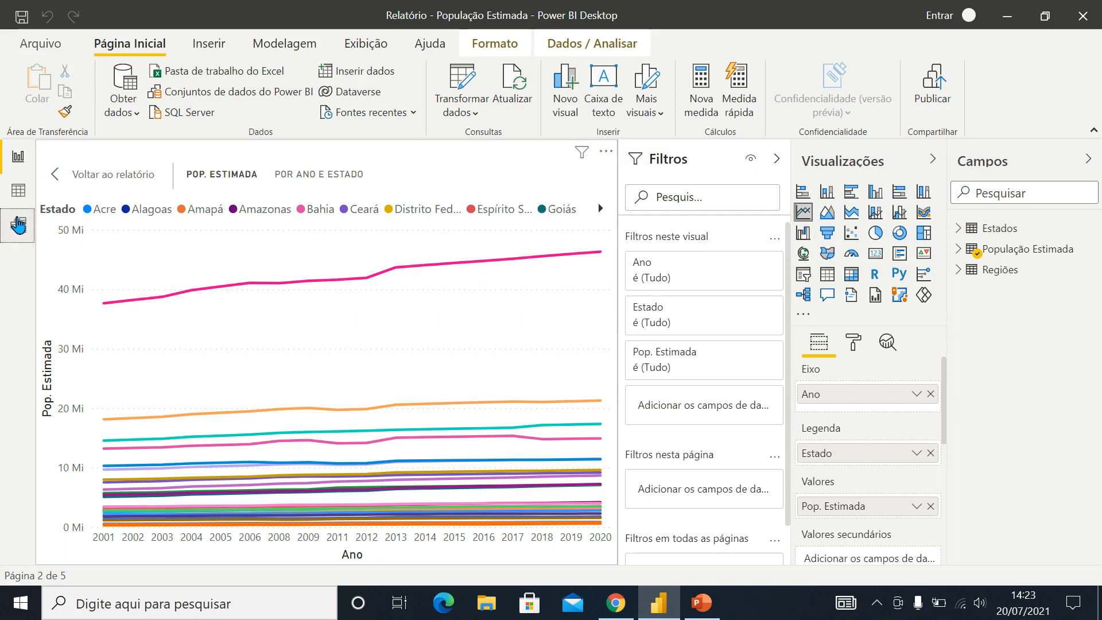
pyautogui.click(19, 224)
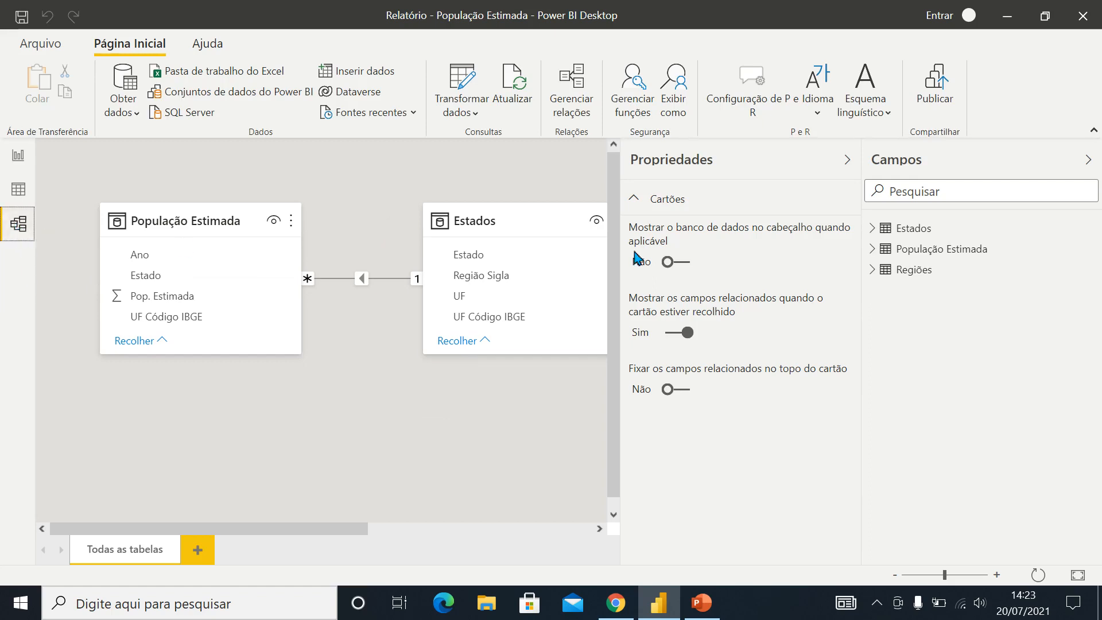
pyautogui.click(822, 172)
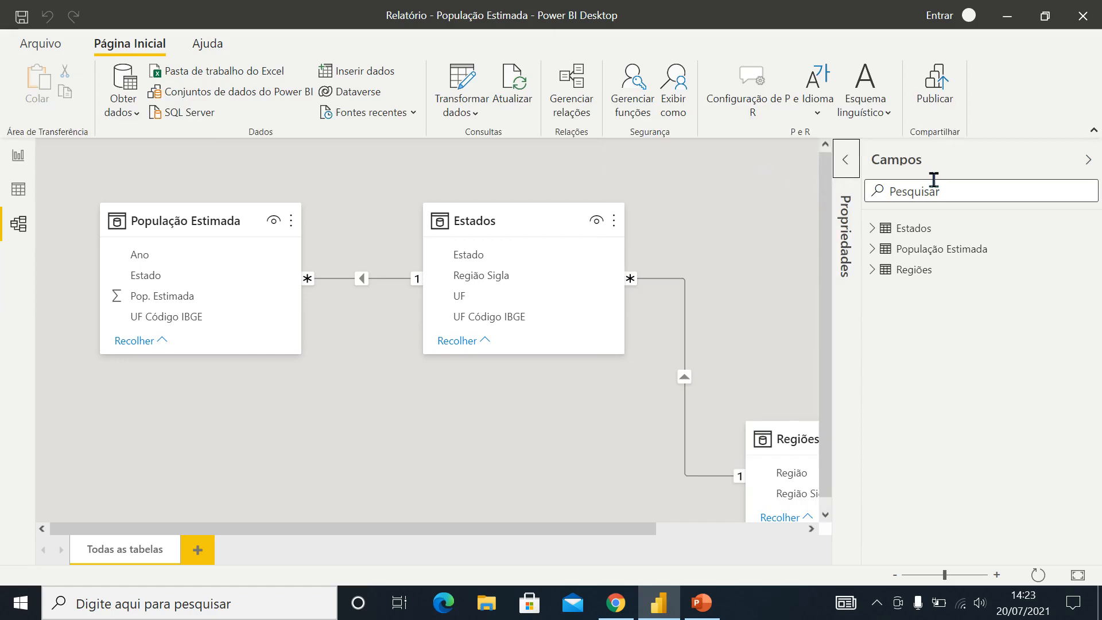
pyautogui.click(894, 167)
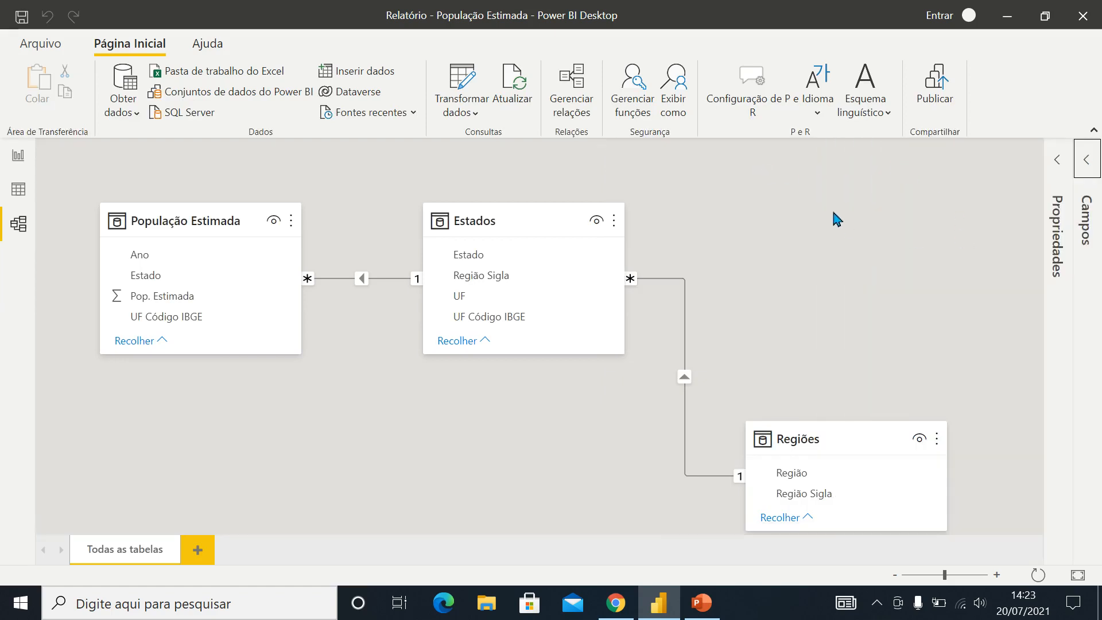
# Arrange the model tables in a row from left to right: Regiões, Estados, População Estimada
pyautogui.click(827, 437)
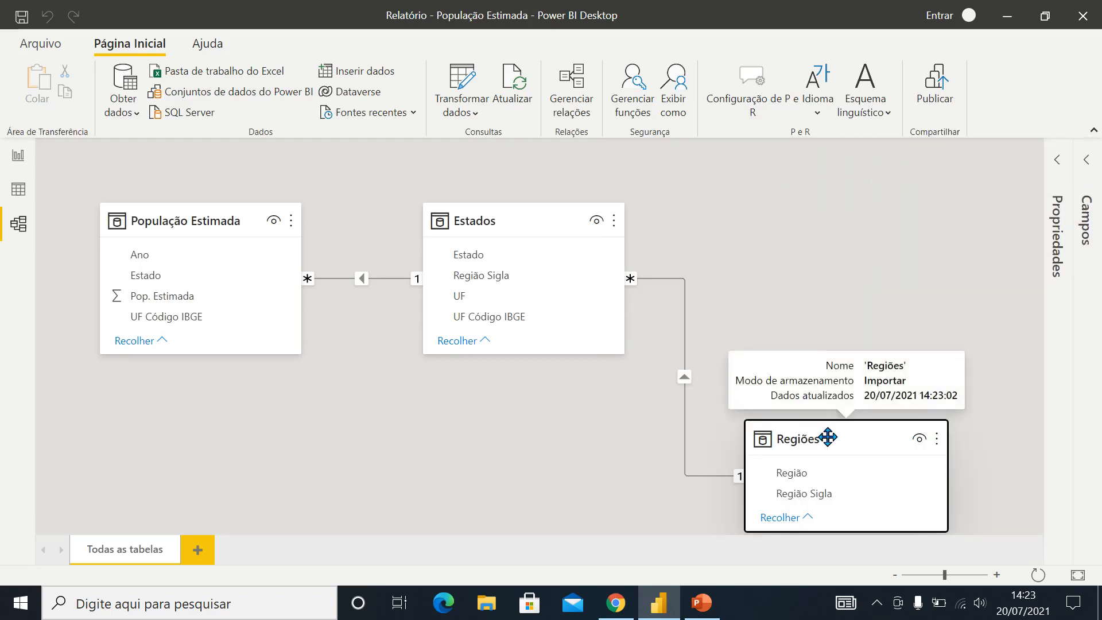
pyautogui.rightClick(805, 269)
pyautogui.moveTo(809, 439); pyautogui.dragTo(820, 243)
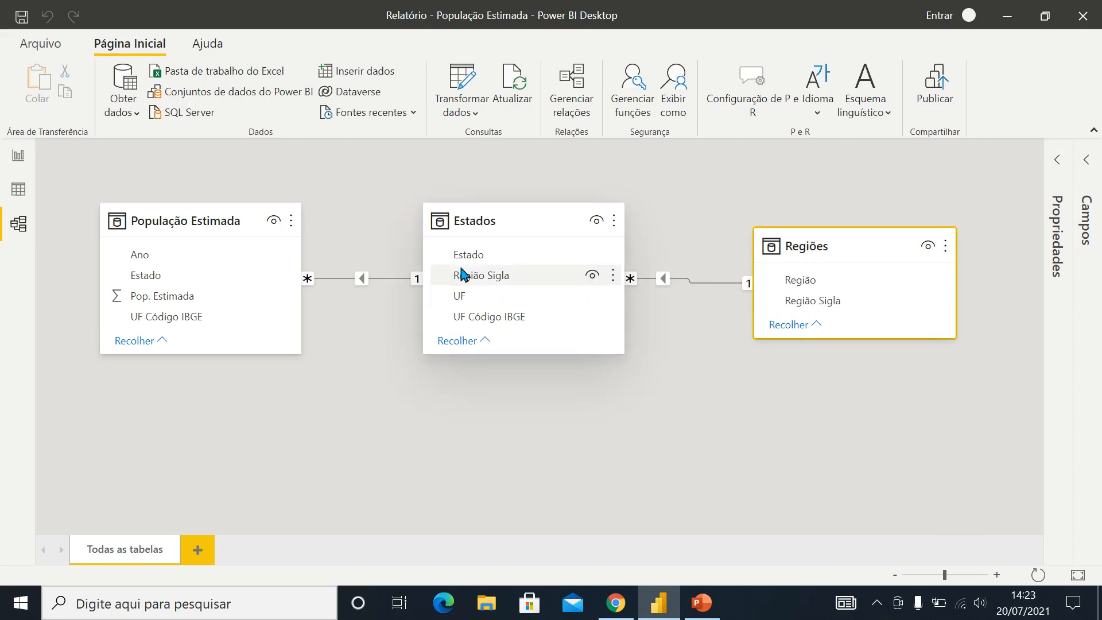
pyautogui.moveTo(460, 365); pyautogui.dragTo(710, 403)
pyautogui.moveTo(871, 247); pyautogui.dragTo(210, 204)
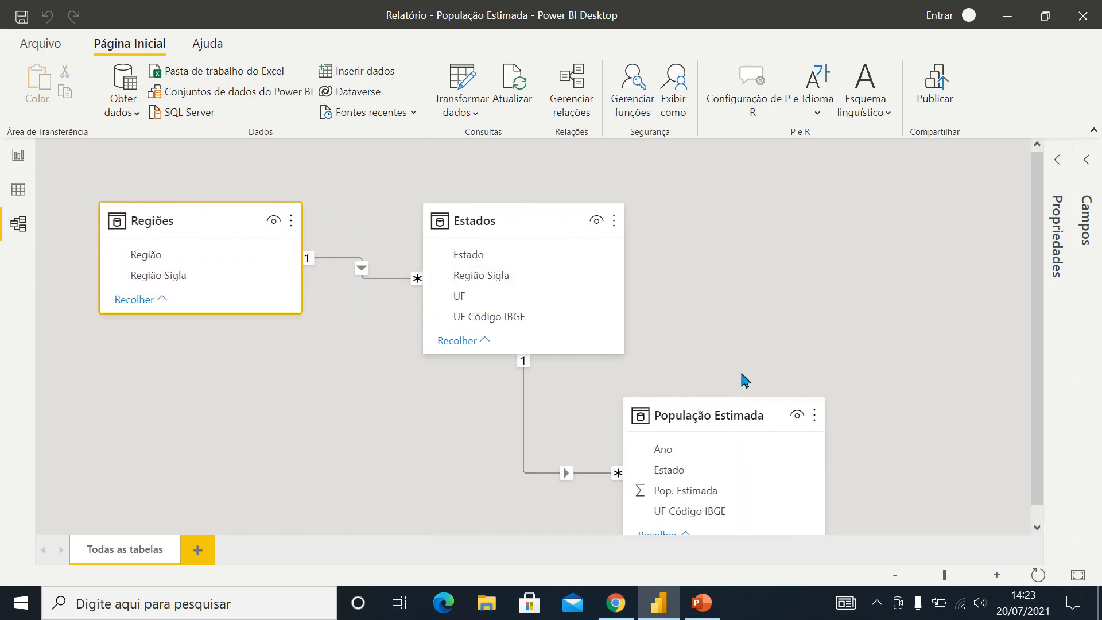
pyautogui.moveTo(717, 406); pyautogui.dragTo(858, 225)
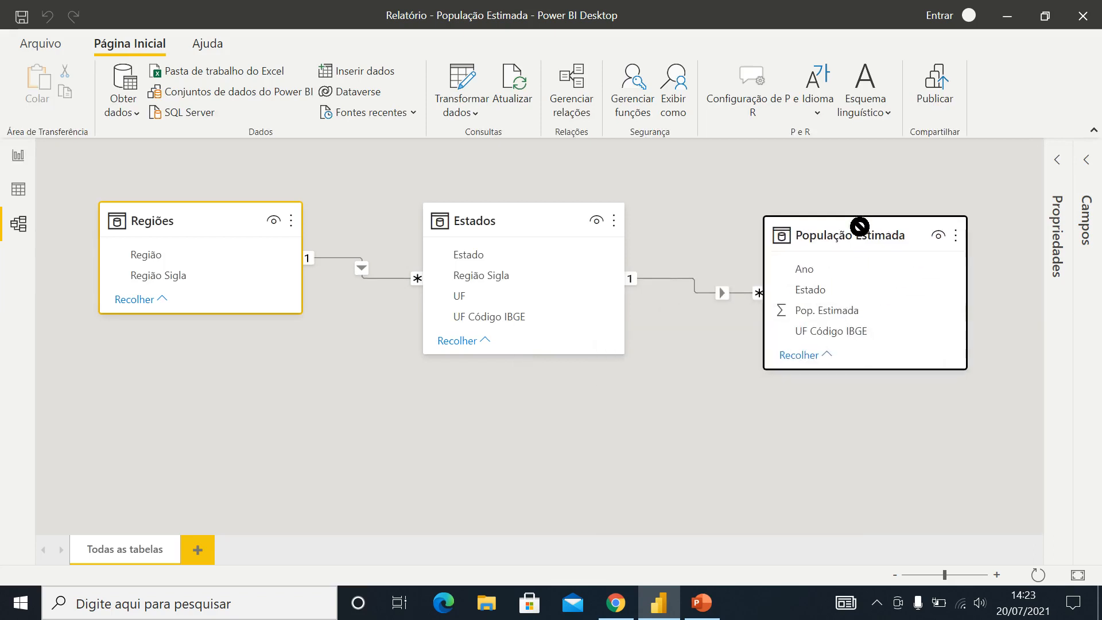
pyautogui.moveTo(509, 225)
pyautogui.mouseDown()
pyautogui.moveTo(542, 224)
pyautogui.moveTo(498, 224)
pyautogui.mouseUp()
pyautogui.moveTo(865, 239); pyautogui.dragTo(855, 239)
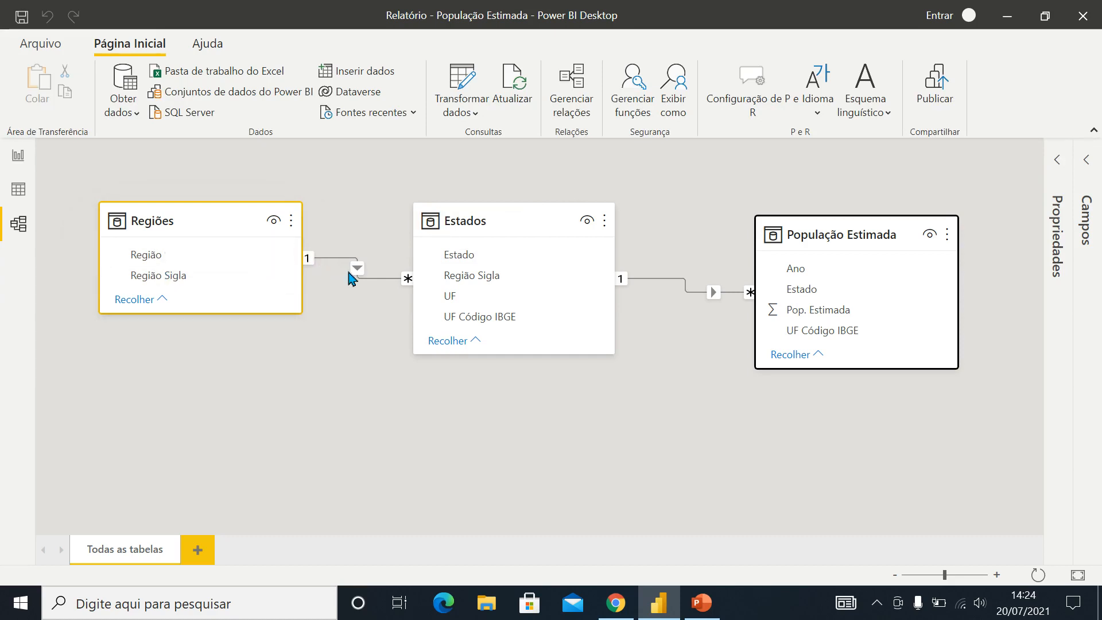
# Inspect which columns link Regiões to Estados and Estados to População Estimada in the model
pyautogui.click(474, 280)
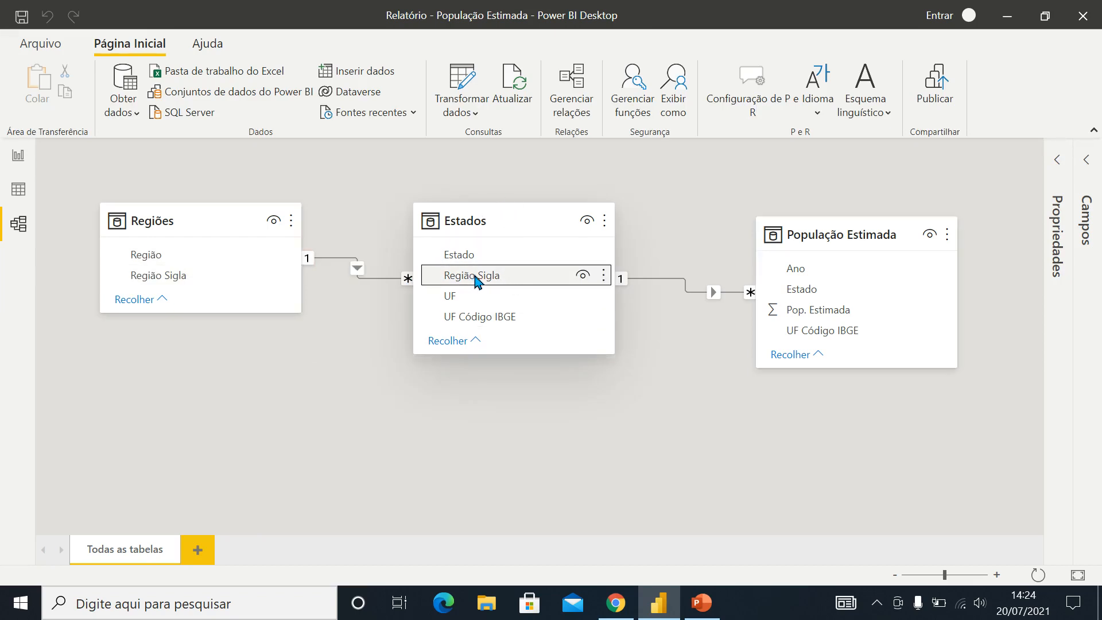
pyautogui.click(356, 271)
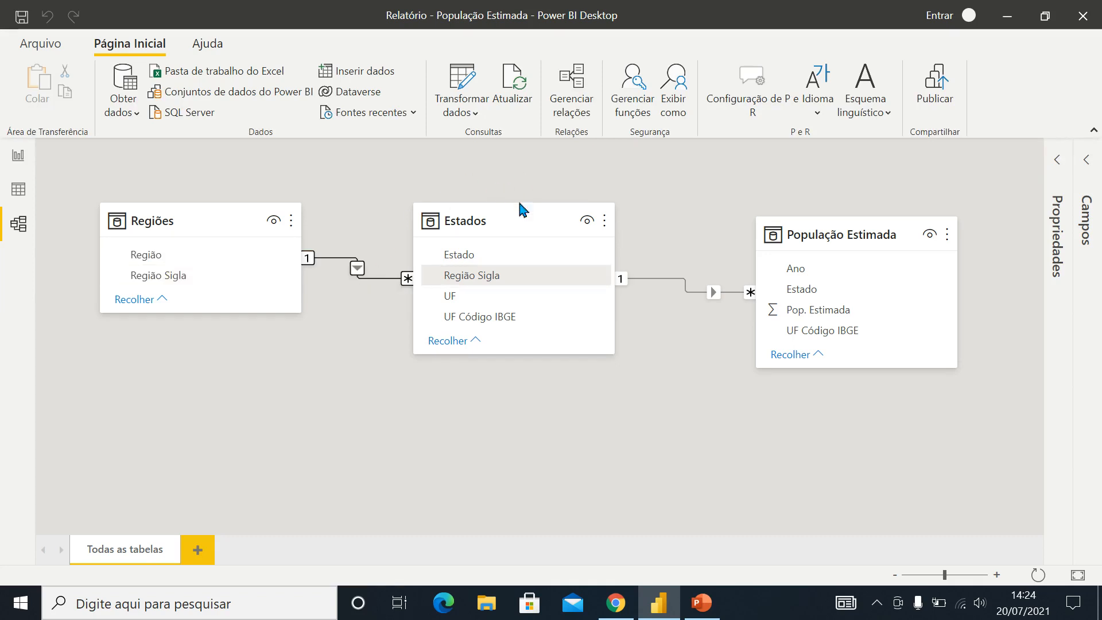
pyautogui.click(501, 219)
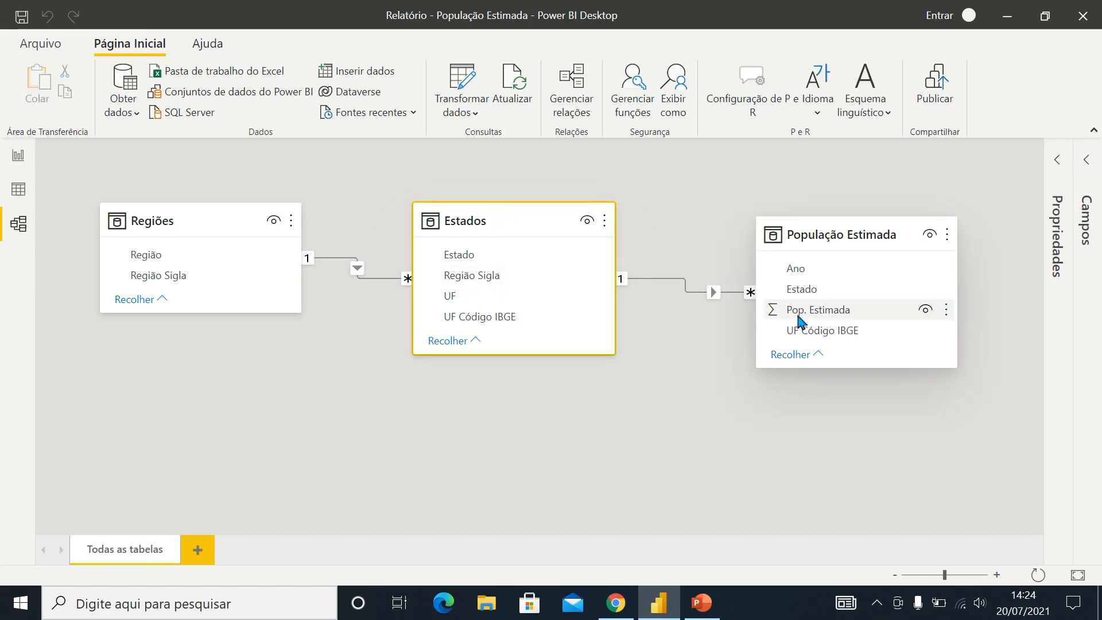
pyautogui.click(846, 233)
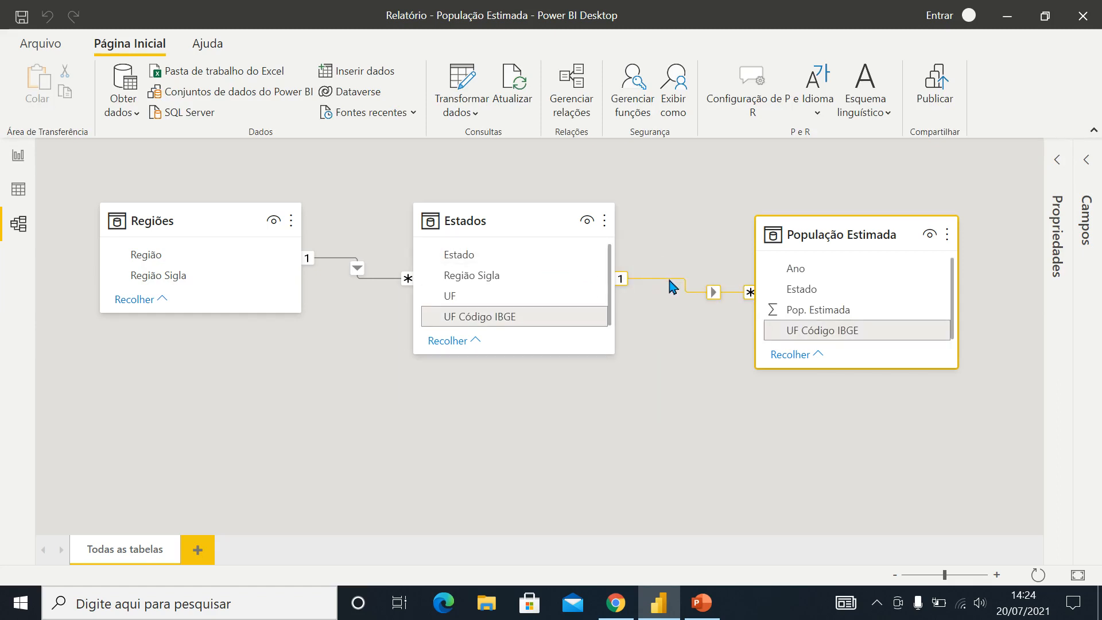
# Delete the relationship between Estados and População Estimada and the one between Regiões and Estados
pyautogui.rightClick(712, 296)
pyautogui.click(731, 302)
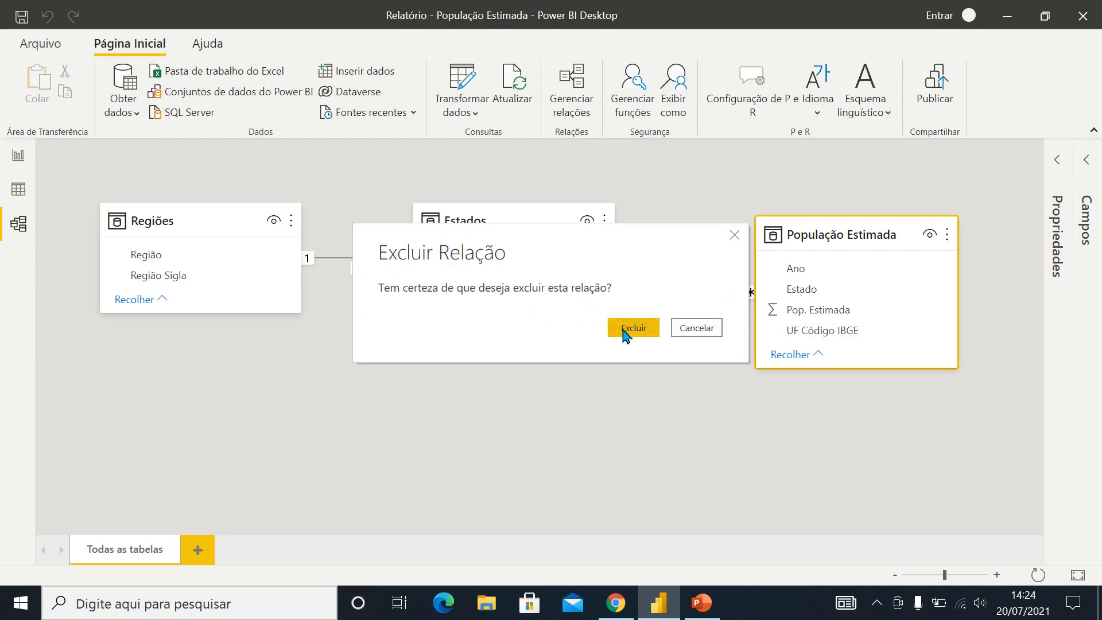
pyautogui.click(639, 334)
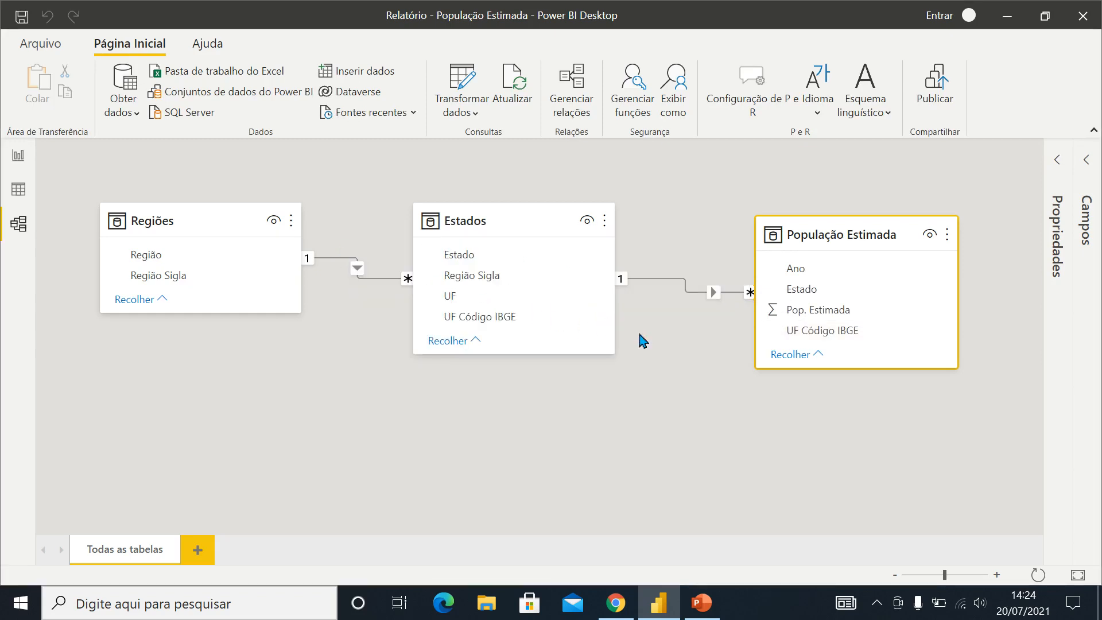
pyautogui.rightClick(350, 265)
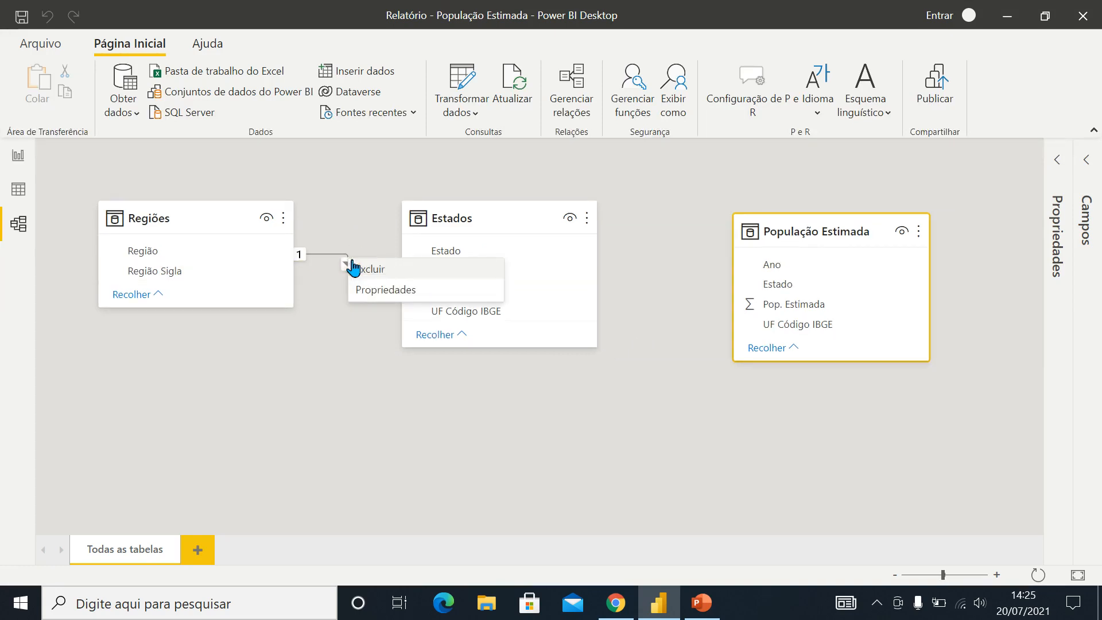
pyautogui.click(382, 275)
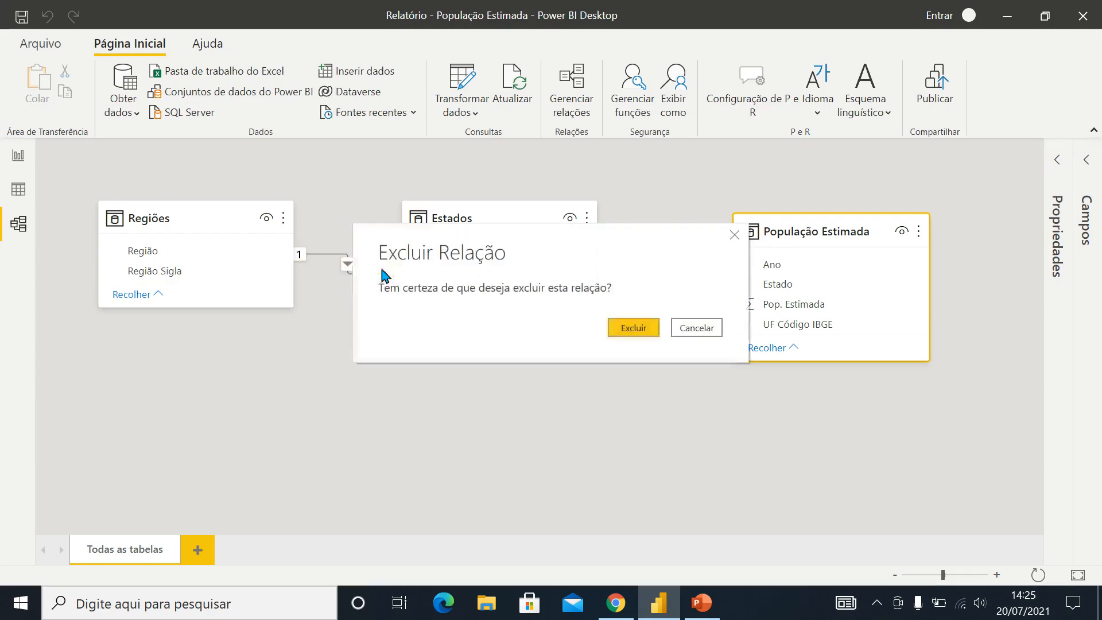
pyautogui.click(636, 331)
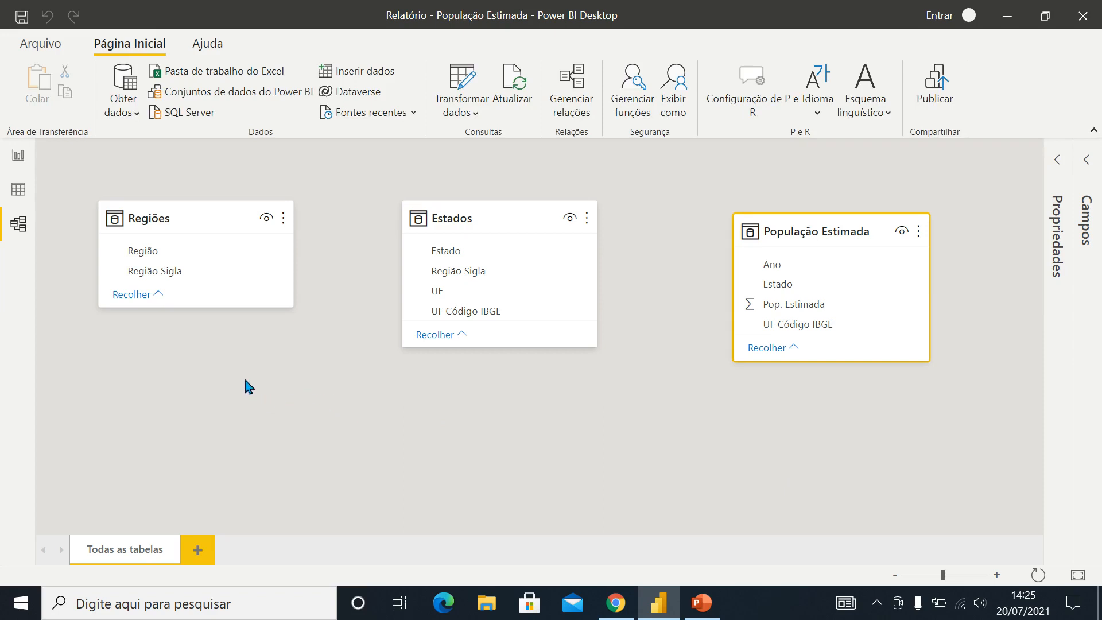
# Relate Regiões to Estados through Região Sigla, and Estados to População Estimada through UF Código IBGE
pyautogui.click(156, 274)
pyautogui.moveTo(155, 274); pyautogui.dragTo(478, 270)
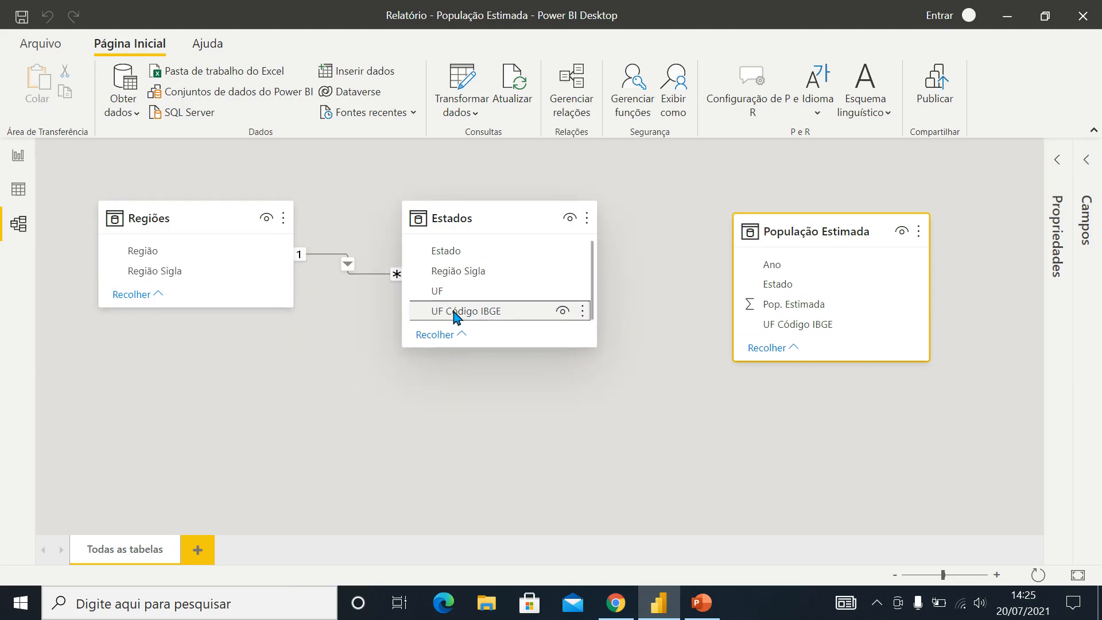
pyautogui.moveTo(454, 315); pyautogui.dragTo(791, 321)
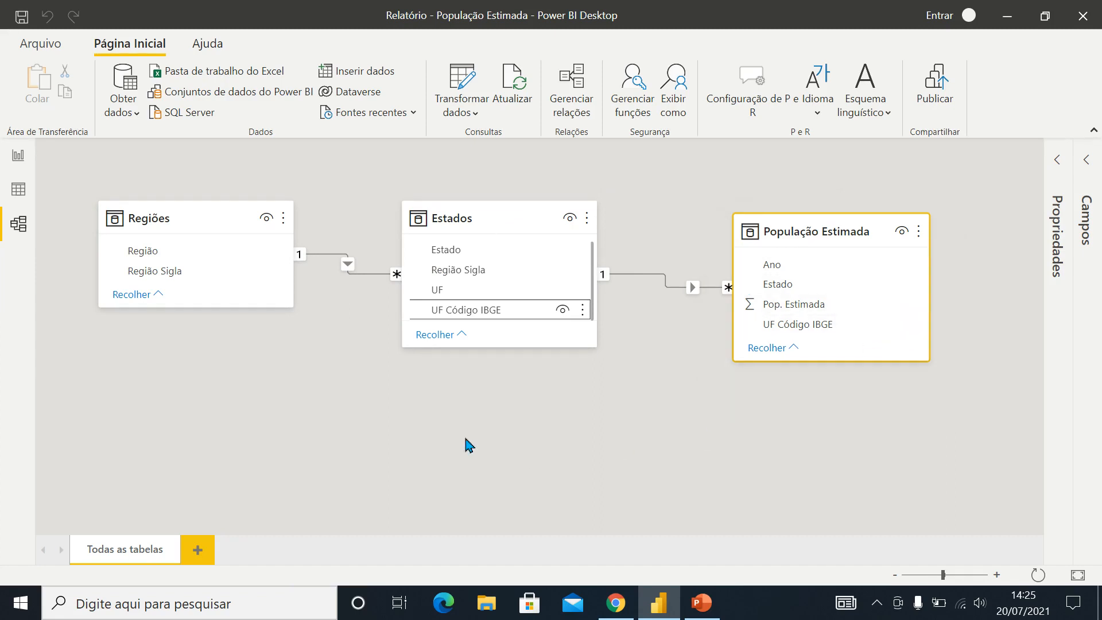
# Review the loaded rows of the Regiões, Estados and População Estimada tables in the data view
pyautogui.click(17, 191)
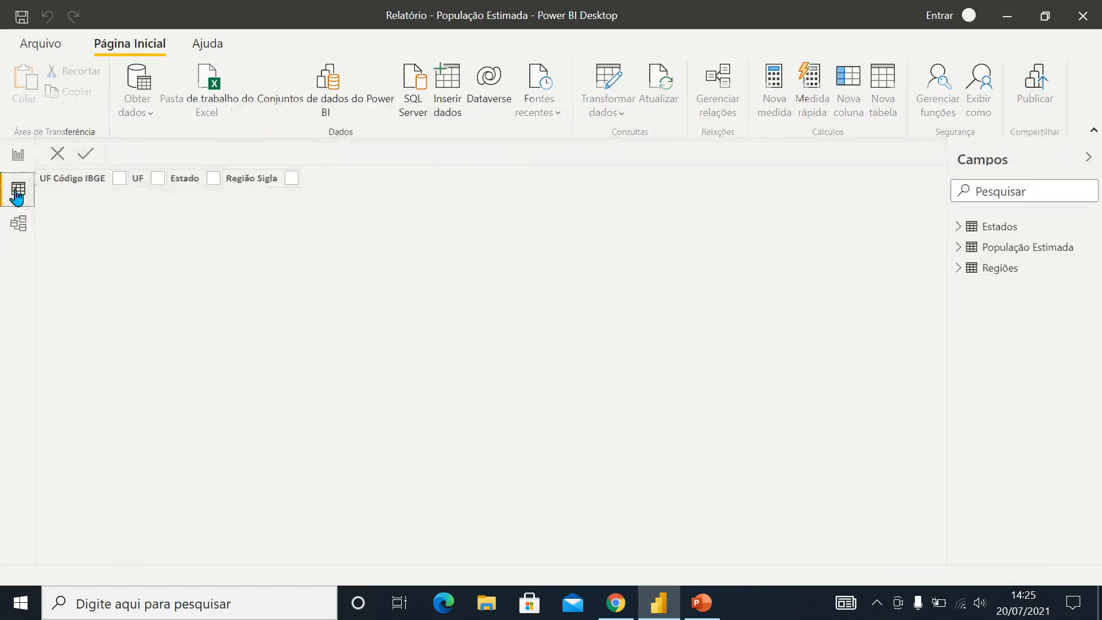
pyautogui.click(981, 267)
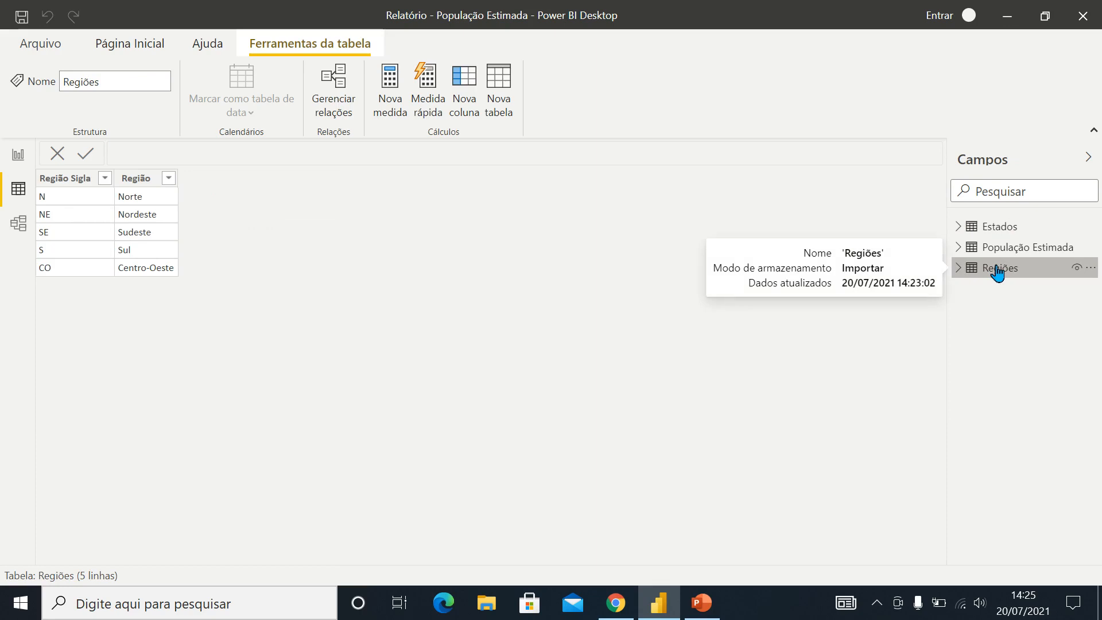
pyautogui.click(1007, 228)
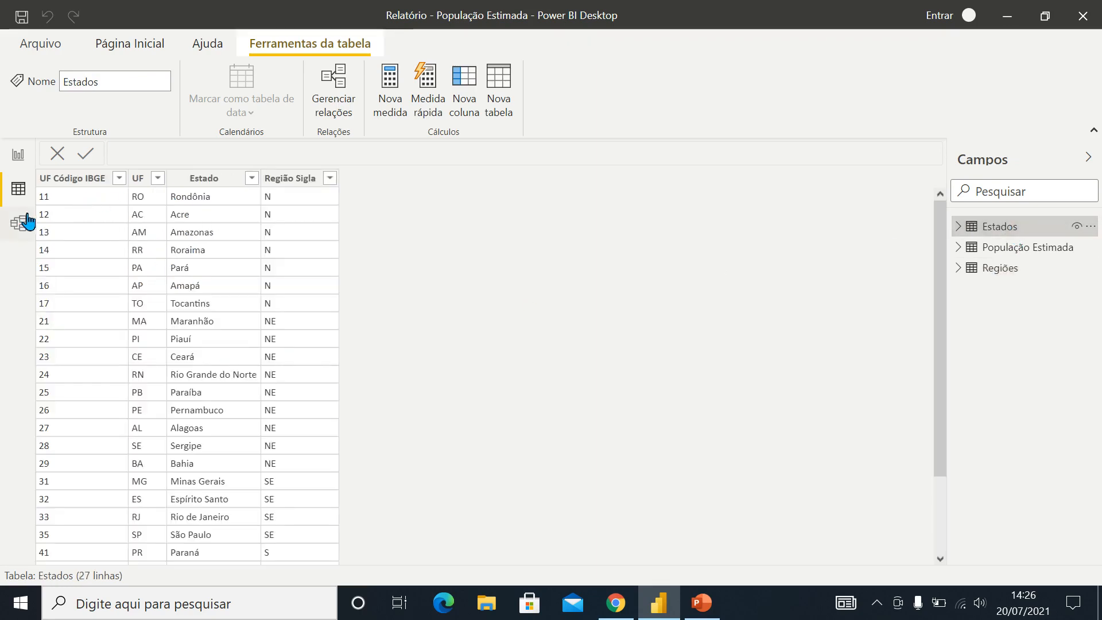
pyautogui.moveTo(938, 336); pyautogui.dragTo(955, 311)
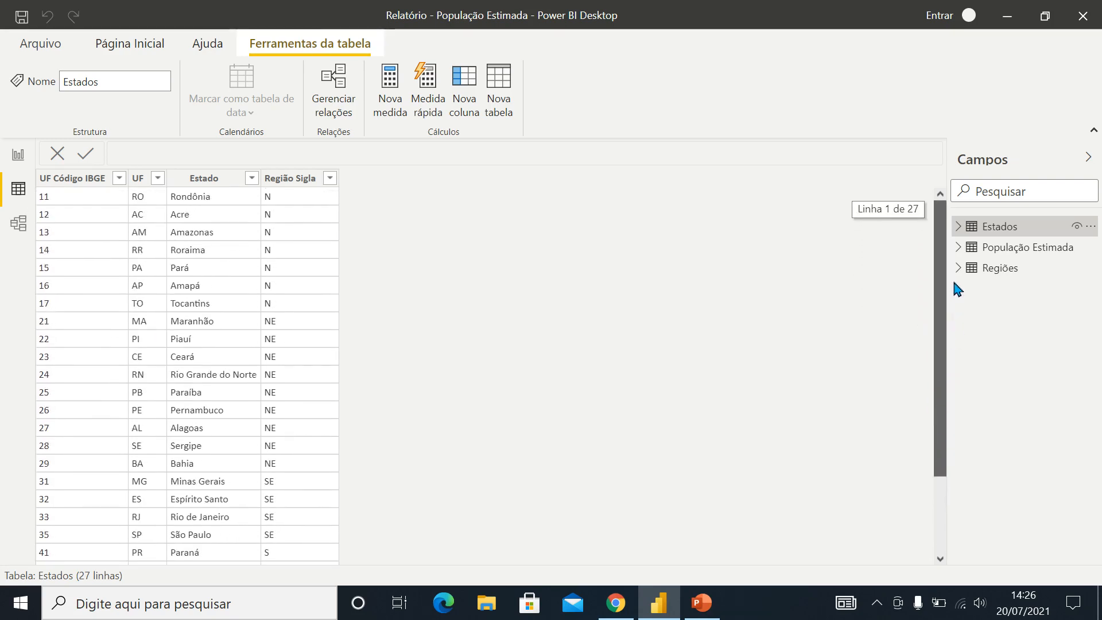
pyautogui.click(1048, 253)
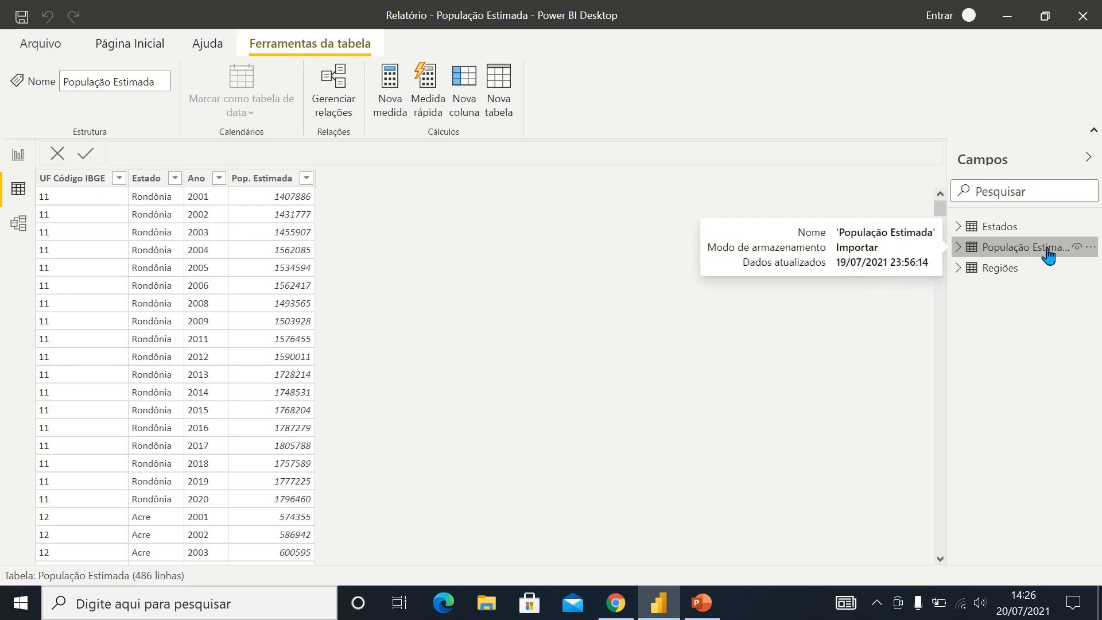
# Save the report
pyautogui.click(22, 17)
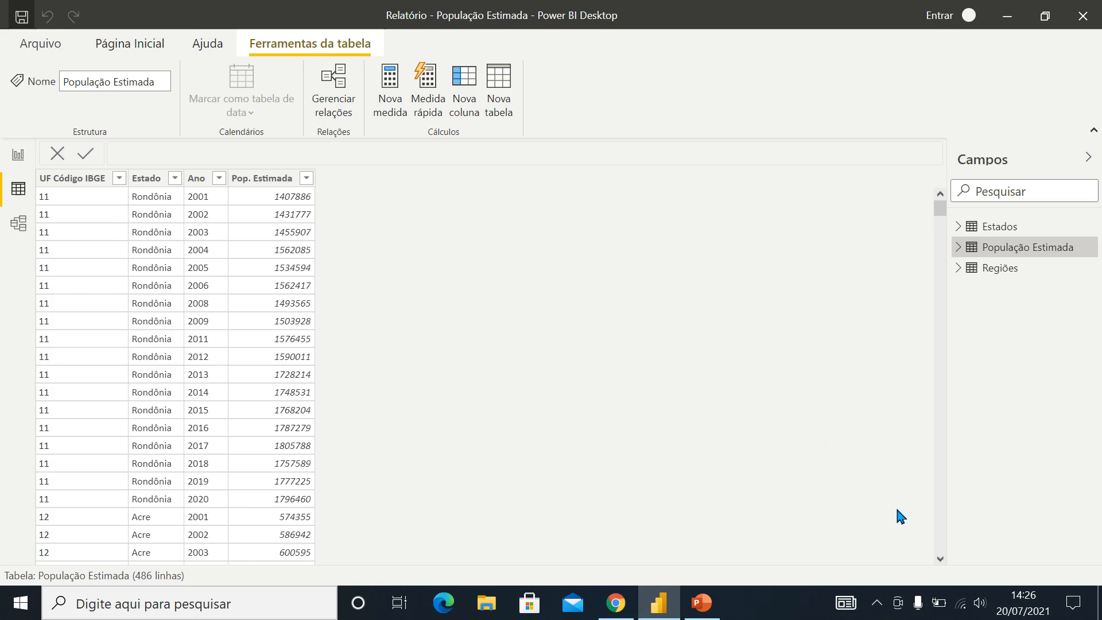
pyautogui.click(880, 600)
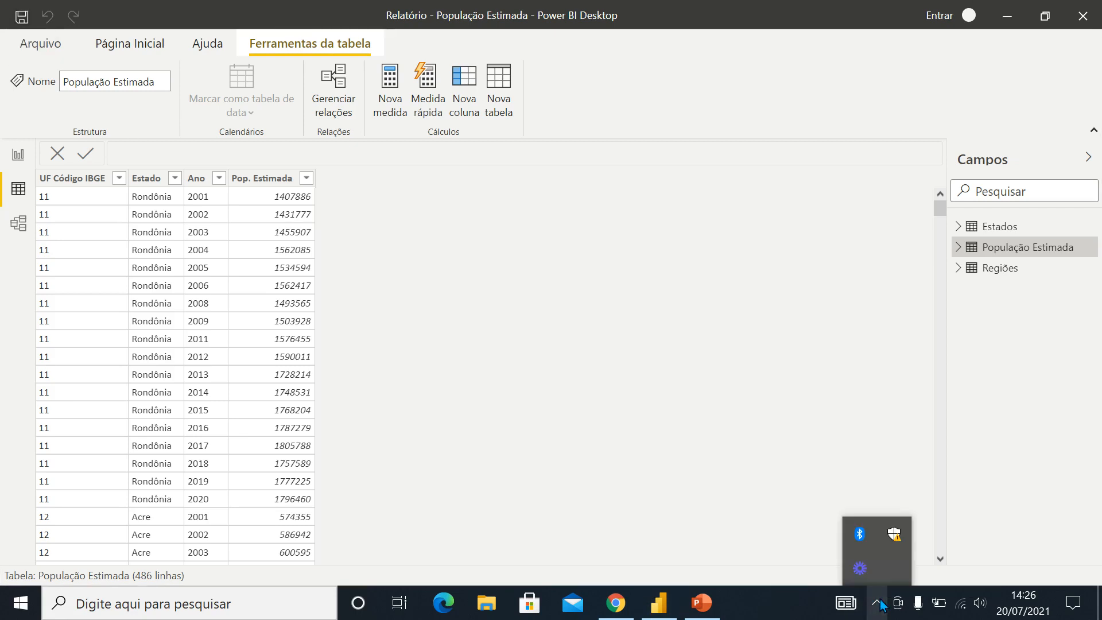